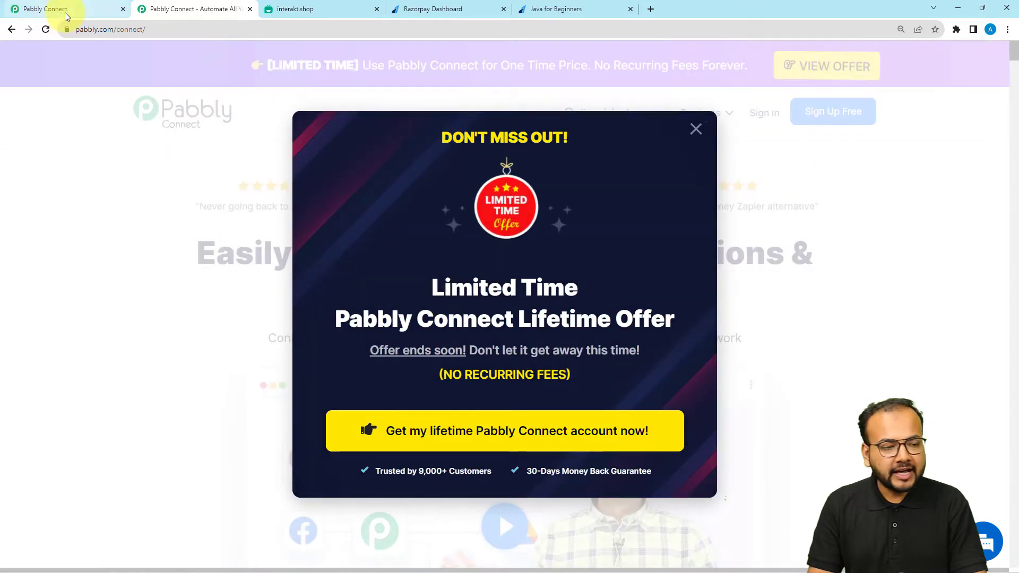
From the dashboard, create a workflow titled 'Send WhatsApp Messages for Failed Payments in Razorpay'
left_click(65, 12)
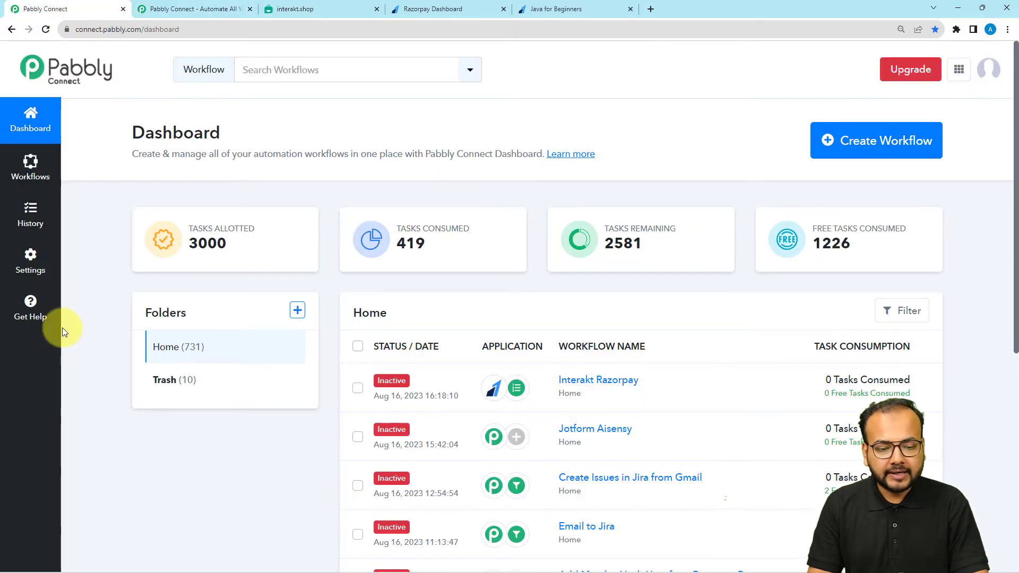
left_click(865, 157)
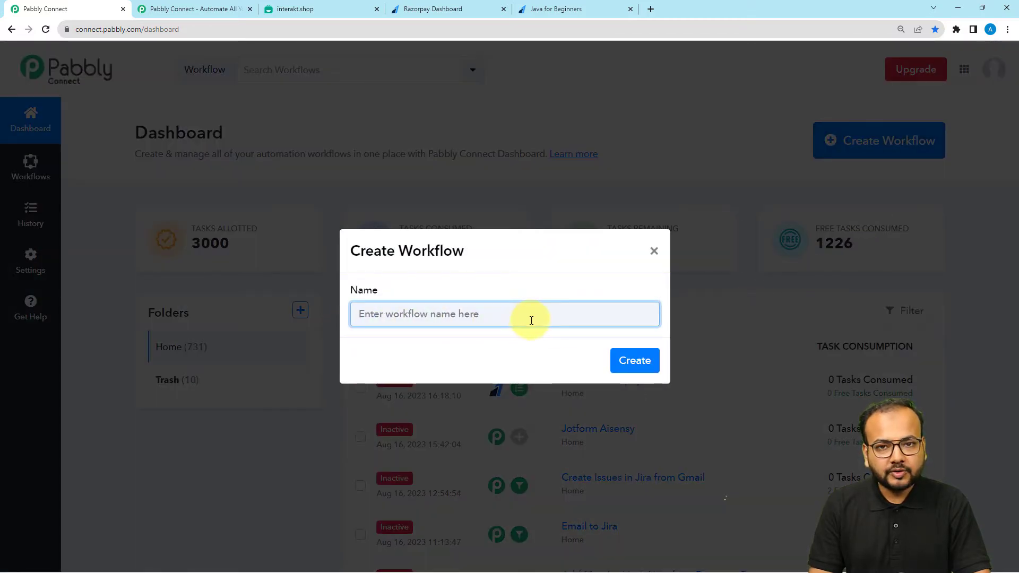
type("Send WhatsApp Messages for Failed Payments in Razorpay")
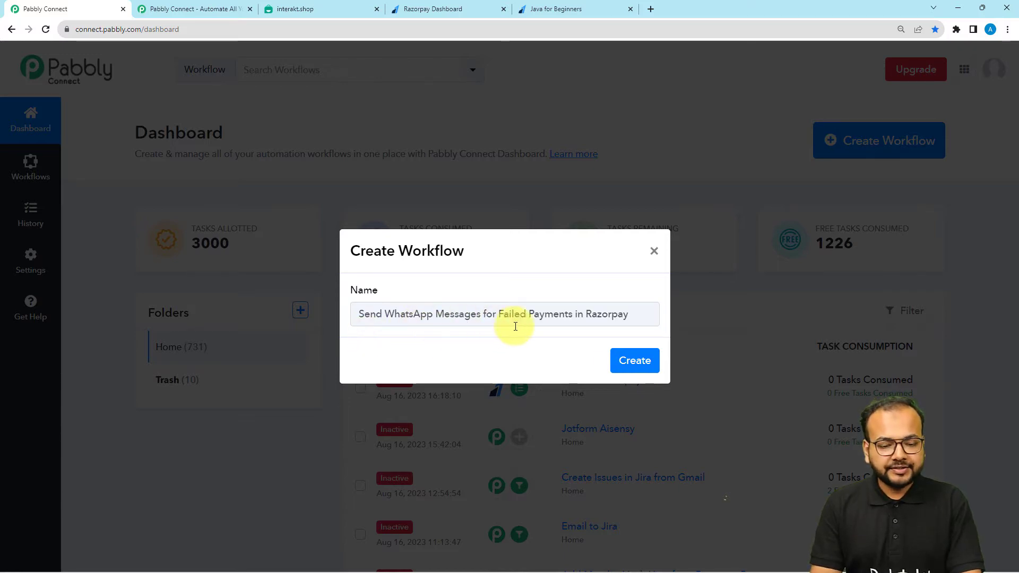
left_click(626, 370)
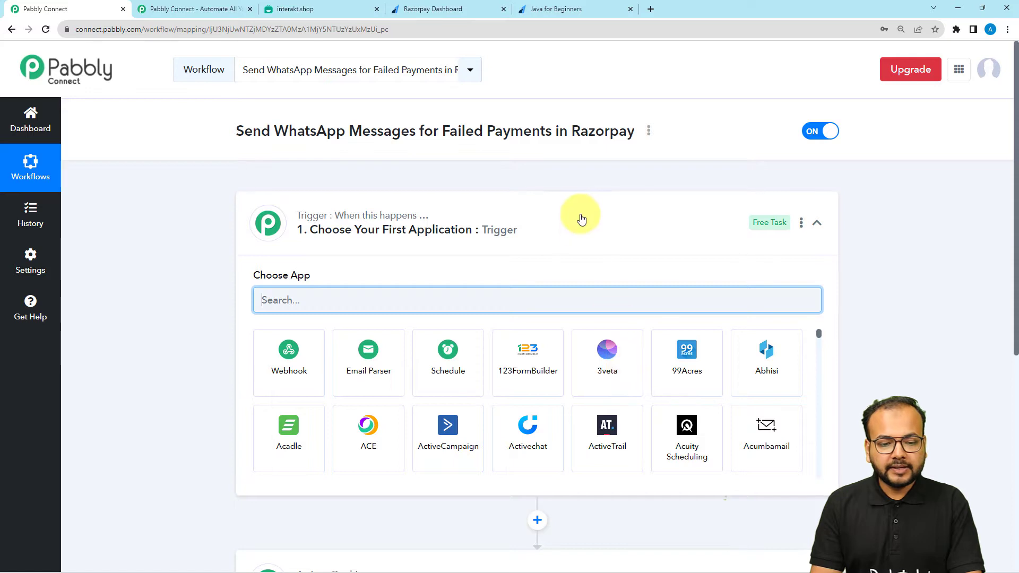
left_click(580, 216)
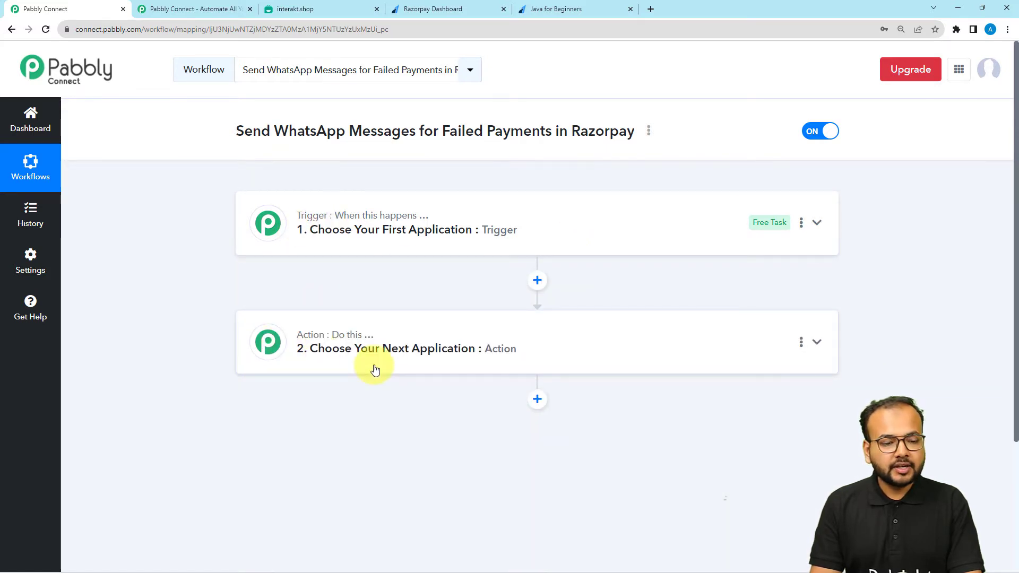
mouse_move(308, 217)
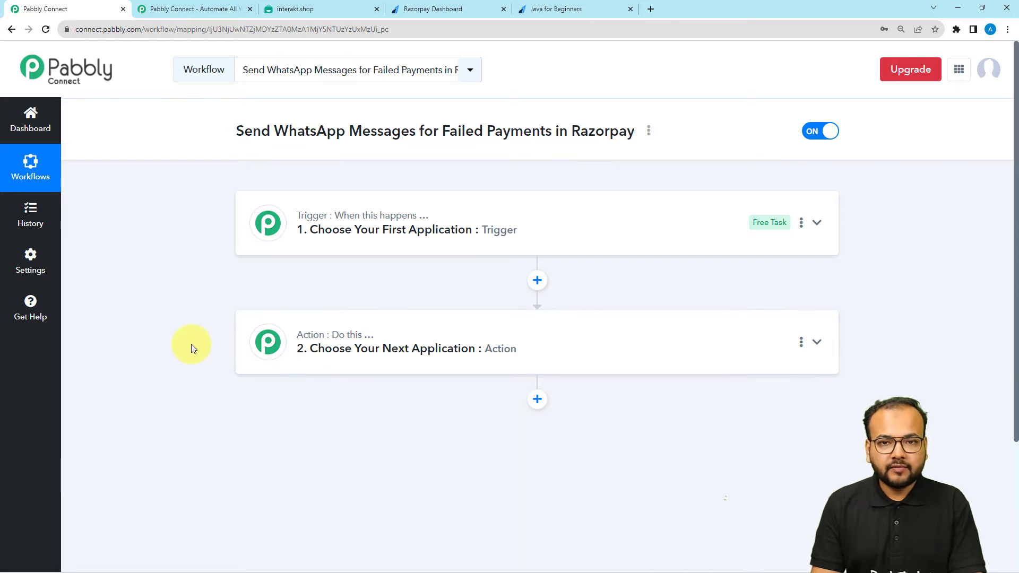
left_click(317, 247)
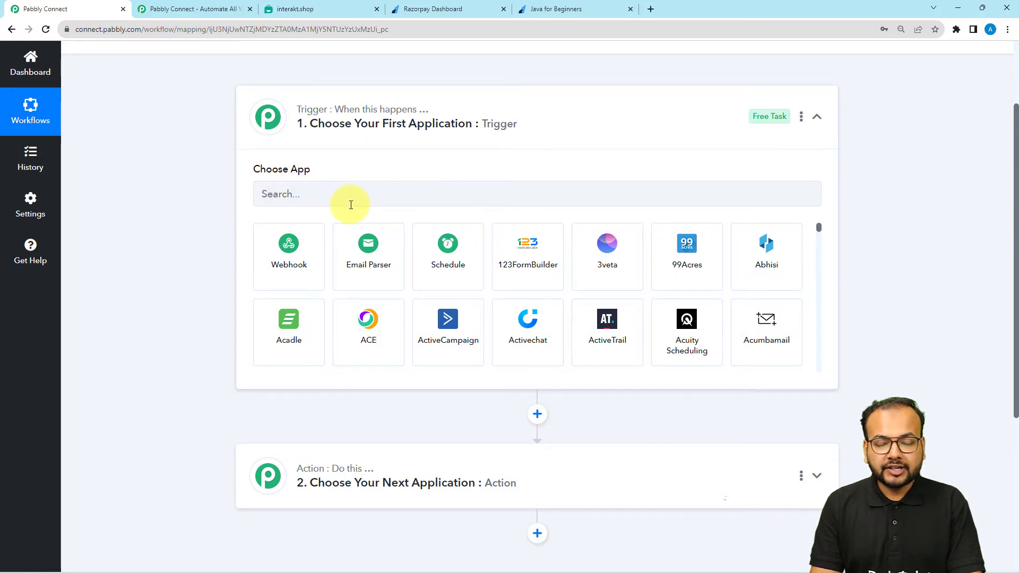
Set Razorpay as the trigger app with the Payment Failed trigger event
left_click(372, 205)
type("razo")
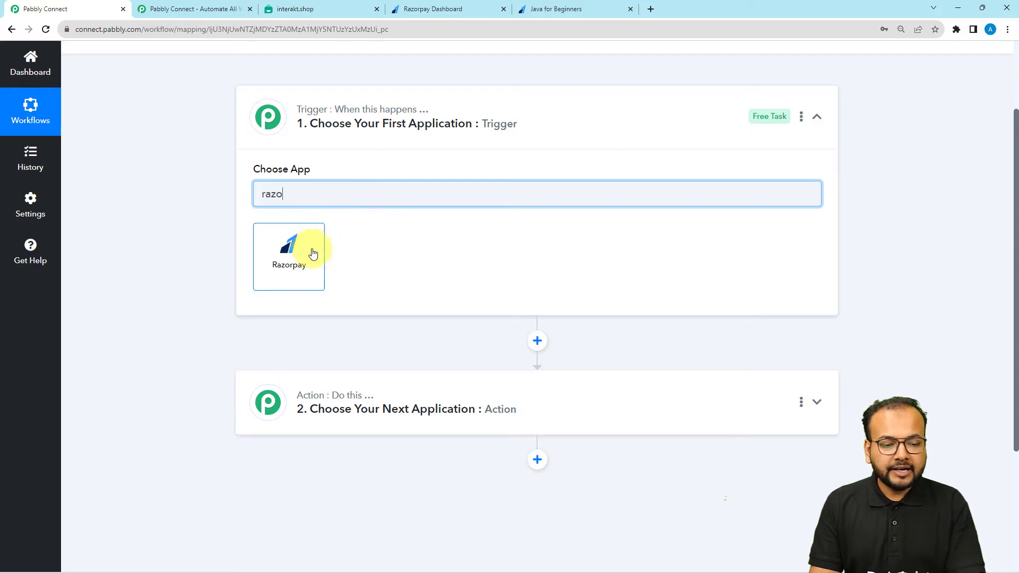
left_click(300, 284)
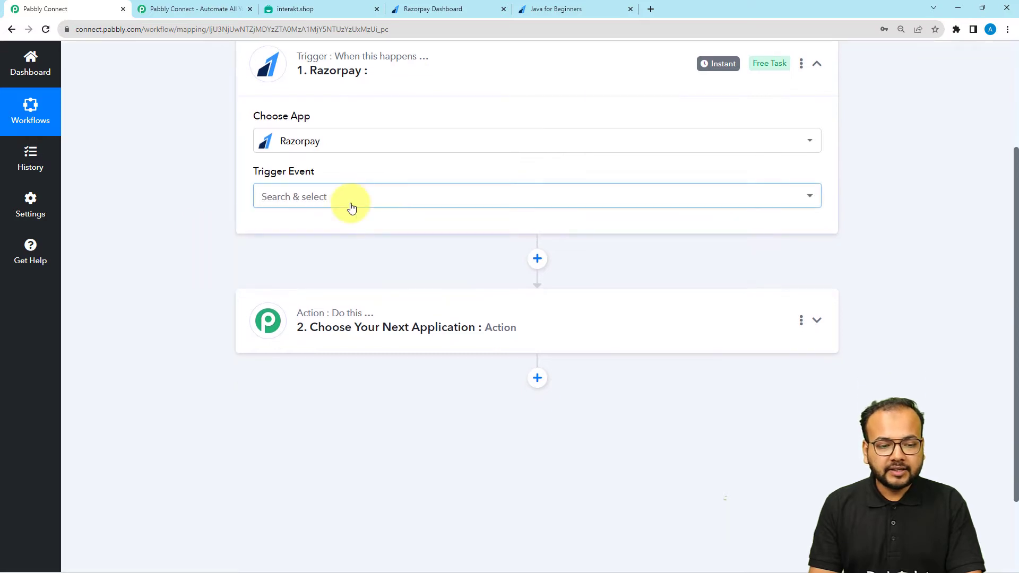
left_click(359, 201)
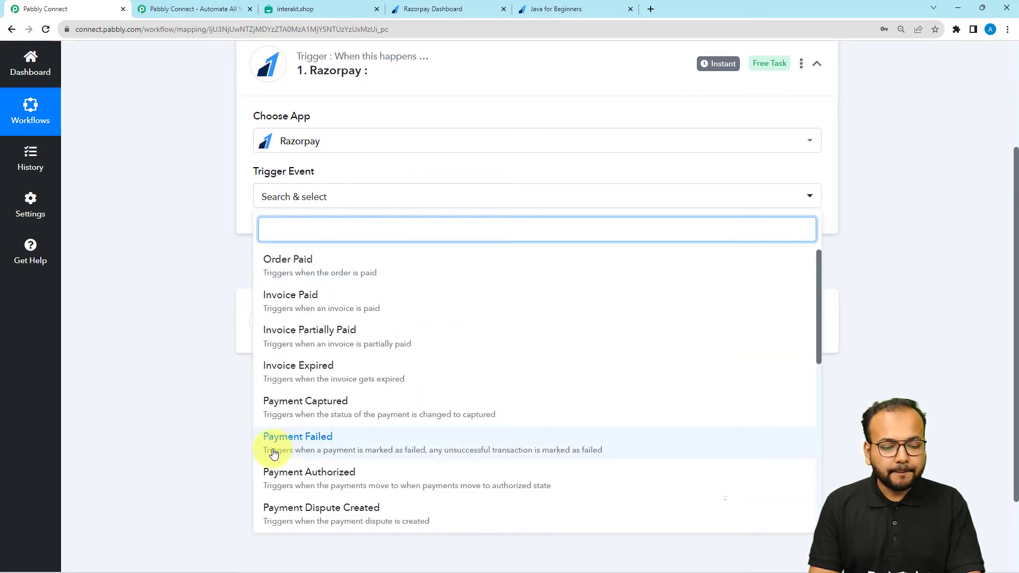
left_click(328, 449)
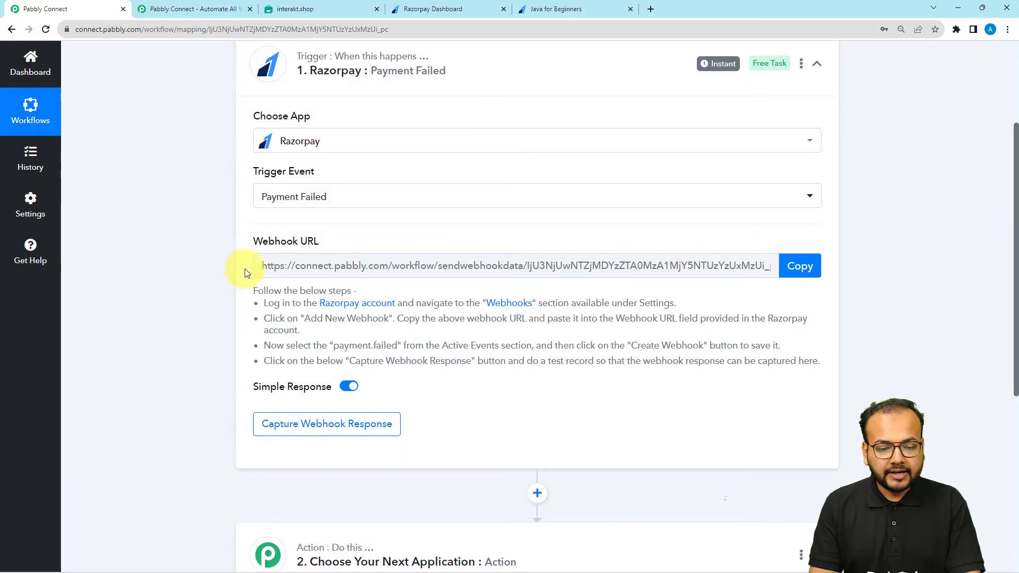
Copy the trigger's webhook URL, review the setup instructions, and switch to the Razorpay Dashboard
left_click(799, 266)
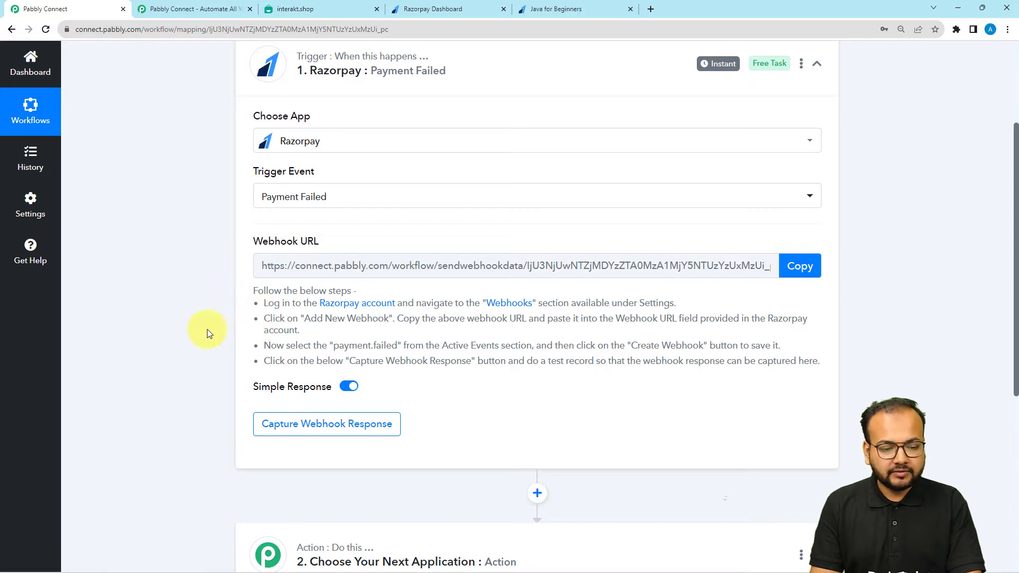
left_click_drag(264, 307, 434, 360)
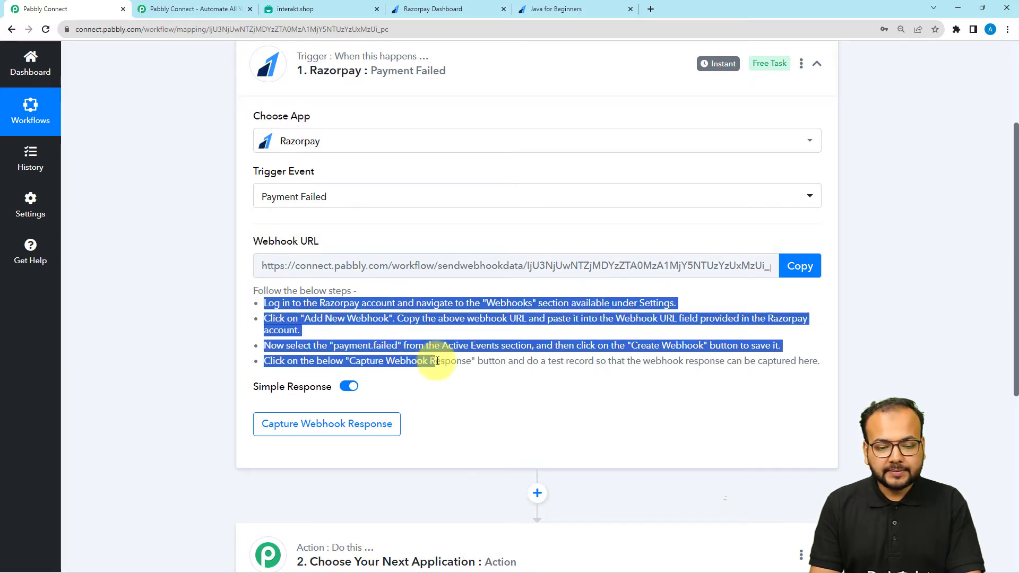
left_click(184, 327)
left_click(467, 9)
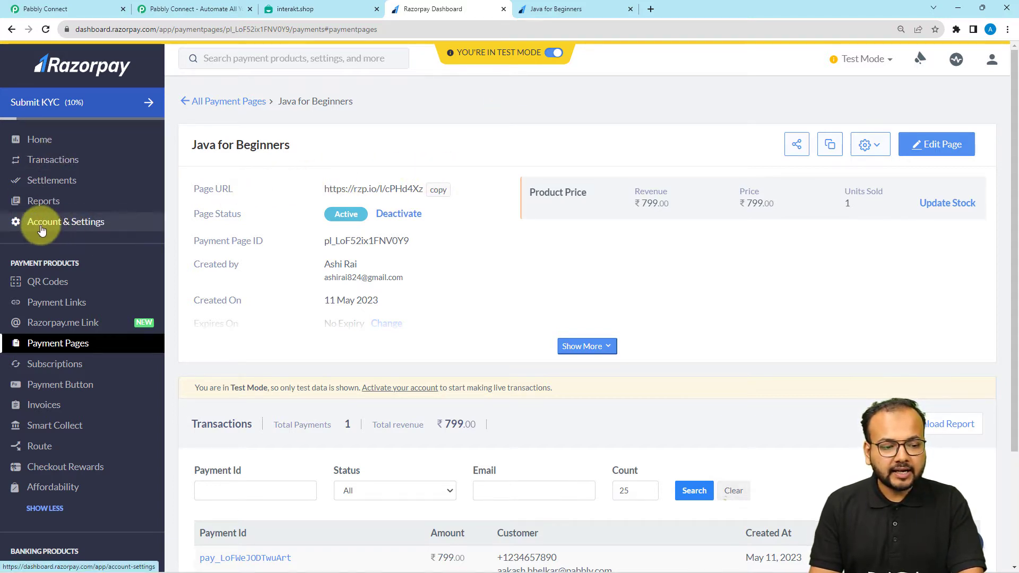
Go to Account & Settings, then Webhooks, and start adding a new webhook
left_click(65, 224)
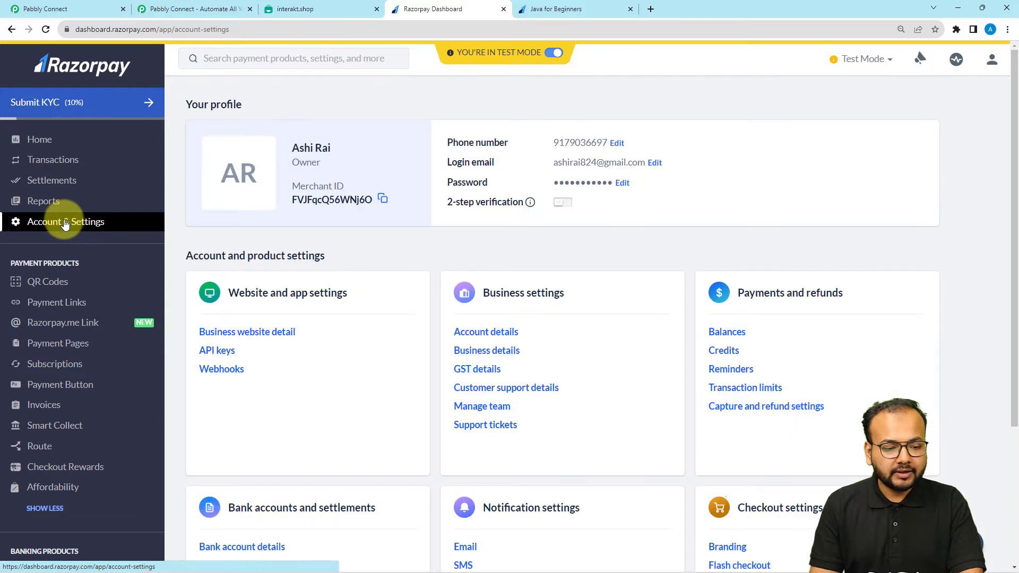
scroll(341, 246, "down", 1)
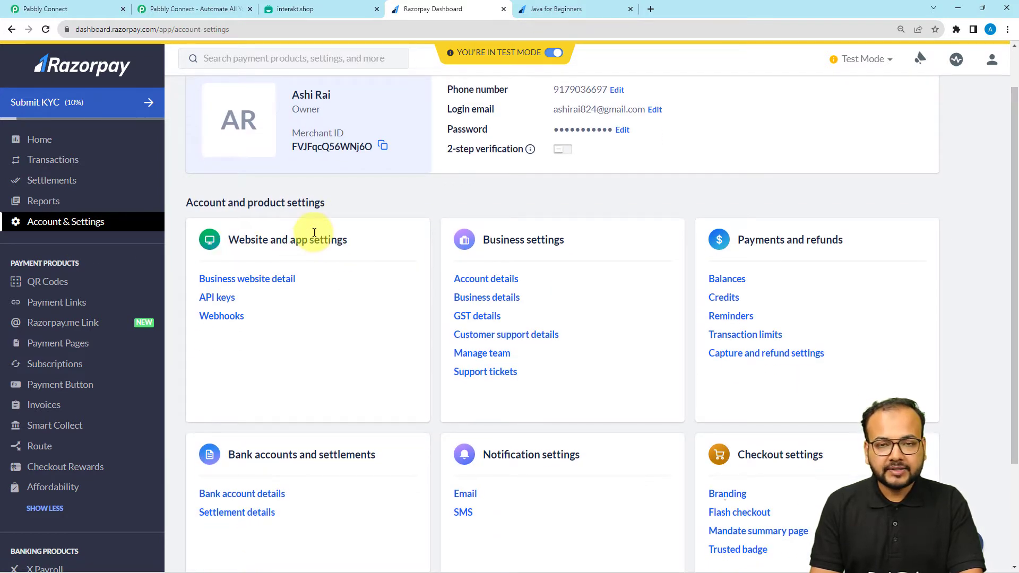
left_click(219, 317)
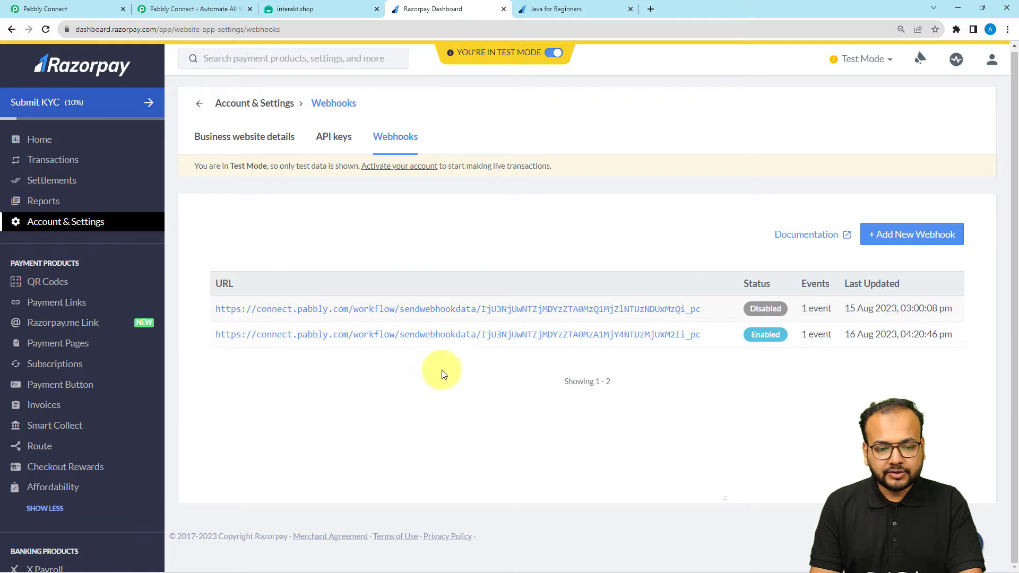
left_click(920, 246)
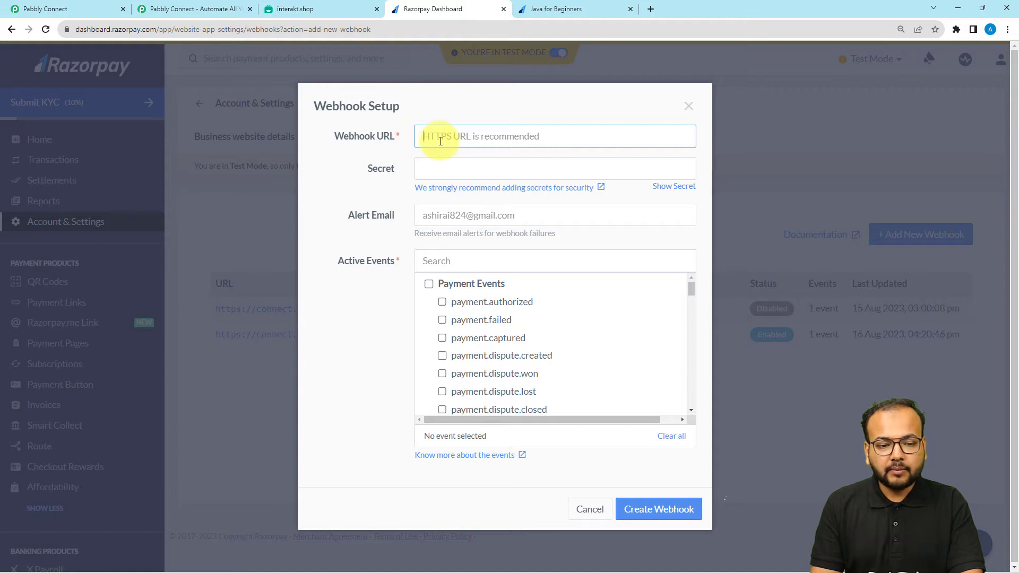
Create a Razorpay webhook with the copied Pabbly URL, subscribed to payment.failed events
left_click(45, 9)
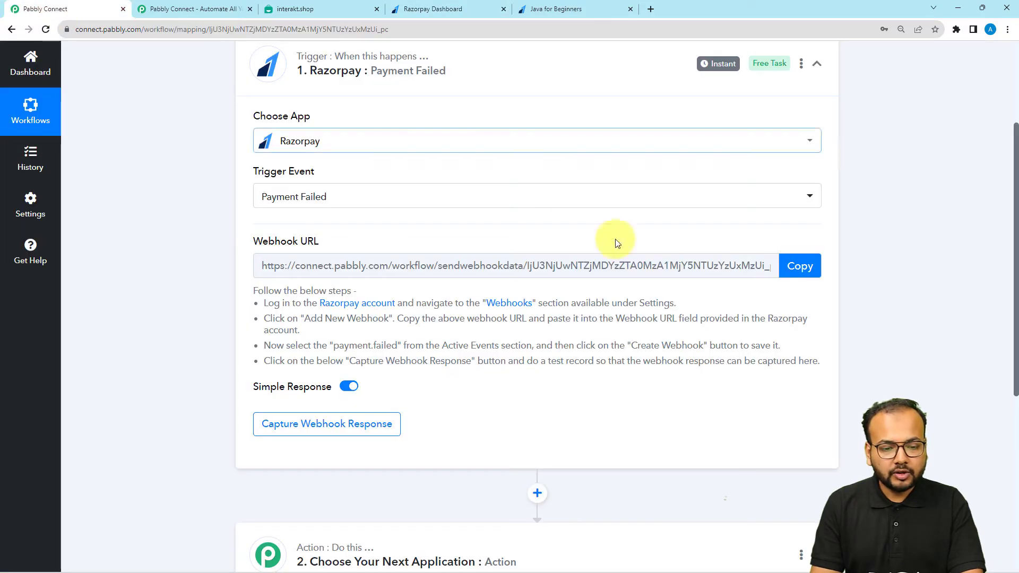
left_click(800, 266)
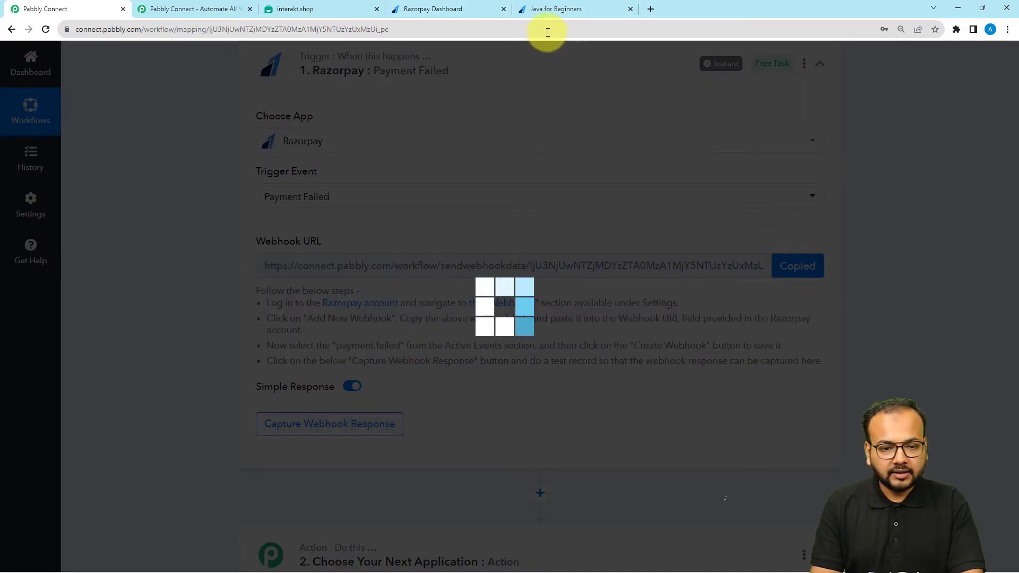
left_click(432, 9)
right_click(435, 137)
left_click(463, 198)
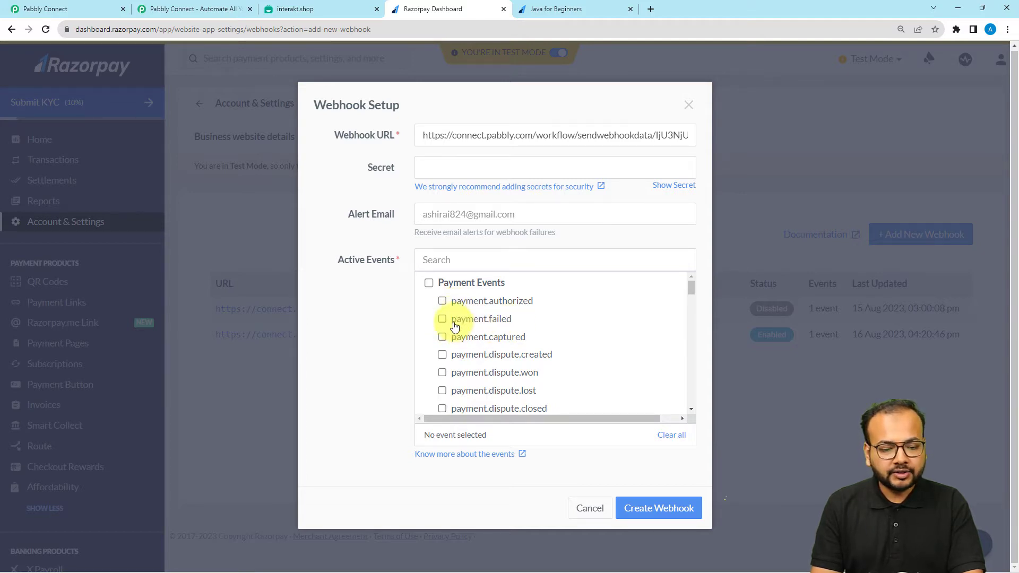
left_click(442, 318)
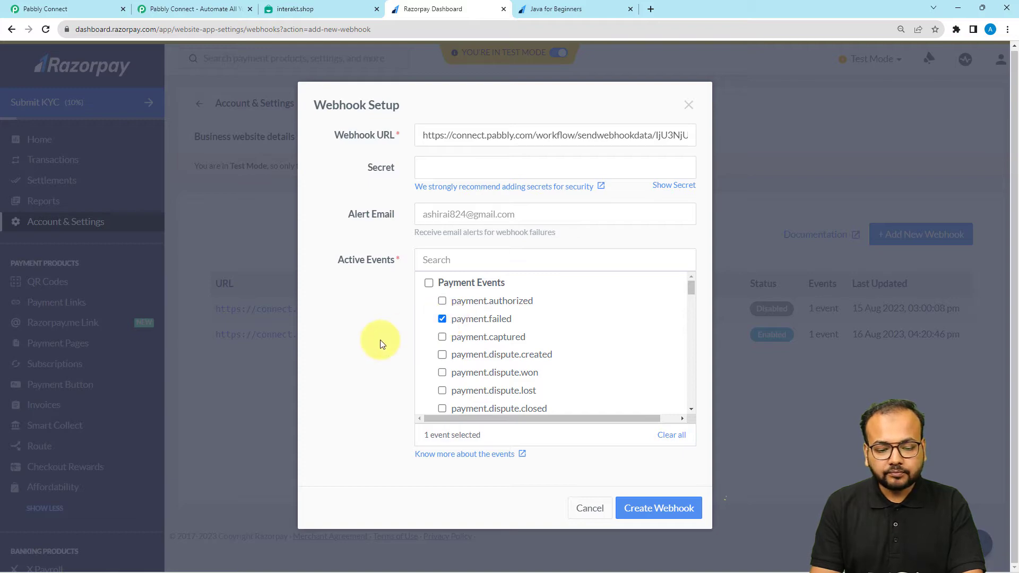
left_click(656, 508)
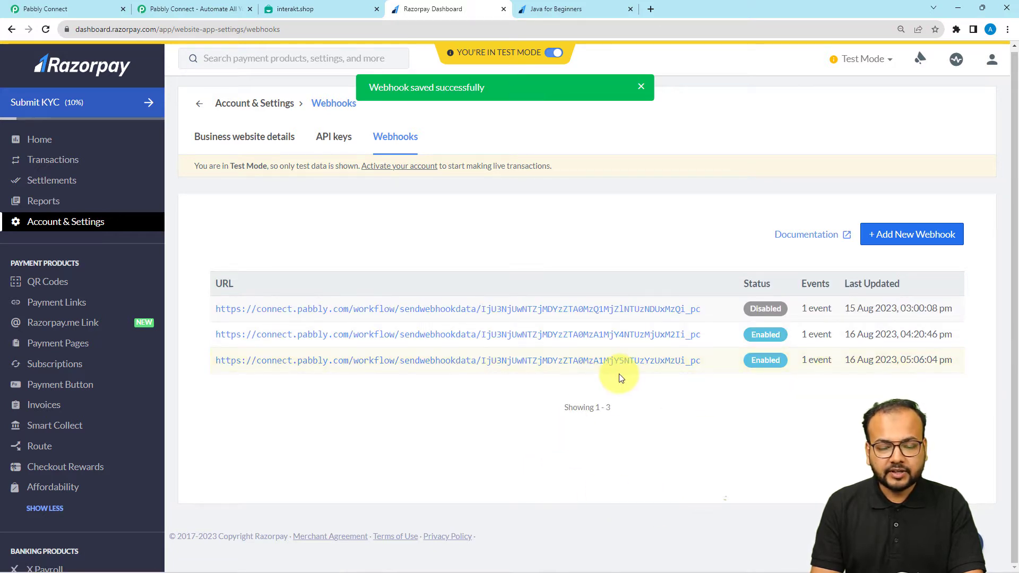
Return to Pabbly Connect so the Razorpay trigger waits to capture a webhook response
left_click(101, 6)
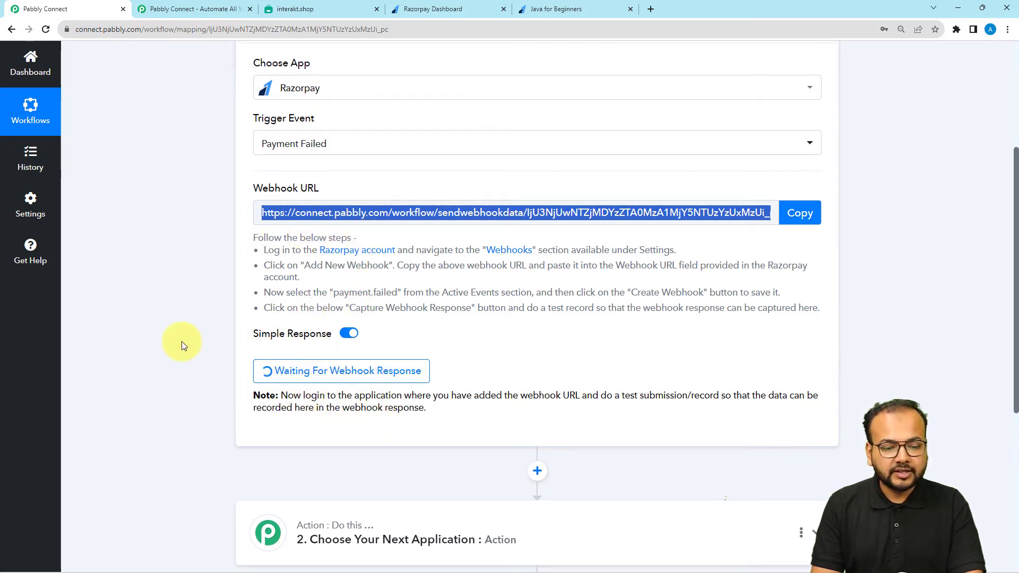
scroll(181, 341, "down", 1)
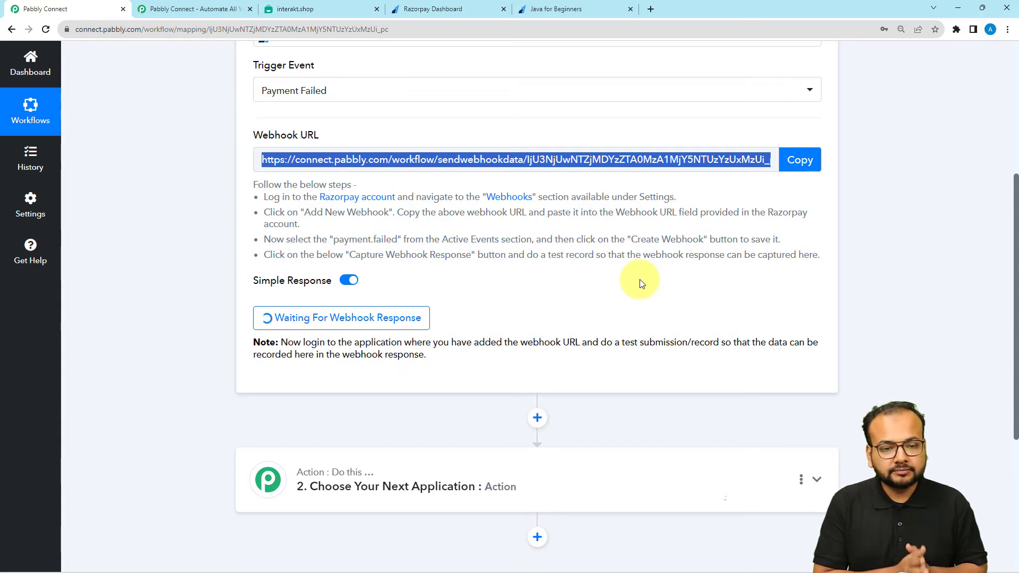
On the Java for Beginners payment page, fill First Name 'Dummy' and Last Name 'customer'
left_click(539, 9)
scroll(409, 197, "up", 1)
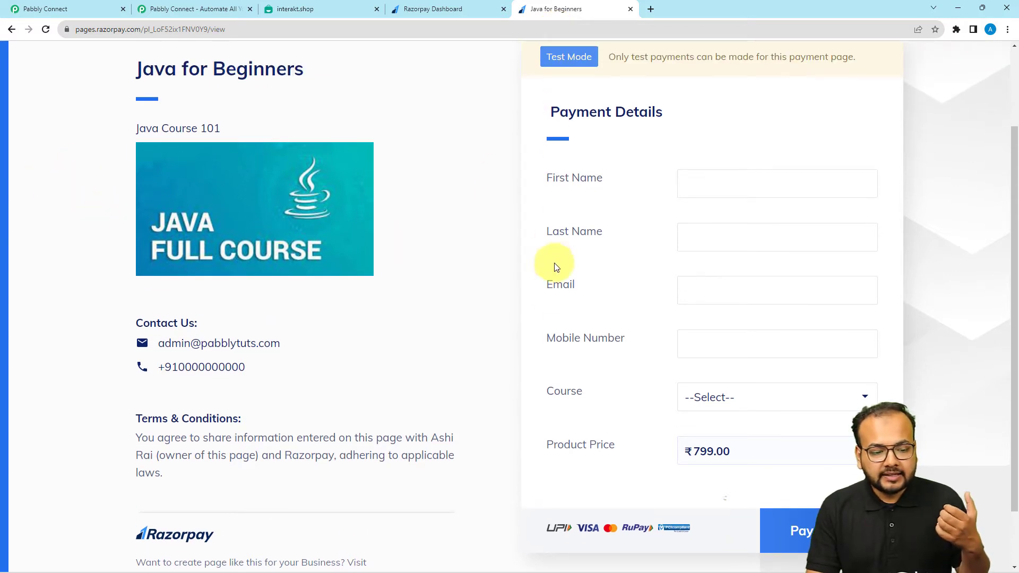
scroll(547, 287, "up", 1)
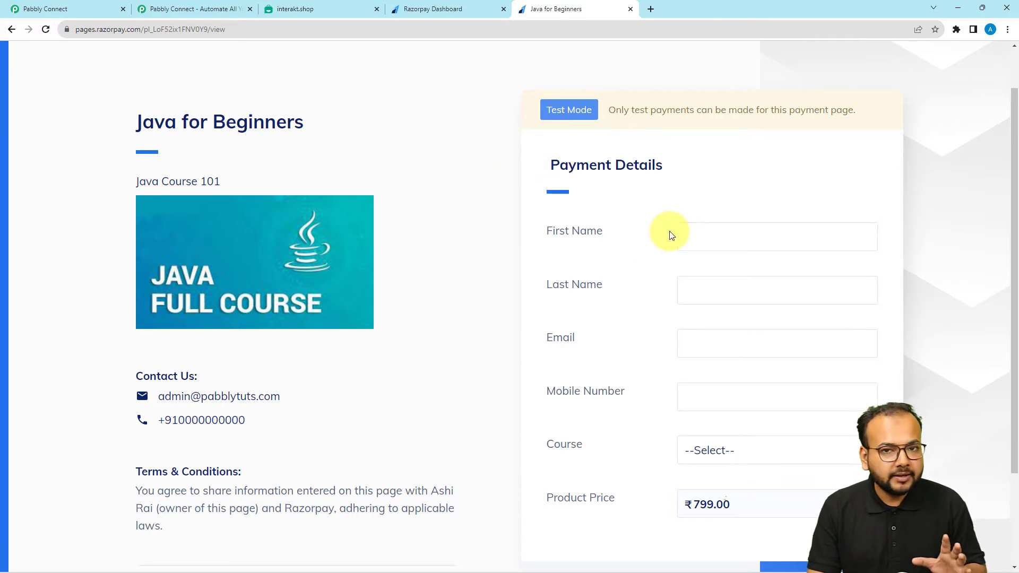
scroll(638, 294, "down", 1)
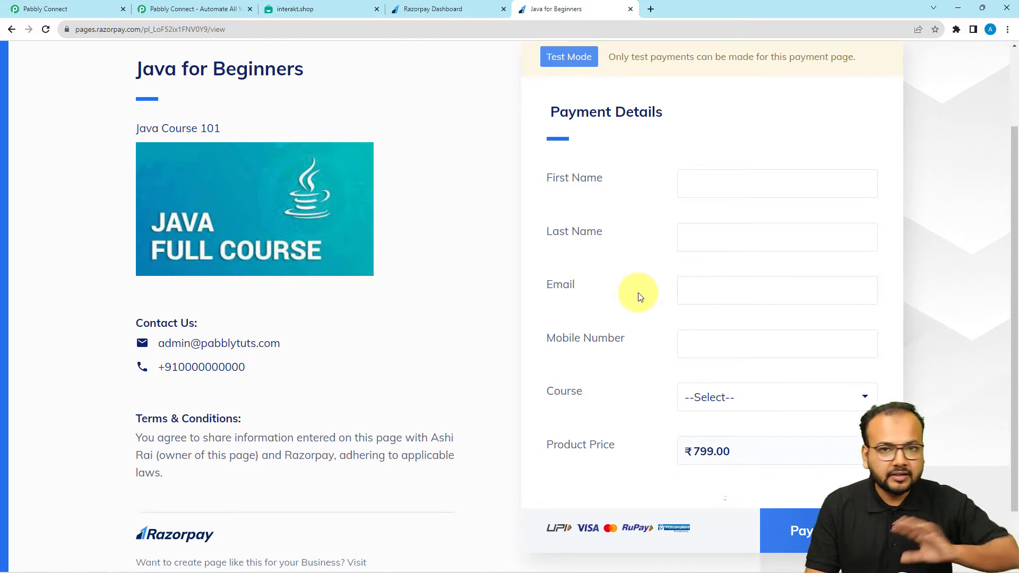
left_click(721, 179)
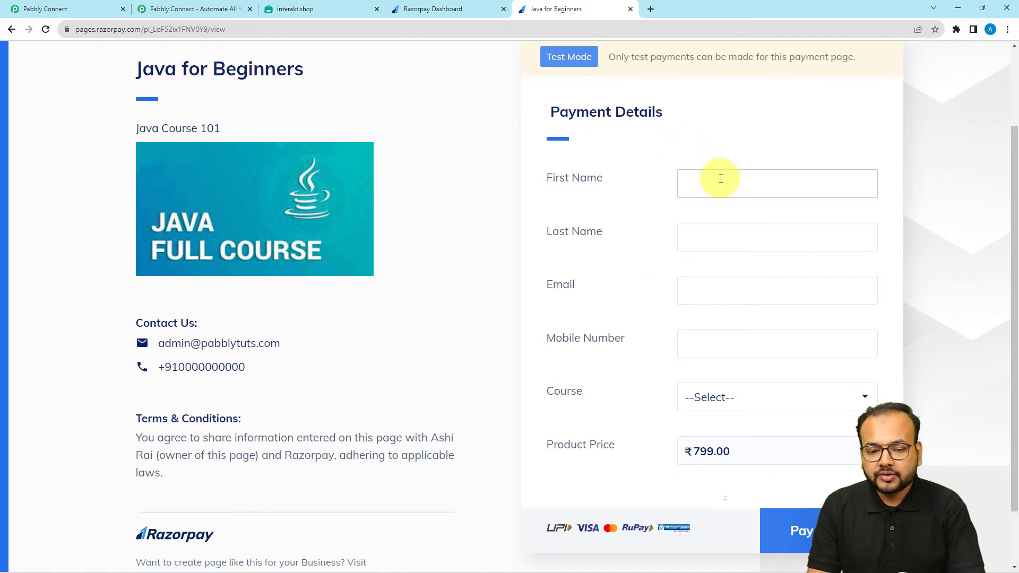
left_click(712, 186)
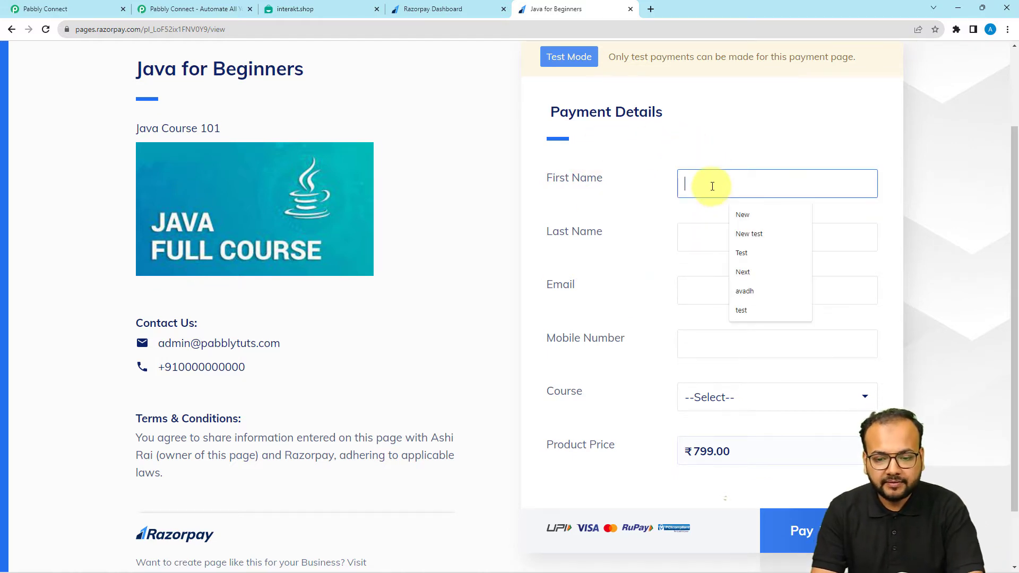
type("du")
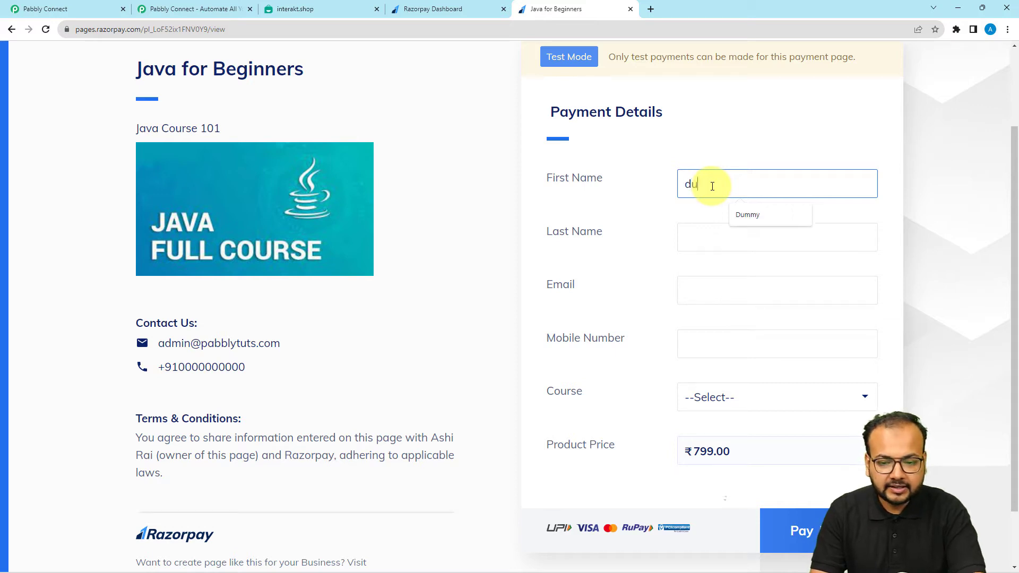
left_click(769, 219)
left_click(715, 232)
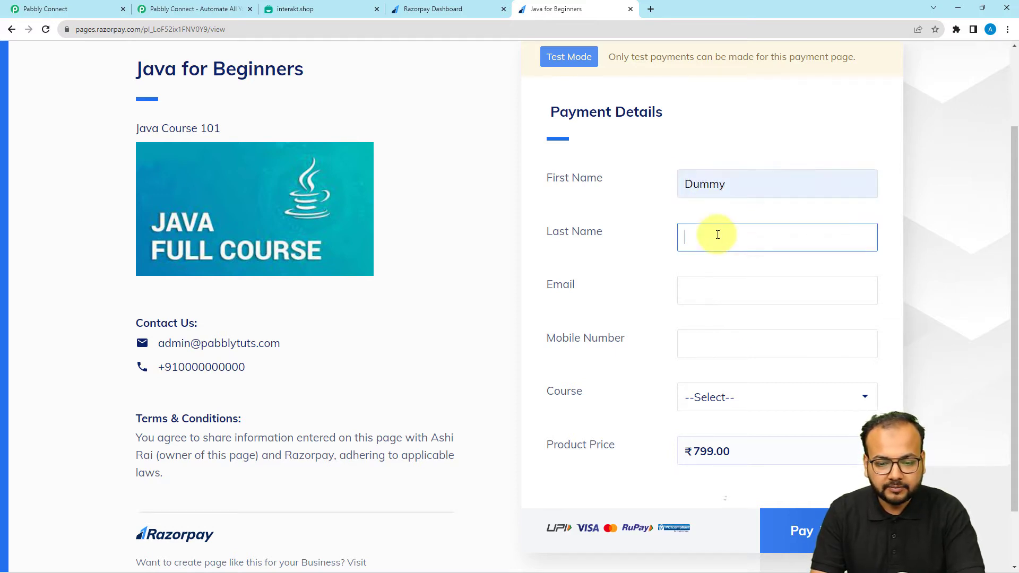
left_click(733, 290)
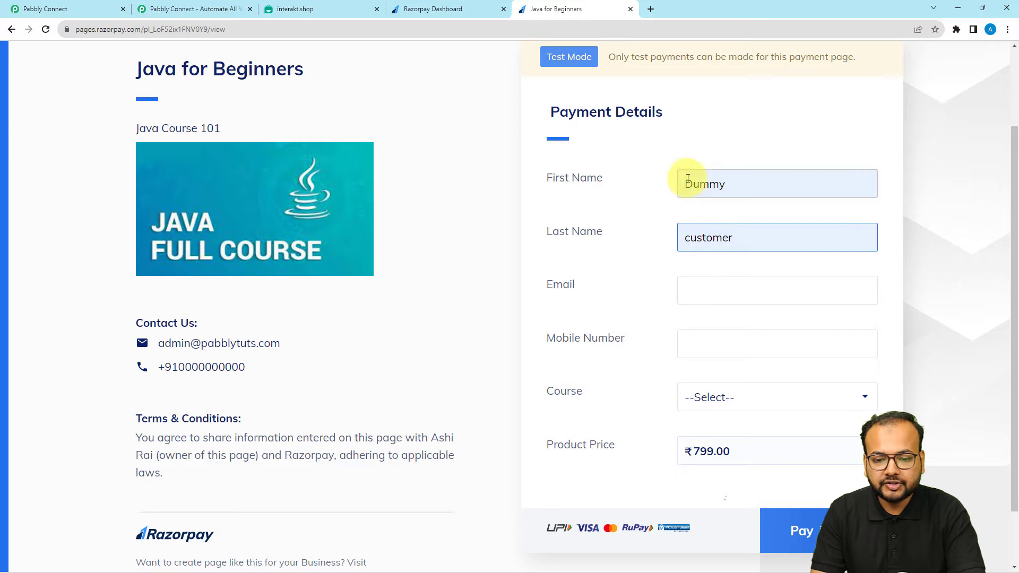
Autofill the test e-mail and mobile number, then submit to pay ₹799
left_click(724, 302)
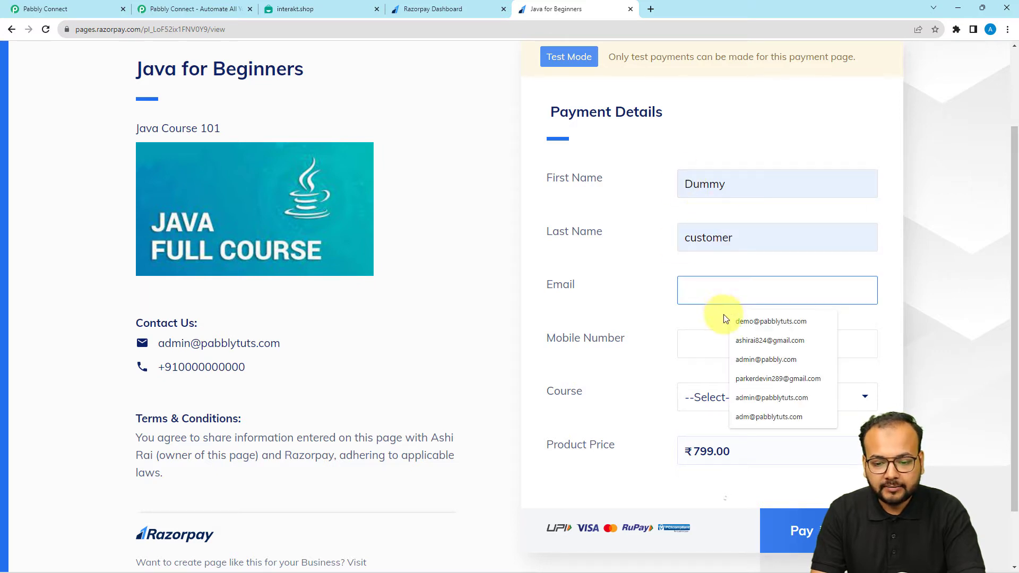
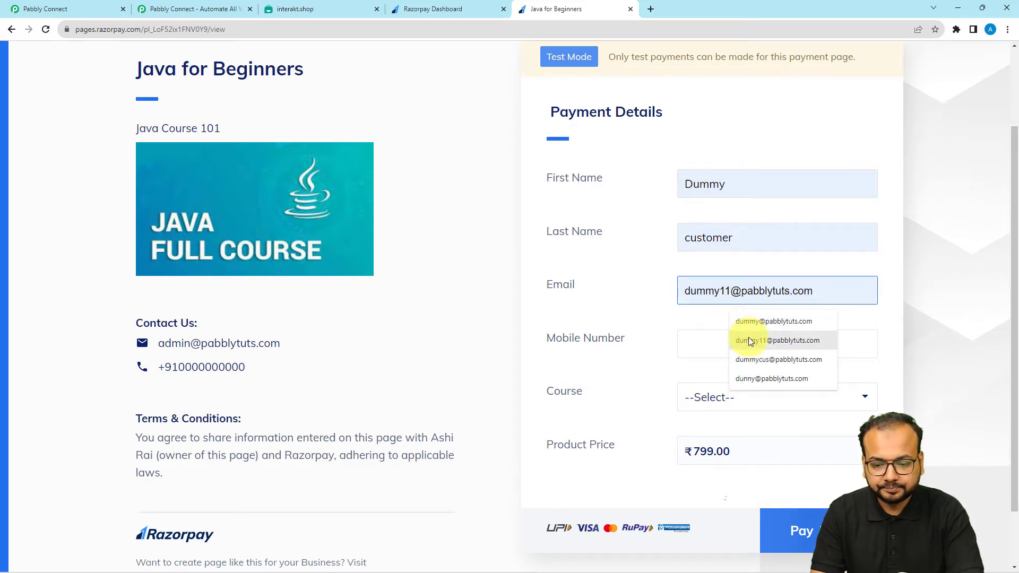
left_click(750, 341)
left_click(794, 349)
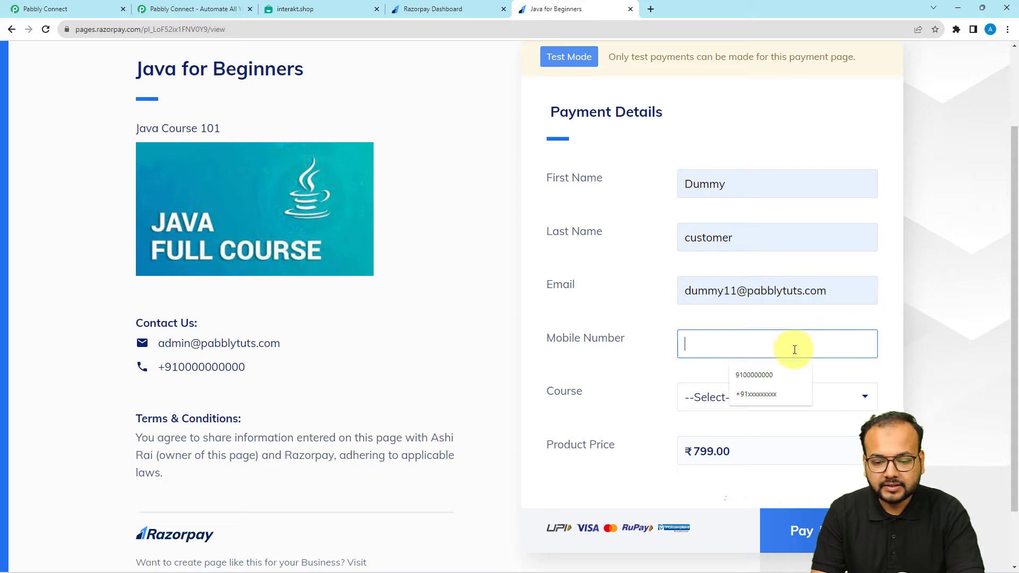
left_click(766, 390)
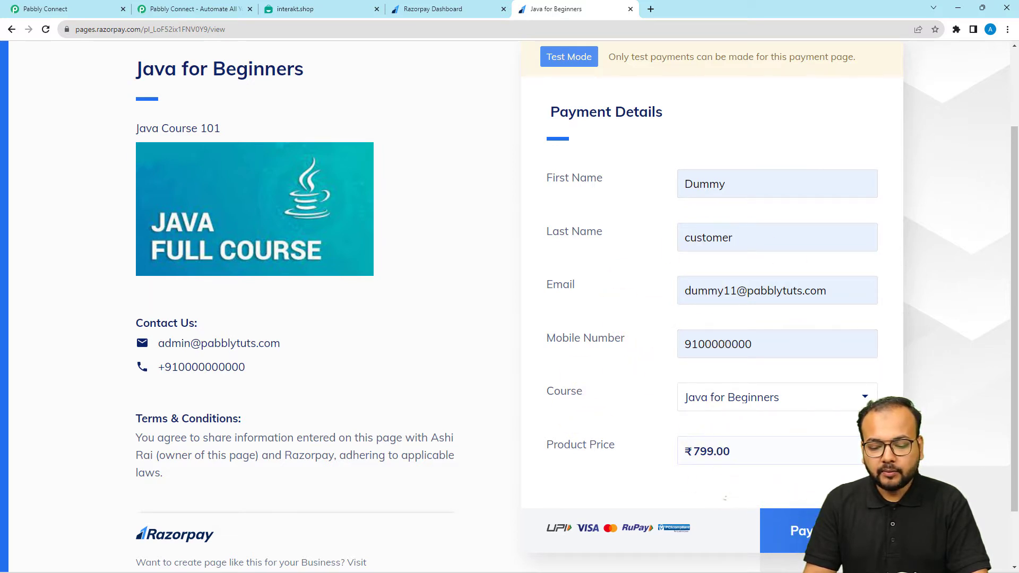
left_click(801, 531)
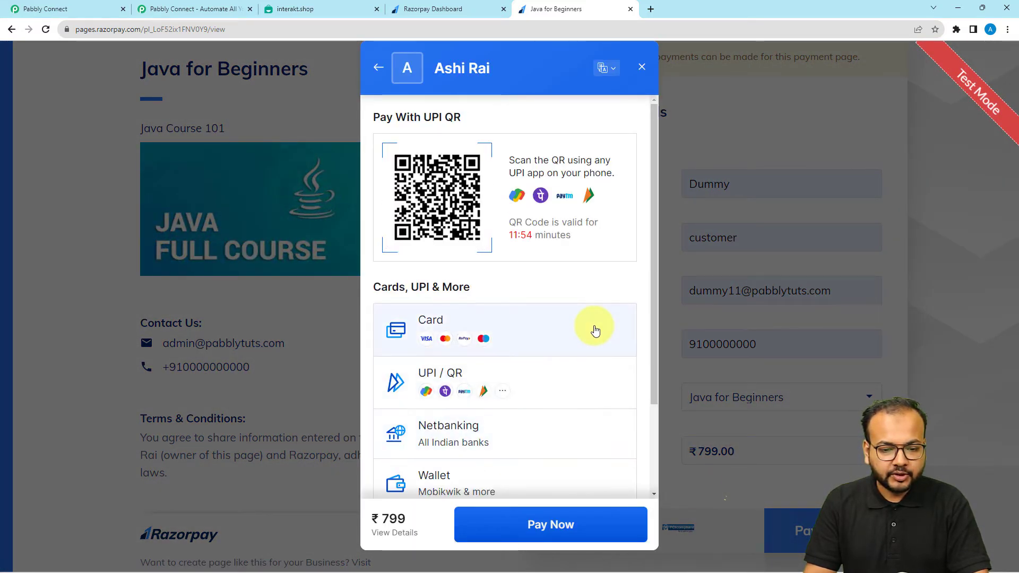
left_click(443, 334)
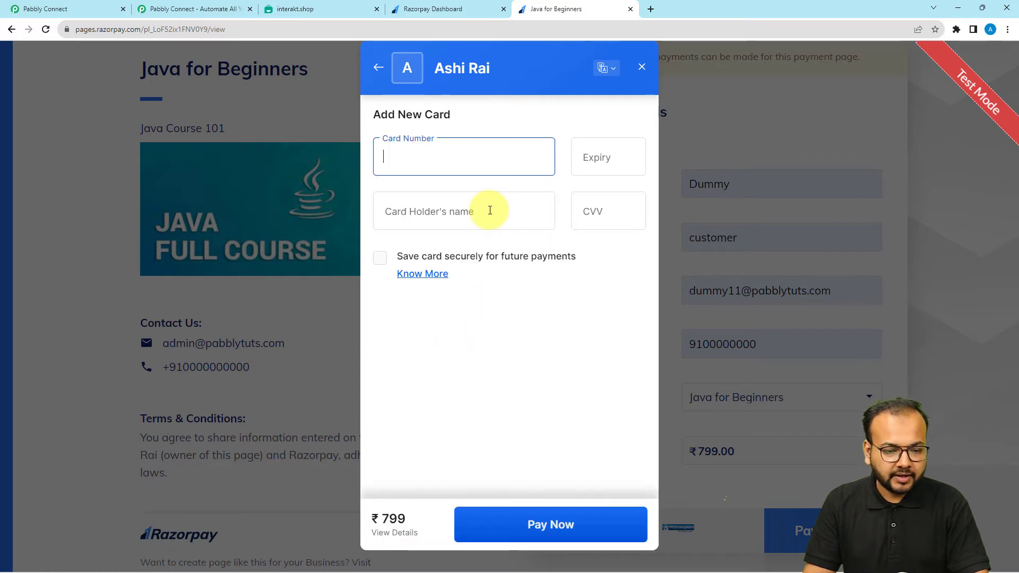
type("4111 1111 1111 1111")
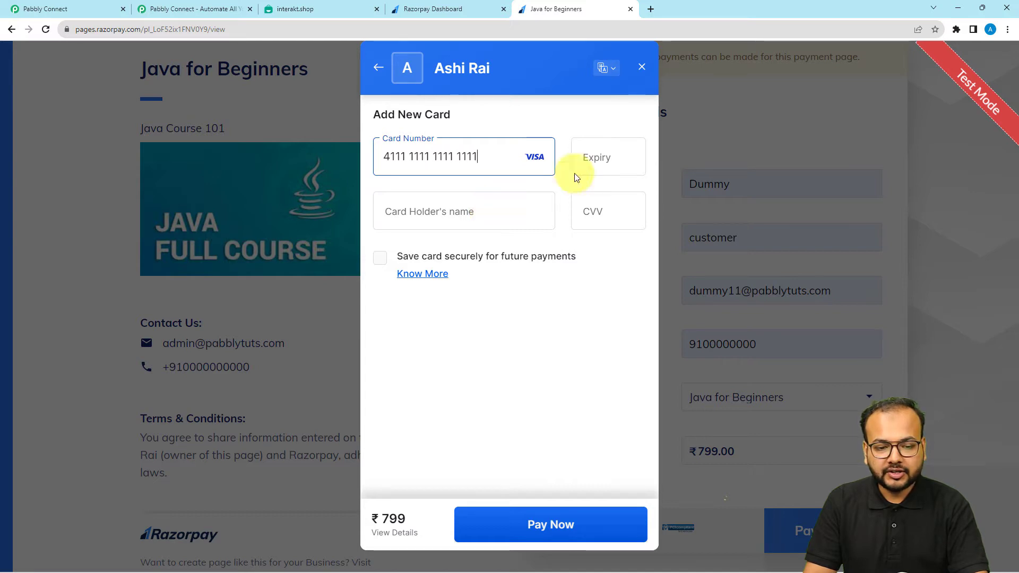
left_click(594, 158)
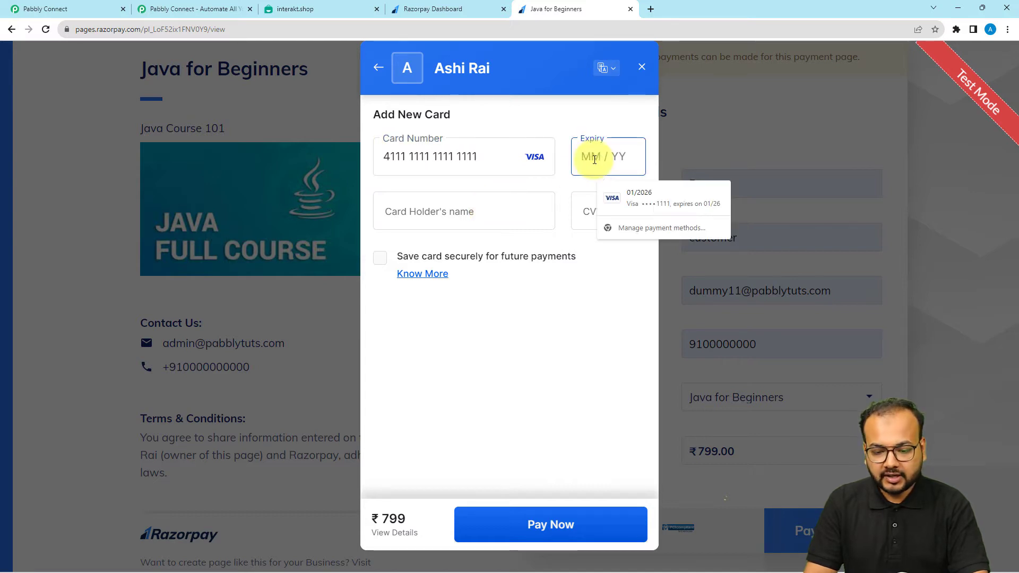
type("0156")
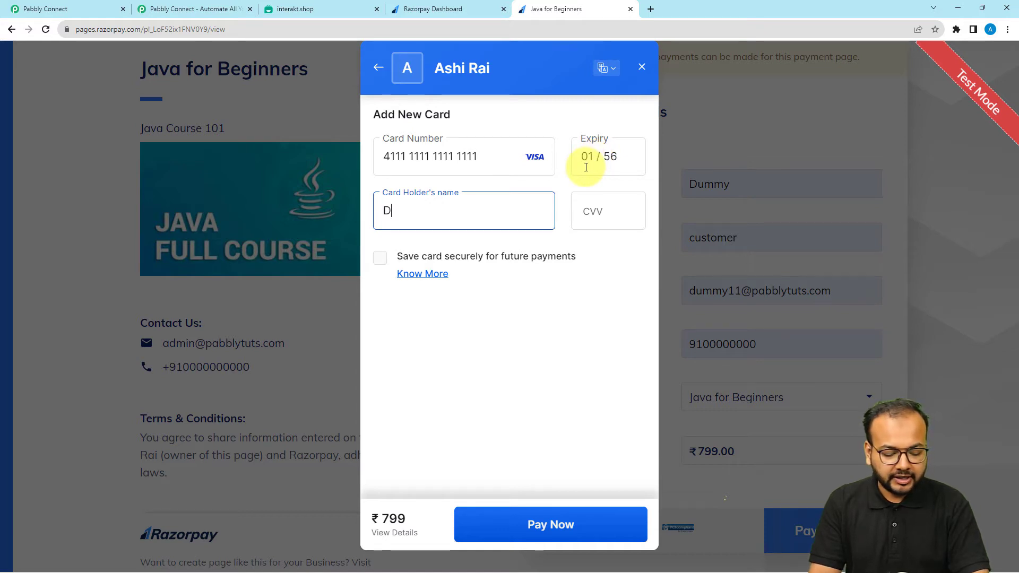
left_click(627, 211)
type("123")
left_click(550, 524)
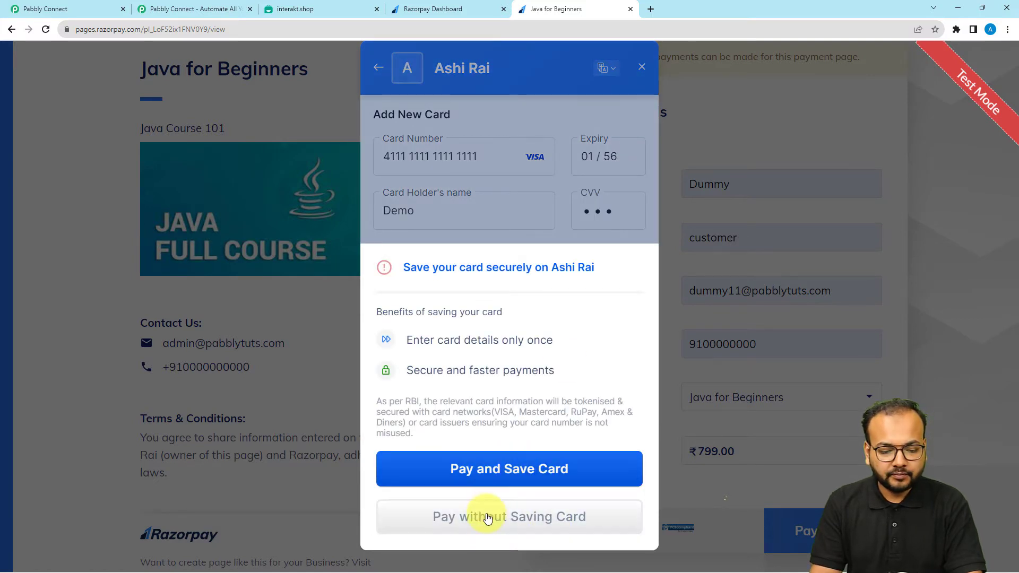
left_click(487, 516)
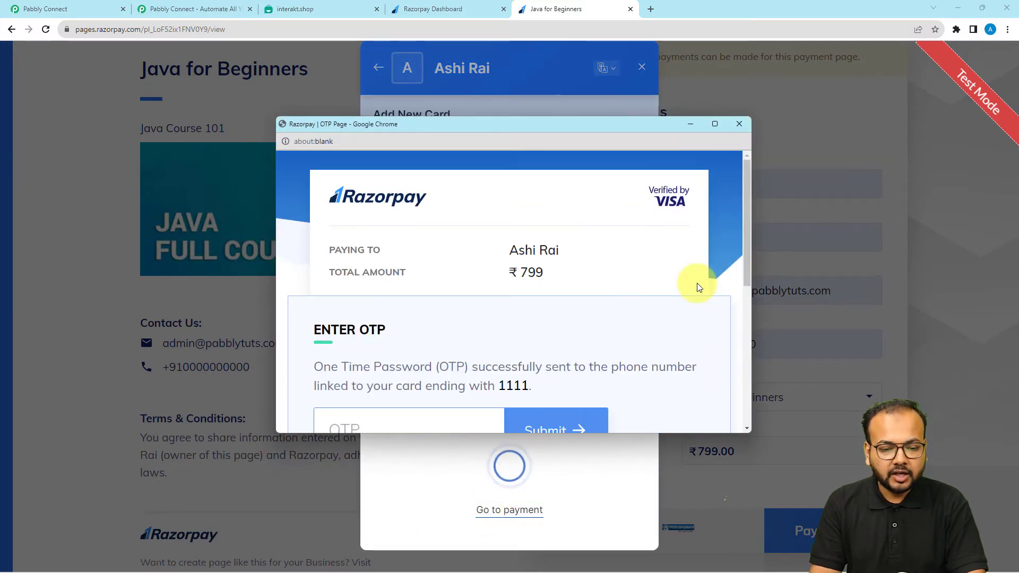
Cancel the payment on the OTP page and confirm with Yes, Cancel
scroll(506, 234, "down", 3)
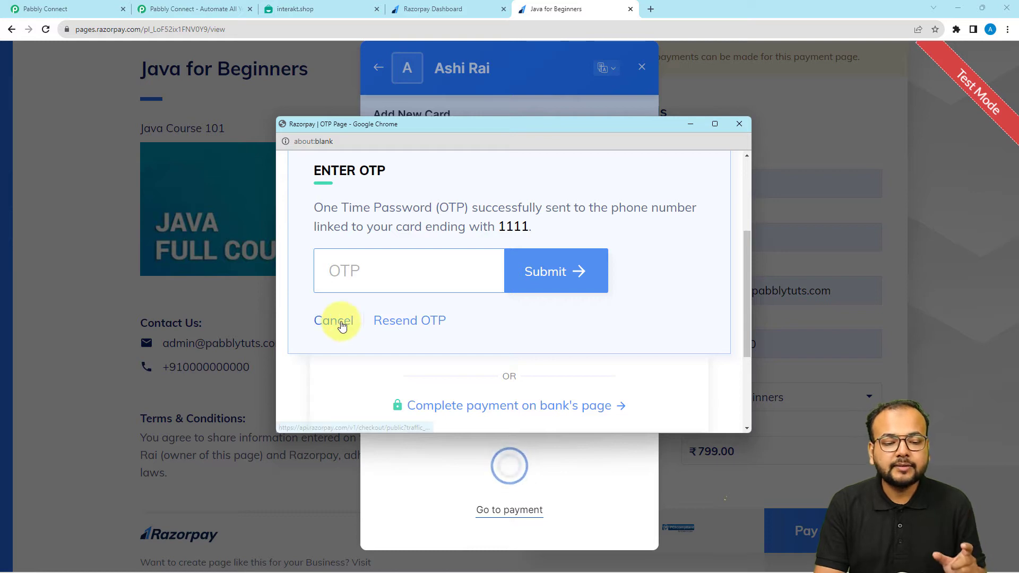
left_click(340, 322)
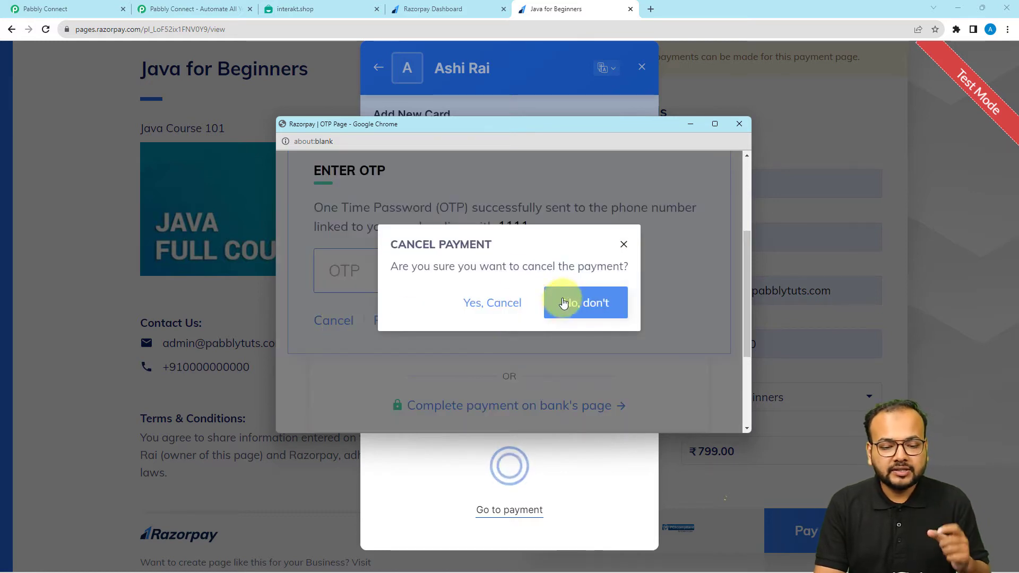
left_click(491, 301)
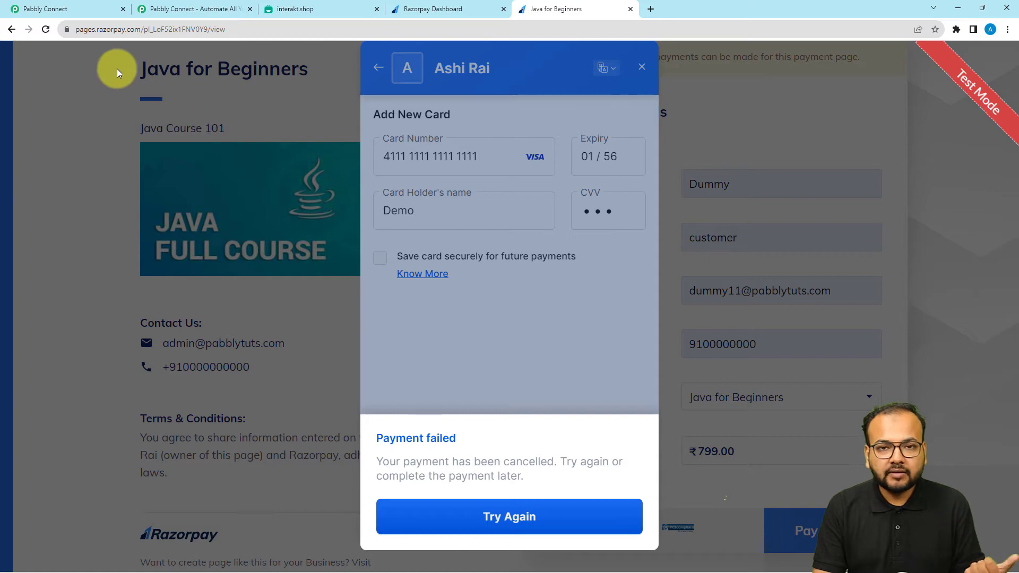
In Pabbly Connect, inspect the captured response's amount 79900 and payment.failed event value
left_click(65, 13)
scroll(158, 281, "down", 5)
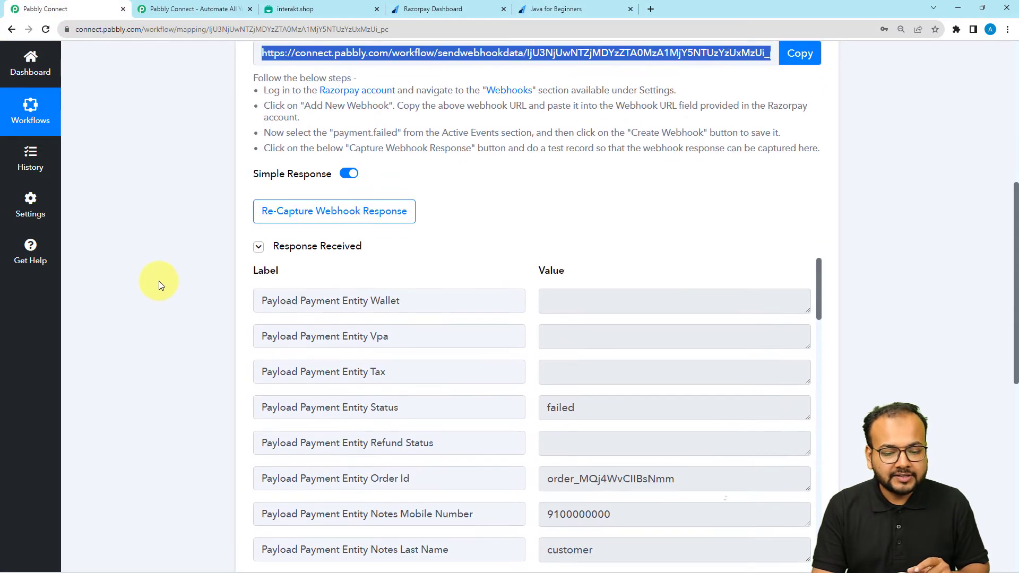
scroll(416, 302, "down", 2)
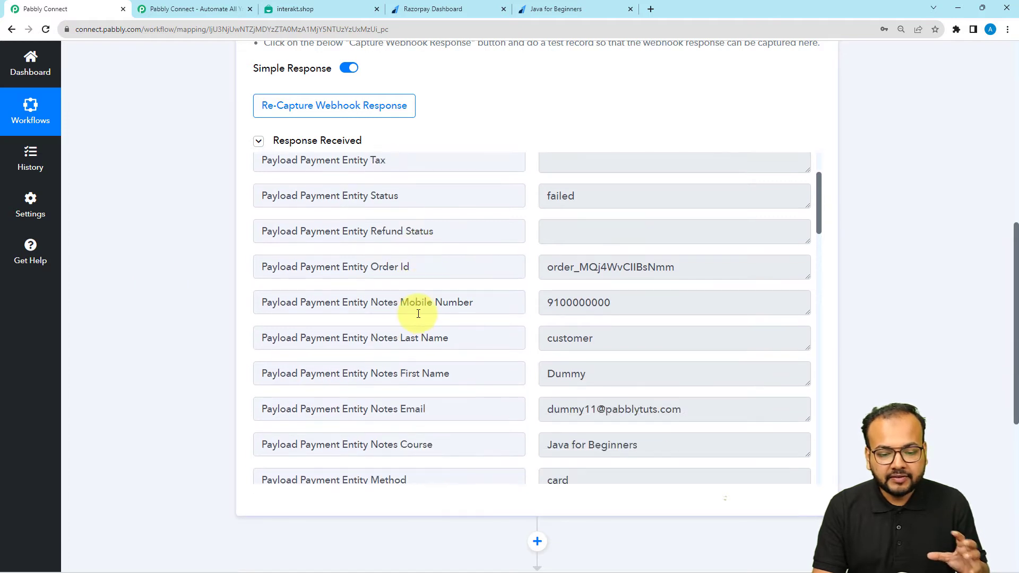
scroll(523, 364, "down", 1)
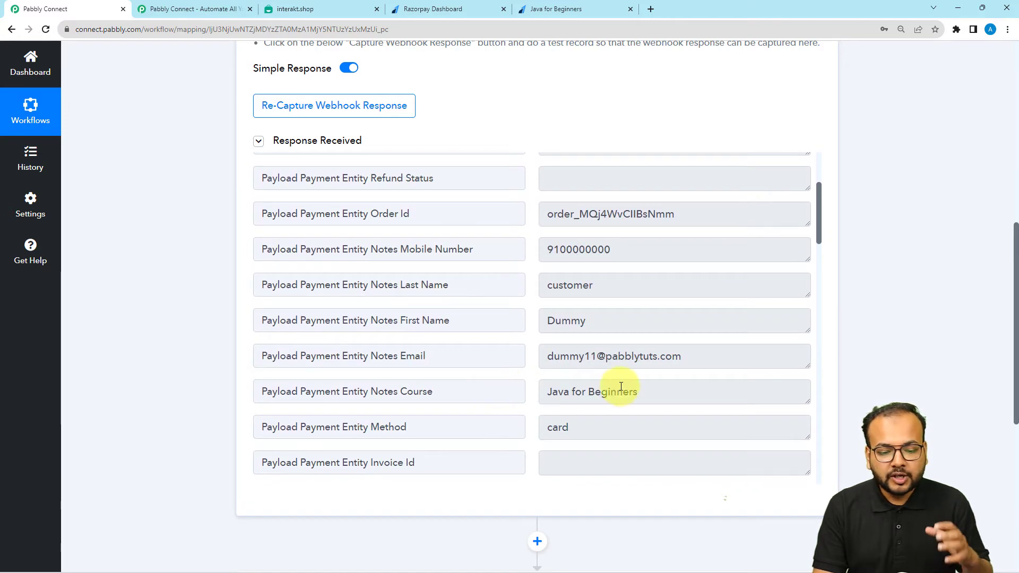
scroll(421, 325, "down", 3)
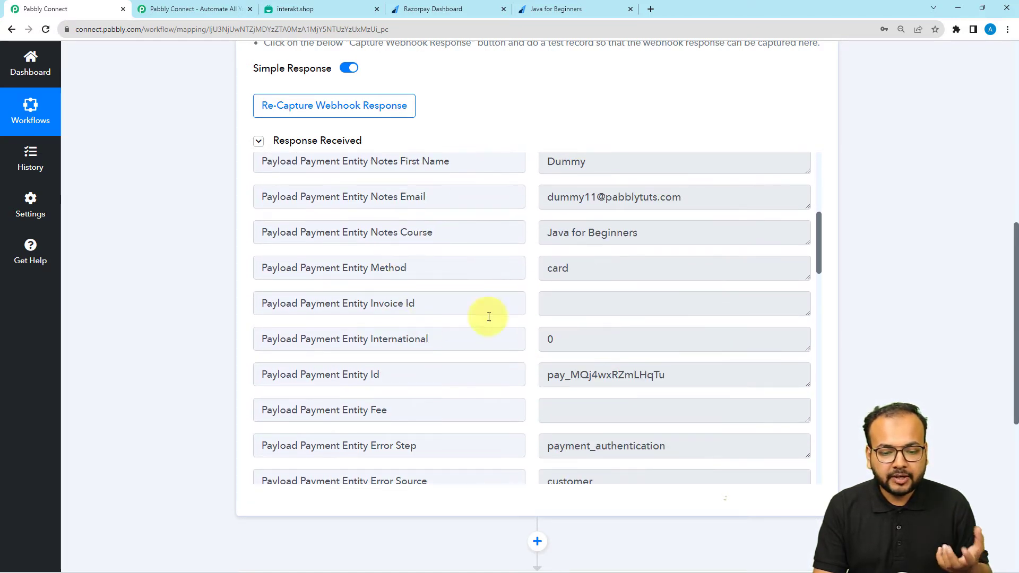
scroll(432, 370, "down", 3)
scroll(431, 370, "down", 6)
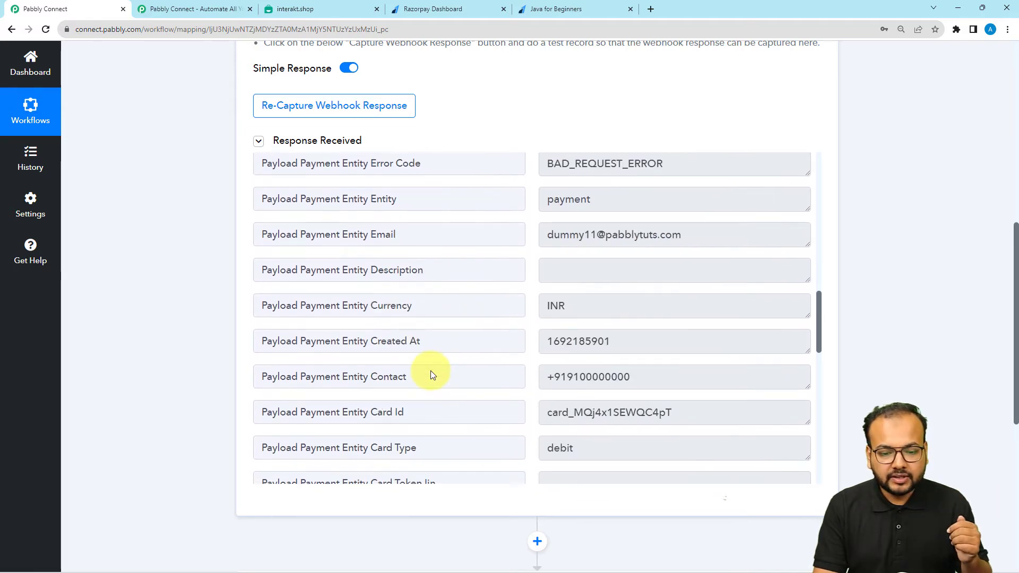
scroll(431, 370, "down", 7)
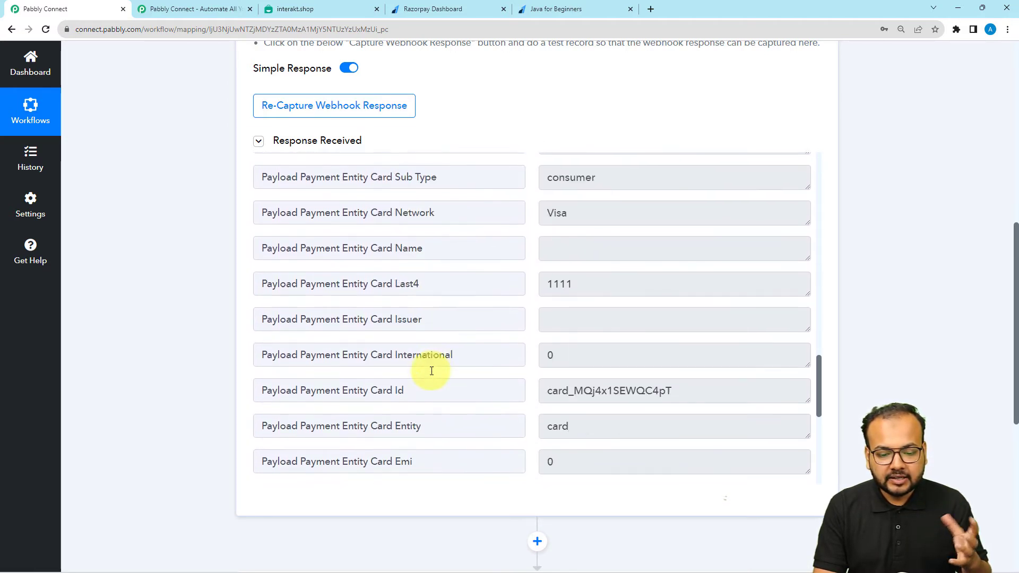
scroll(431, 370, "down", 3)
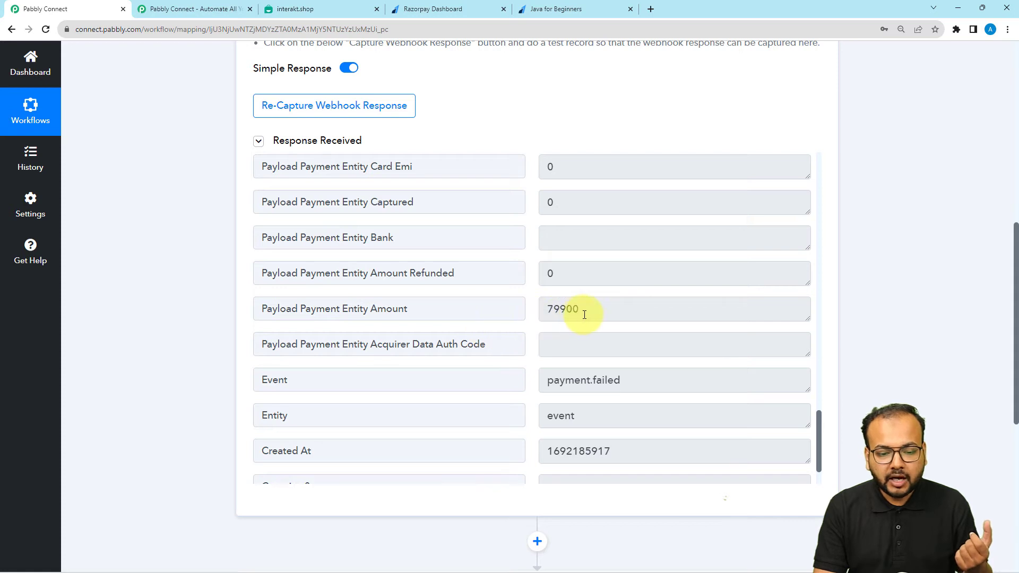
left_click(562, 316)
scroll(461, 307, "down", 1)
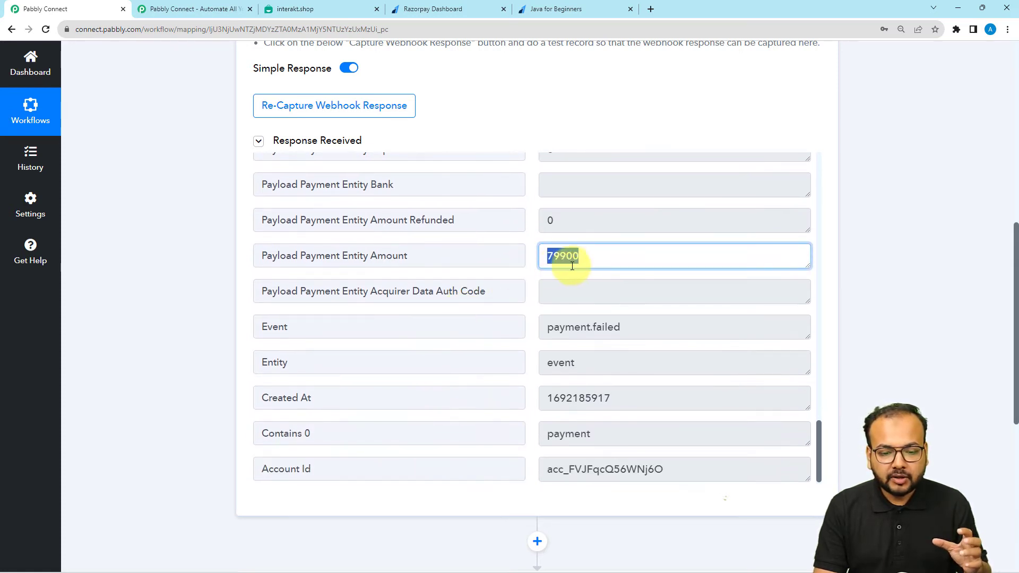
left_click_drag(637, 327, 530, 329)
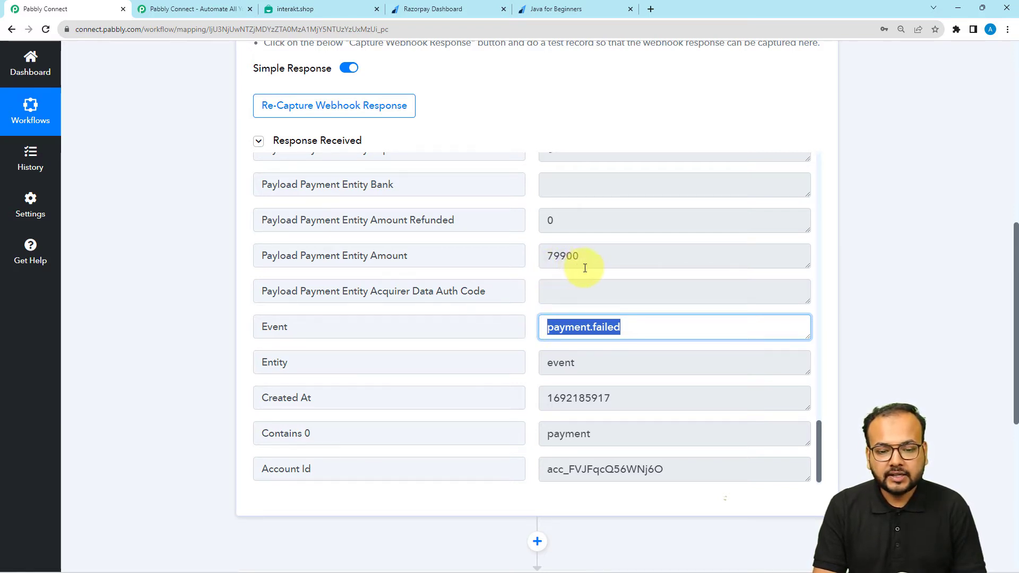
Dismiss the Payment failed message and close the Java for Beginners checkout, then return to Pabbly Connect
left_click(559, 9)
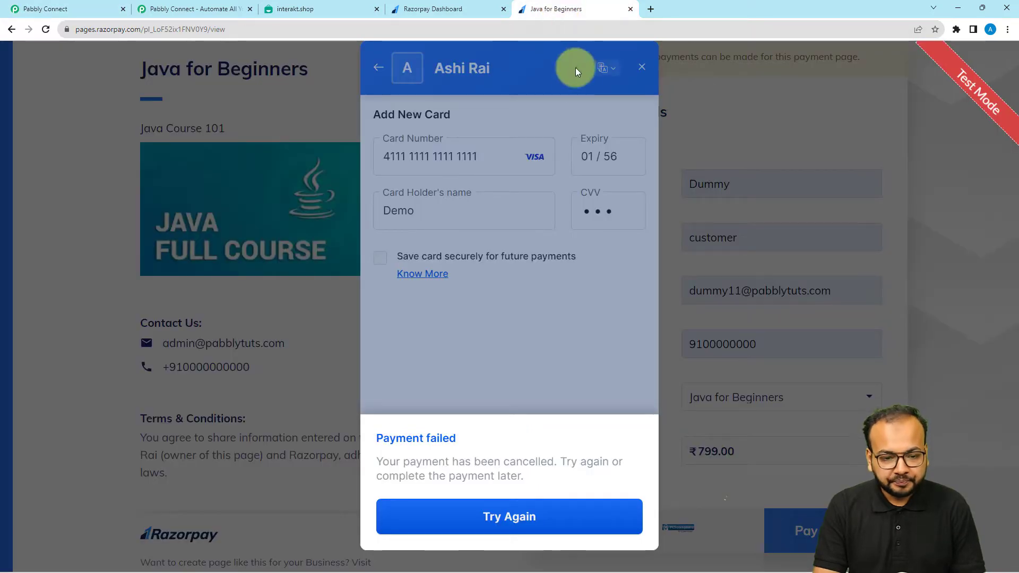
left_click(453, 393)
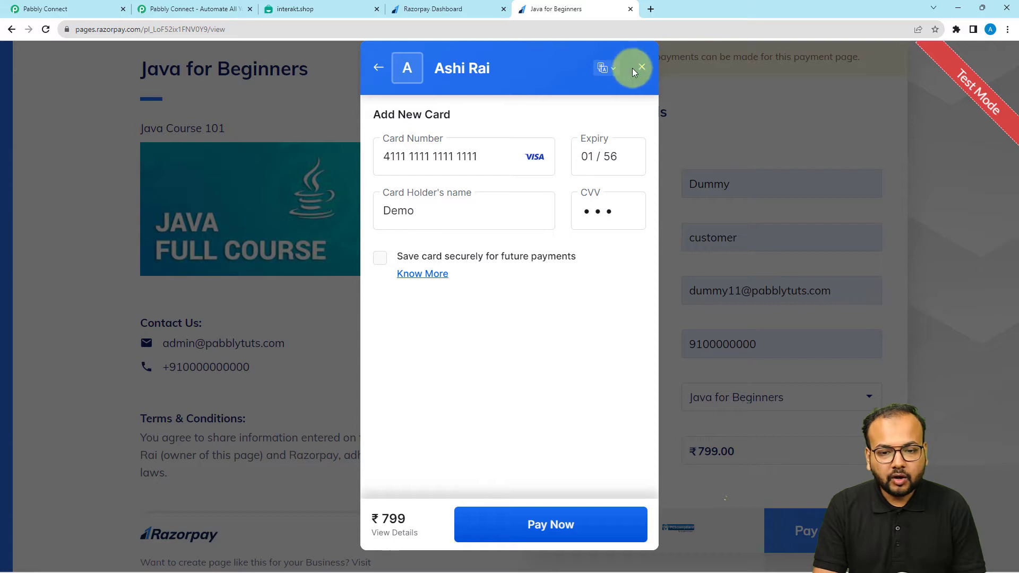
left_click(642, 67)
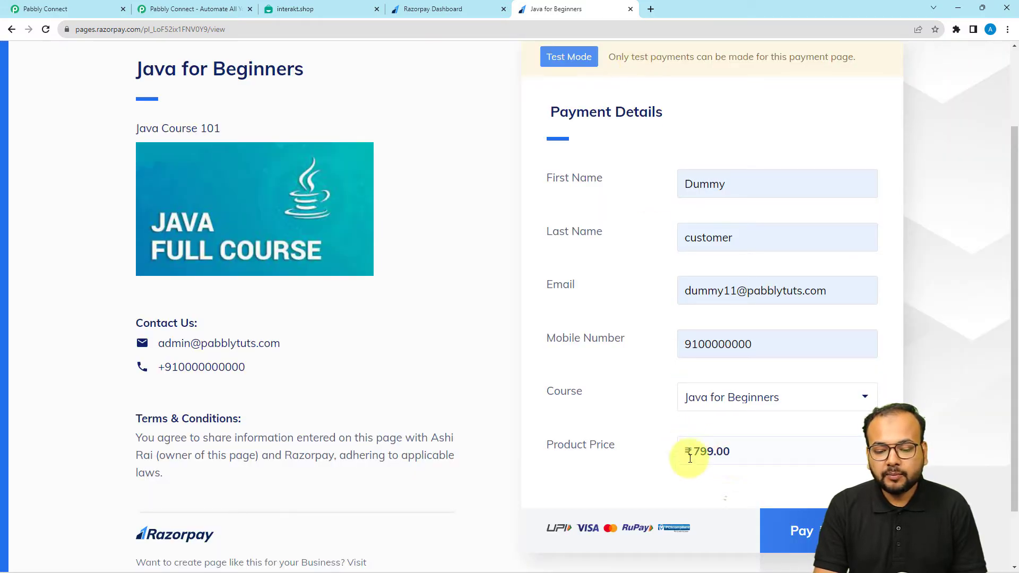
left_click(101, 6)
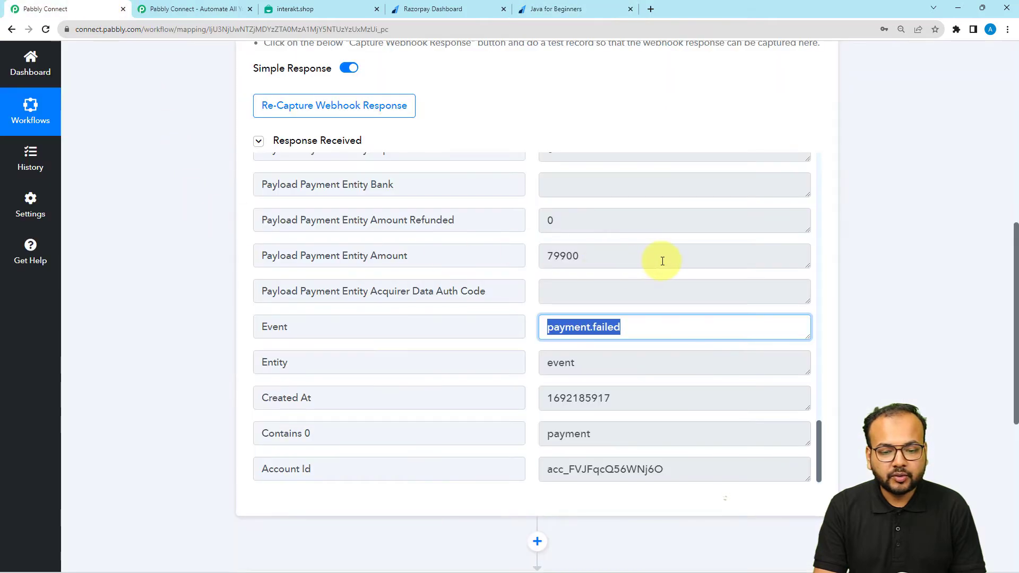
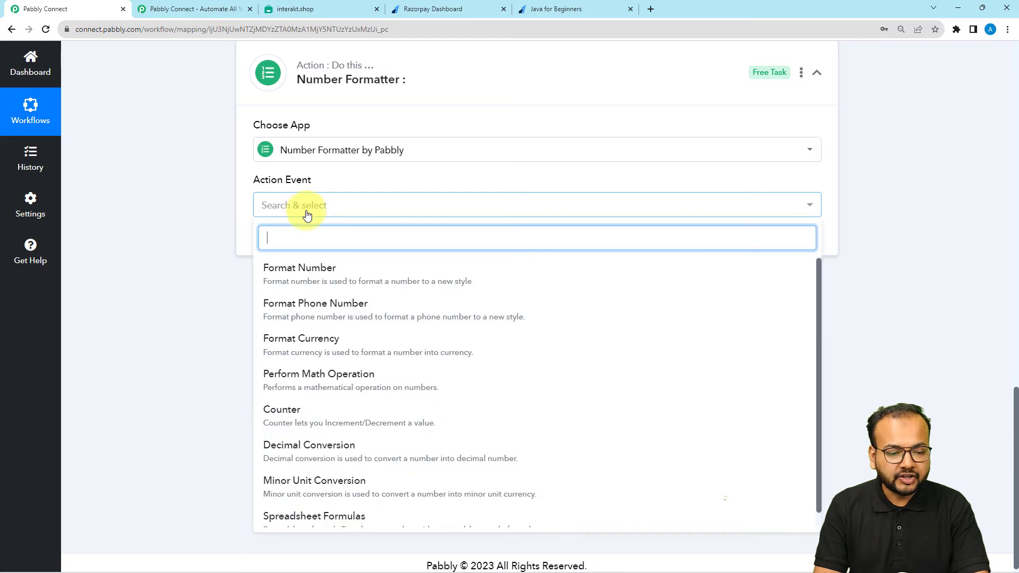
Choose Perform Math Operation as the Number Formatter action and connect the step
left_click(331, 375)
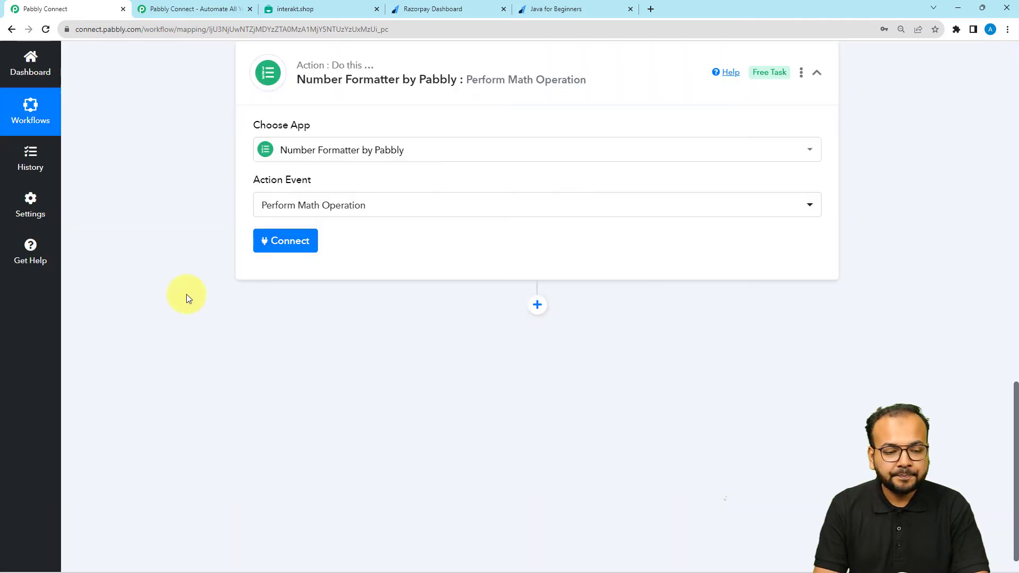
left_click(274, 247)
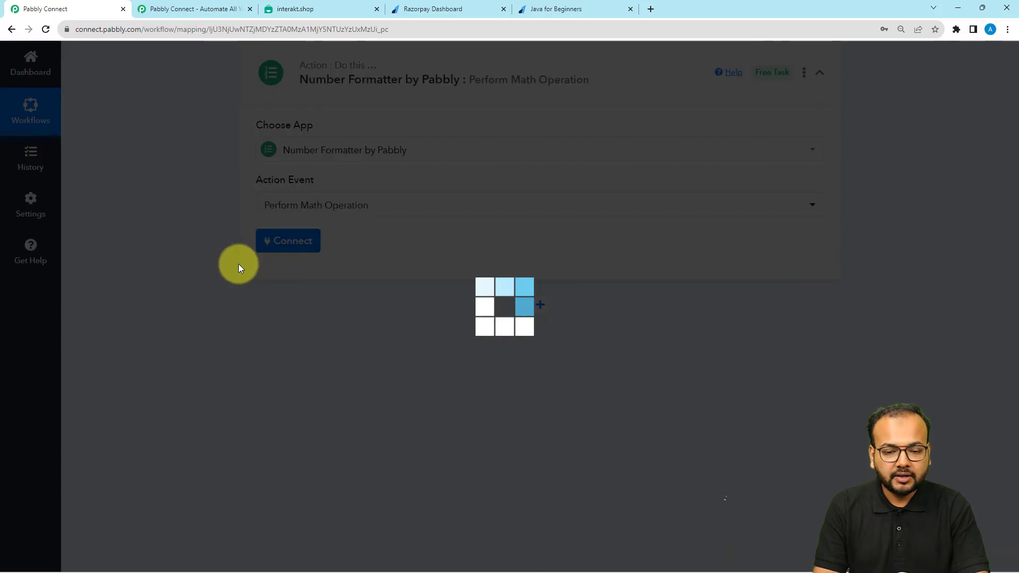
scroll(239, 265, "down", 1)
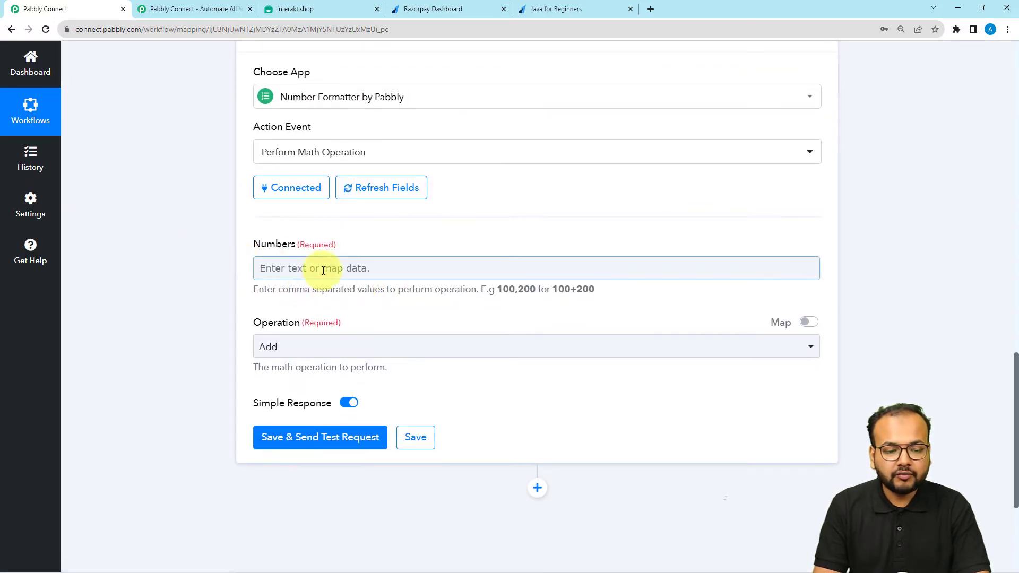
scroll(226, 302, "down", 1)
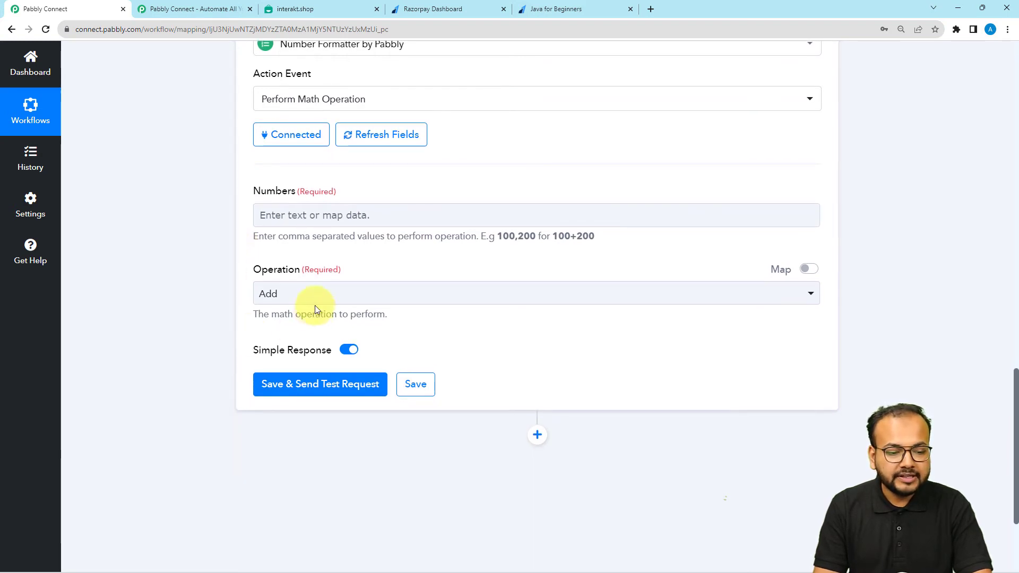
left_click(315, 297)
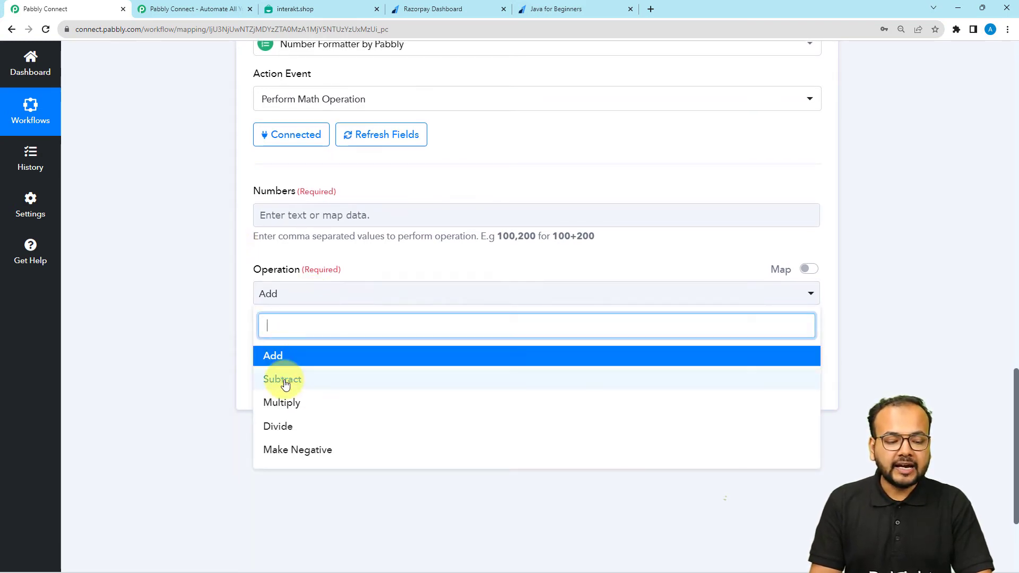
left_click(190, 267)
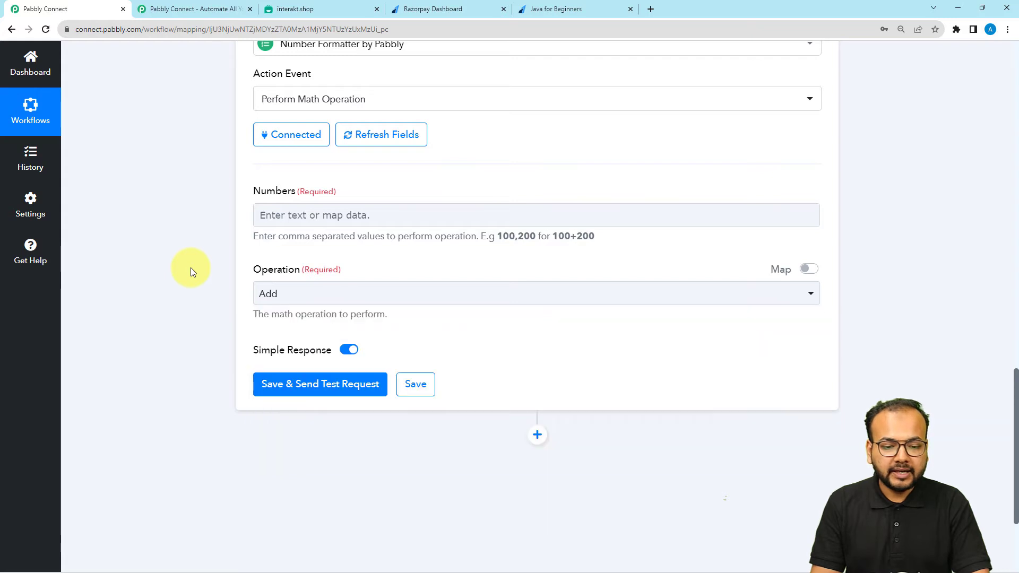
scroll(190, 267, "up", 5)
scroll(190, 268, "up", 4)
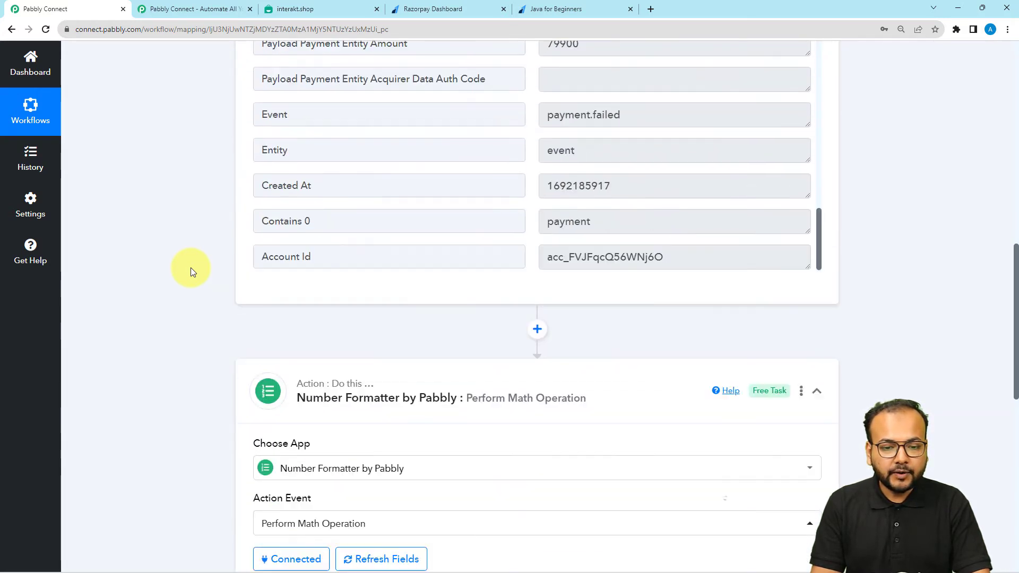
scroll(190, 267, "up", 4)
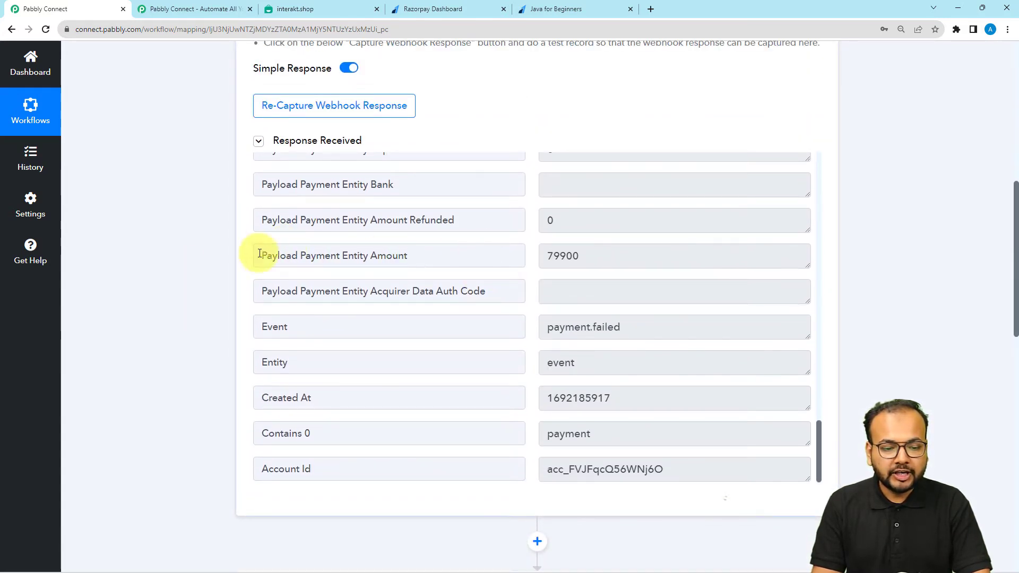
scroll(135, 272, "down", 8)
scroll(135, 272, "down", 3)
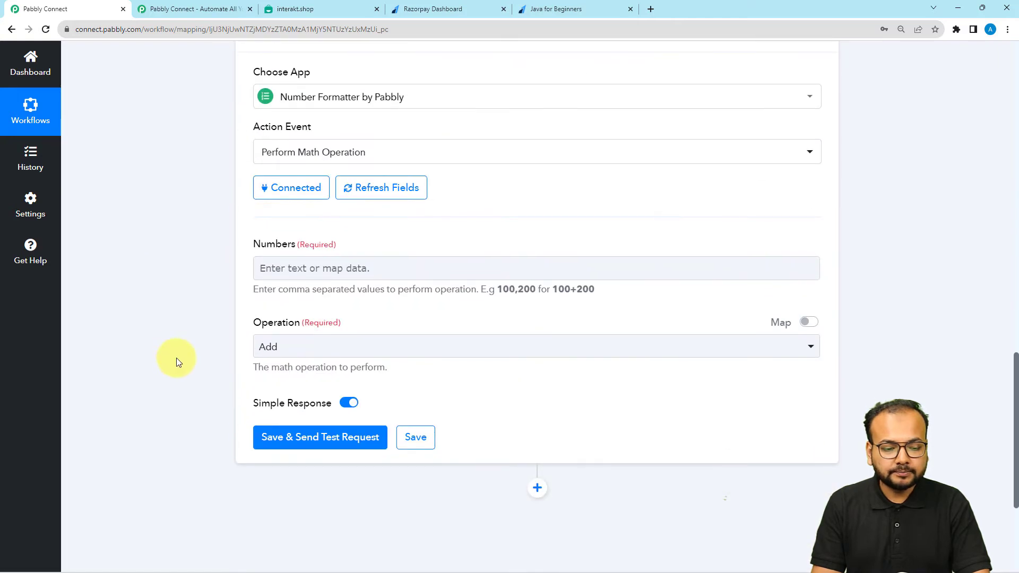
Fill Numbers with the Razorpay Payload Payment Entity Amount (79900) followed by ',100'
left_click(287, 272)
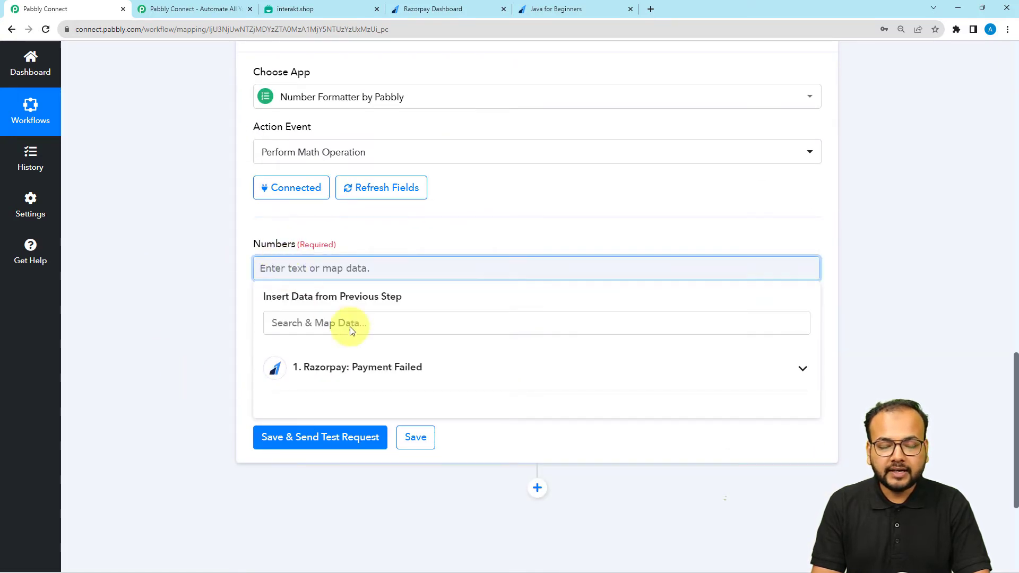
left_click(378, 369)
scroll(172, 333, "down", 2)
scroll(448, 380, "down", 6)
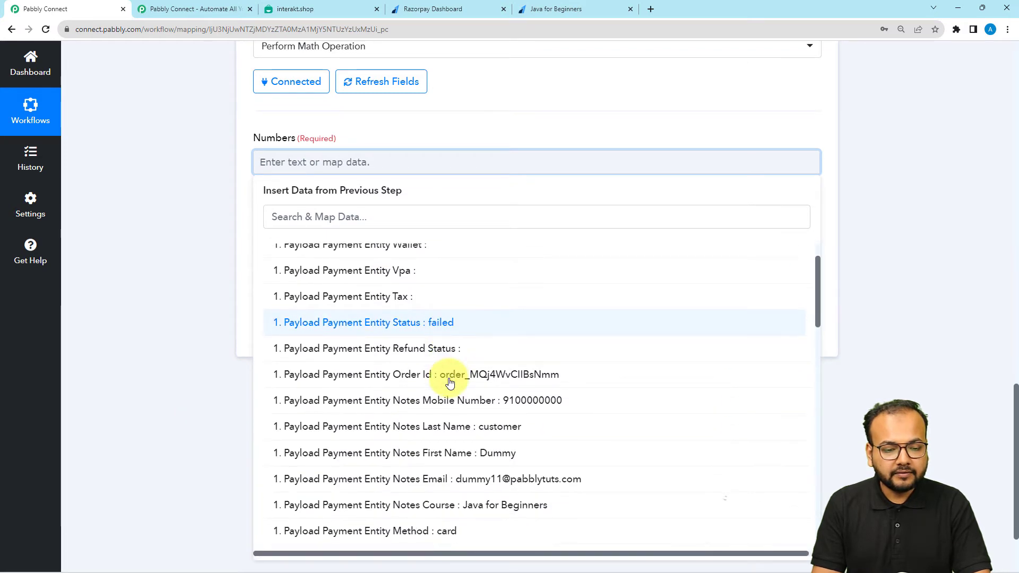
scroll(447, 384, "down", 8)
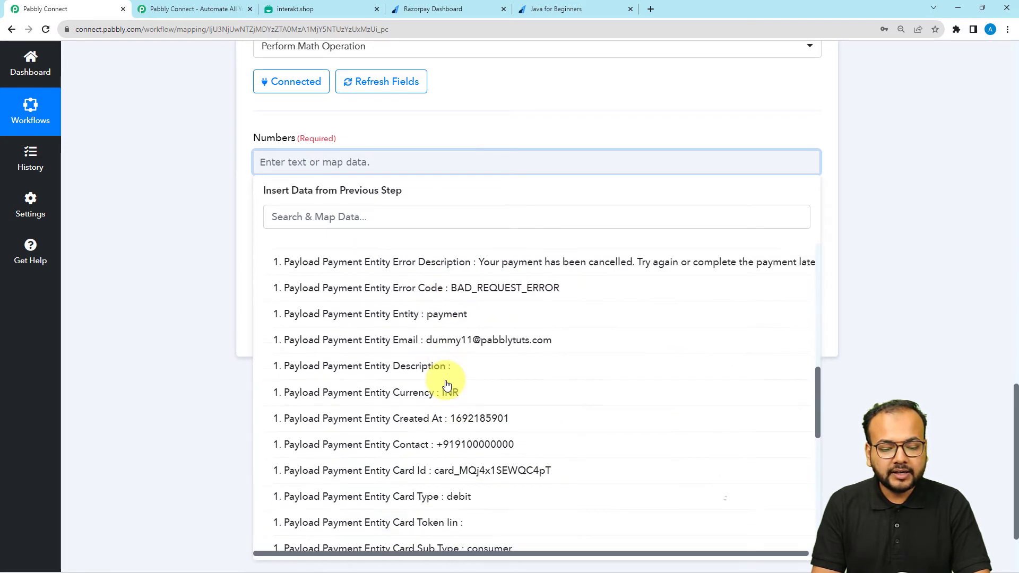
scroll(446, 384, "down", 4)
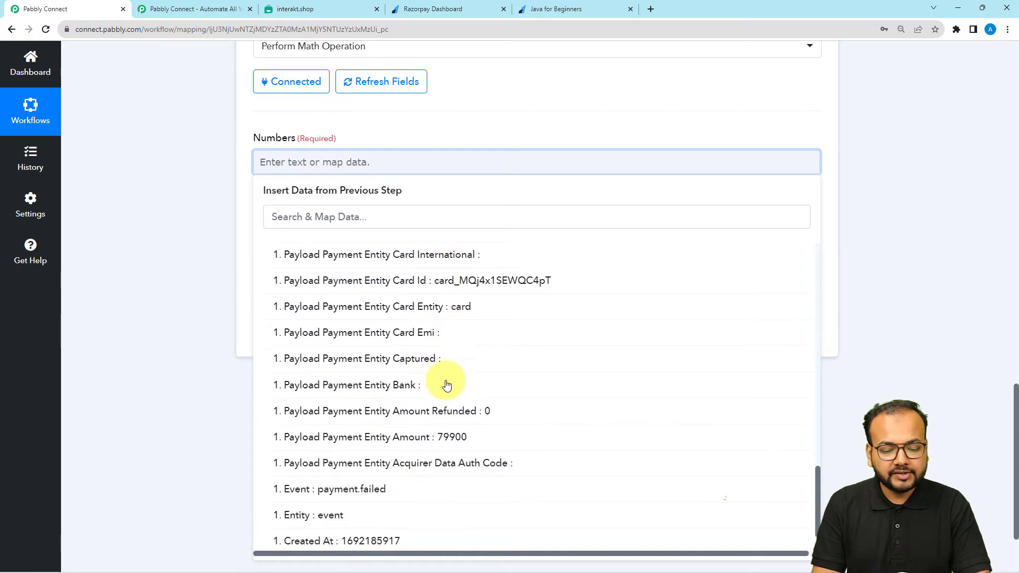
left_click(393, 438)
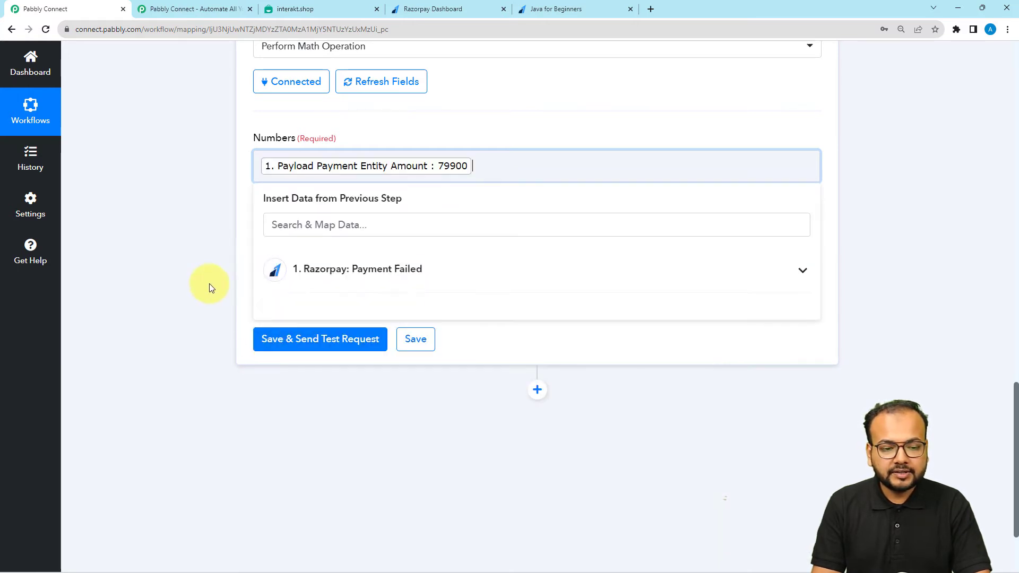
left_click(208, 283)
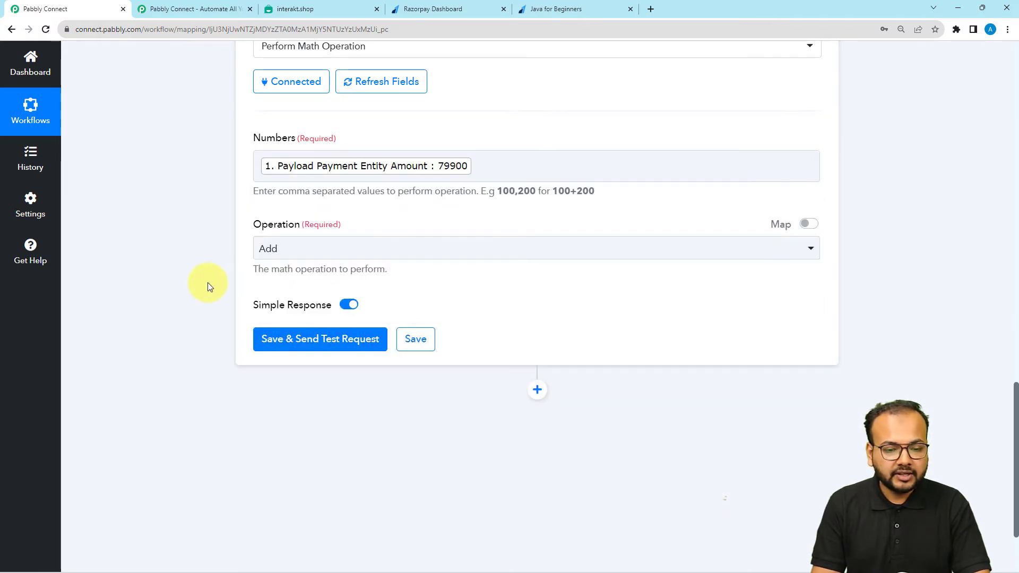
left_click(507, 164)
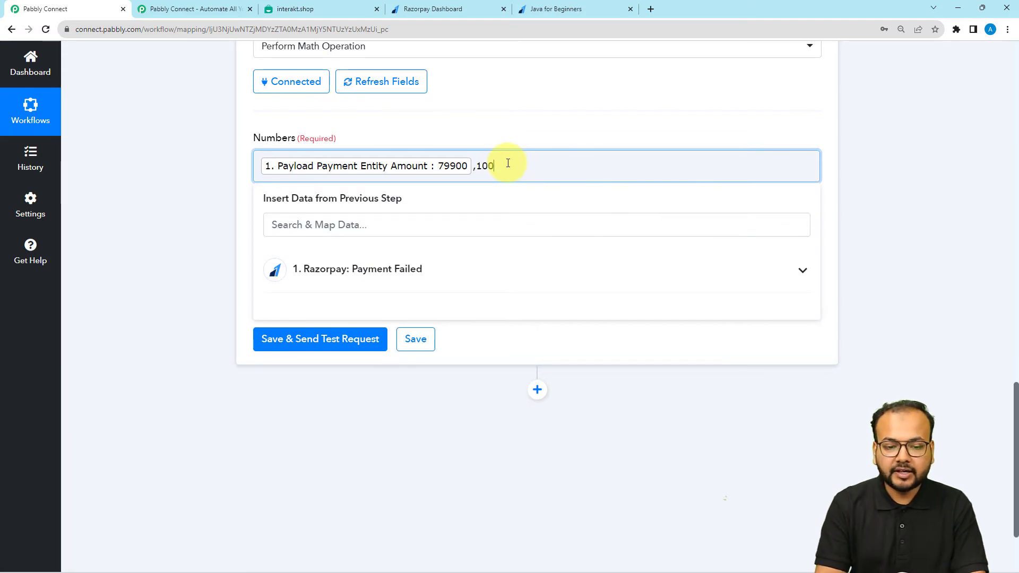
left_click(501, 130)
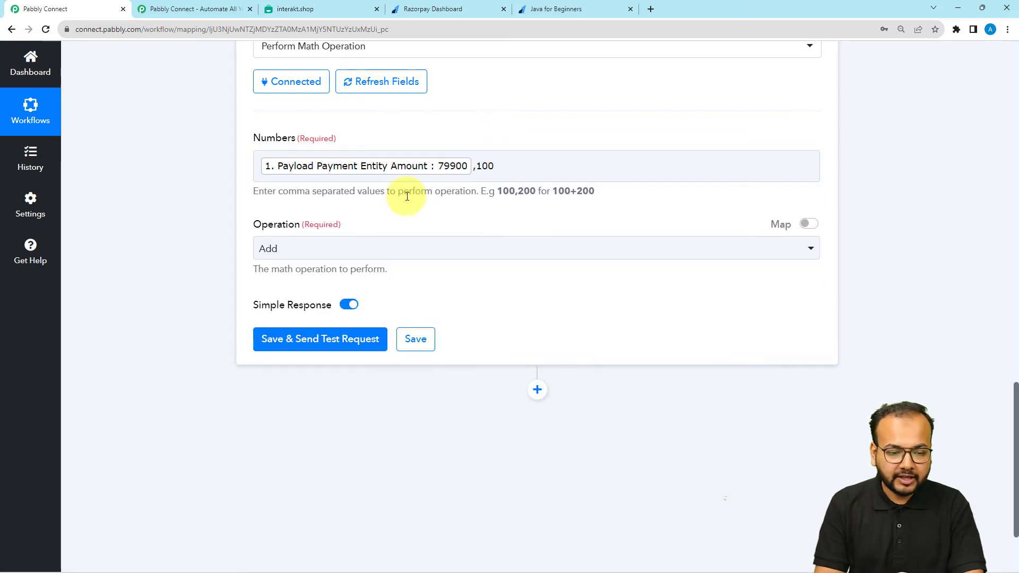
Set the operation to Divide, then save and test the step, returning 799
left_click(279, 257)
left_click(283, 380)
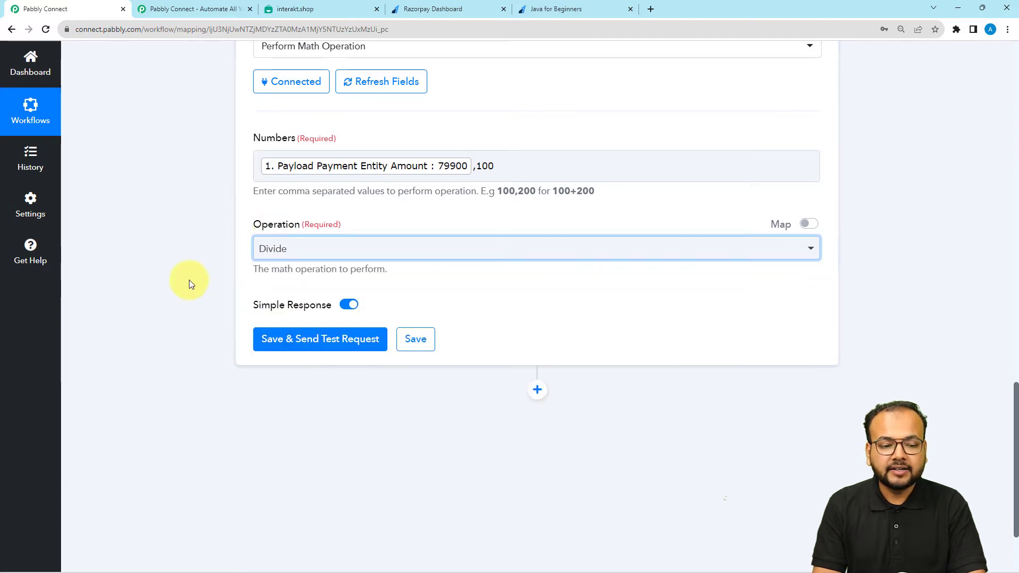
left_click(189, 279)
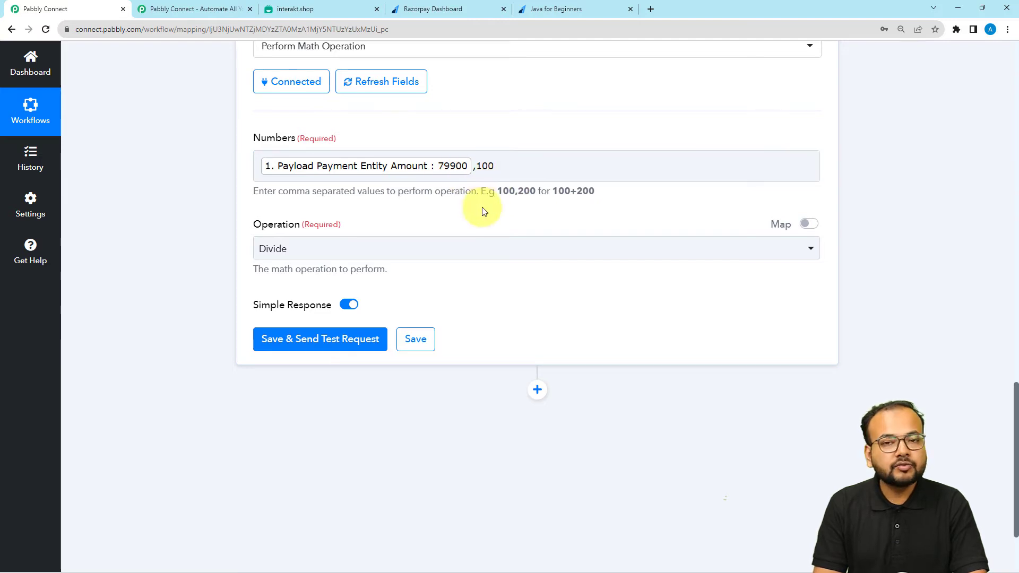
left_click(268, 340)
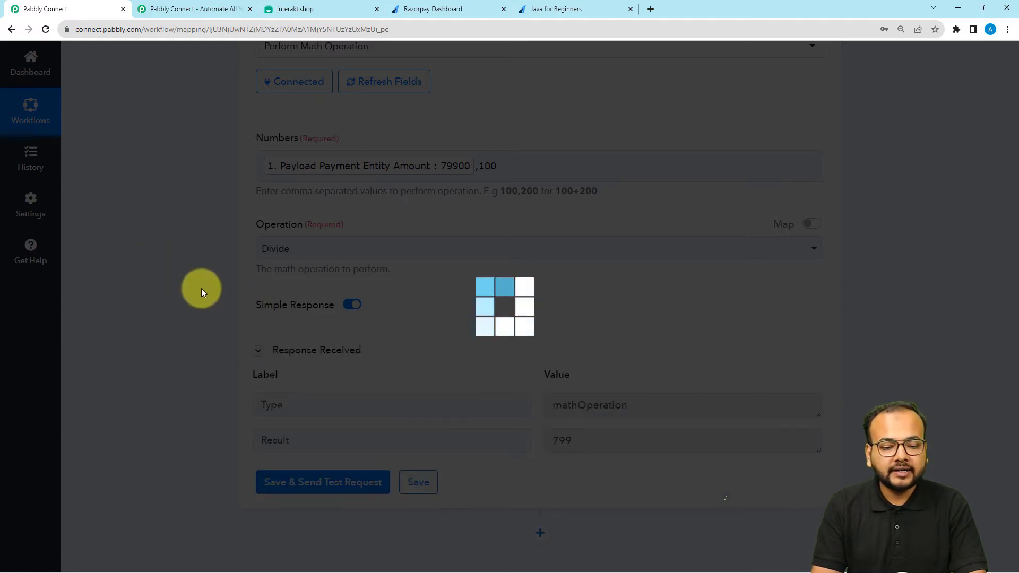
scroll(202, 288, "down", 3)
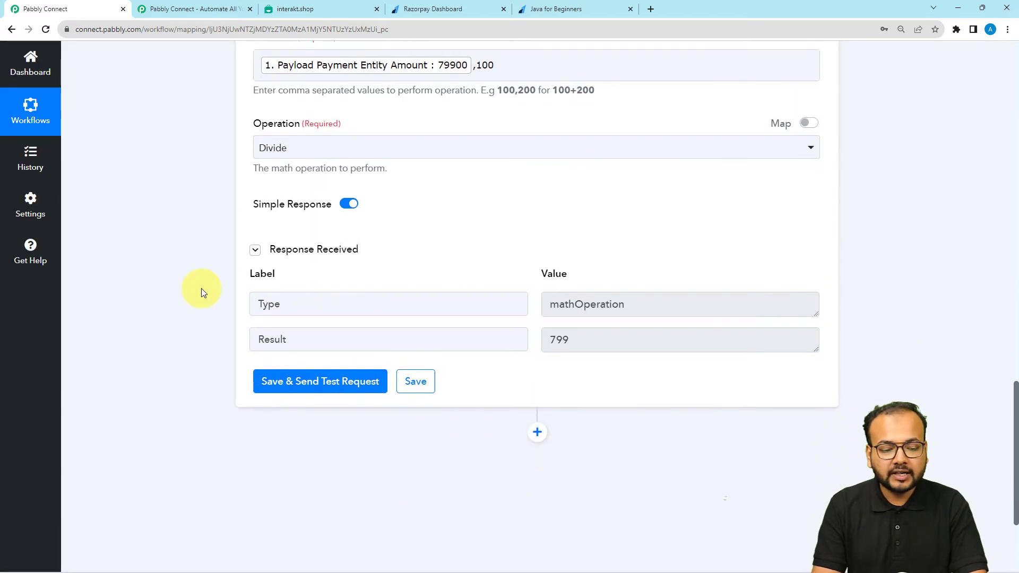
scroll(528, 324, "down", 2)
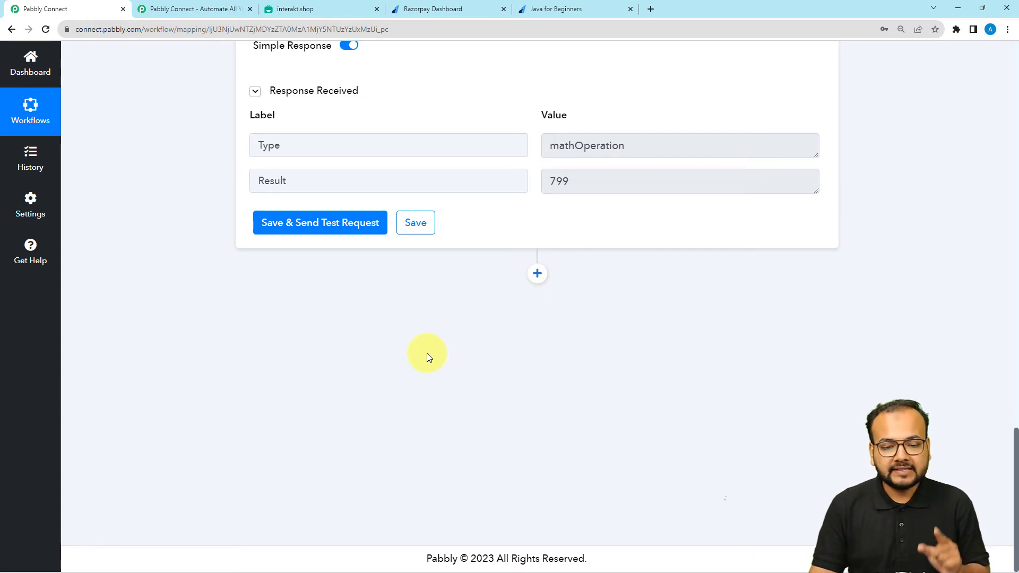
Add an Interakt 'Send WhatsApp Template Message' action step after the Number Formatter
left_click(538, 273)
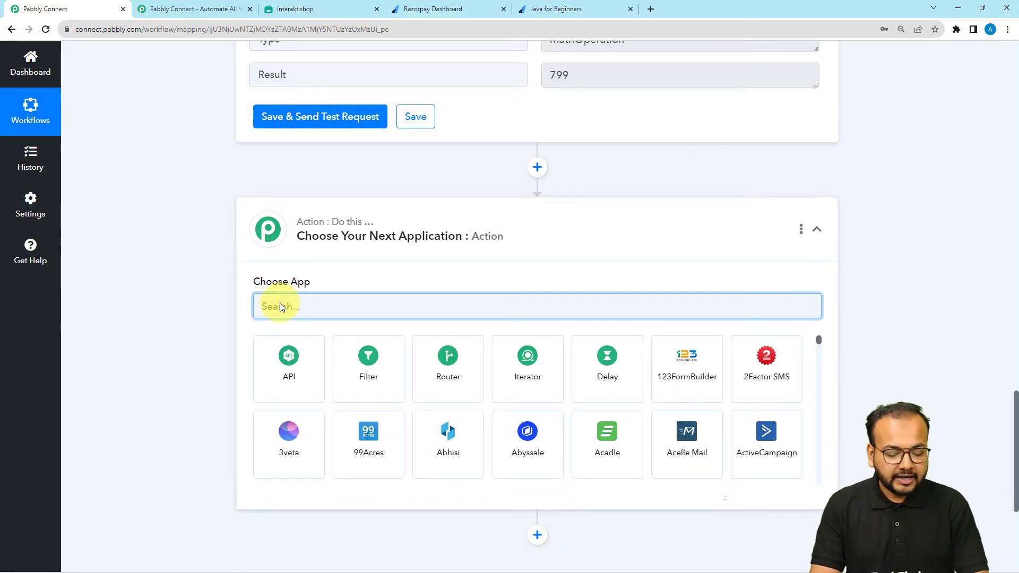
type("inte")
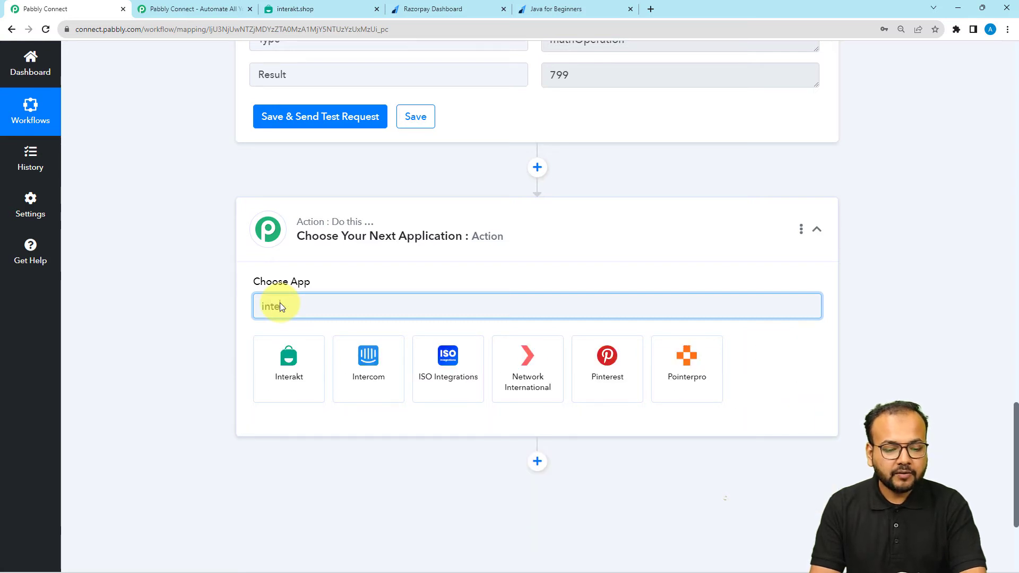
left_click(296, 381)
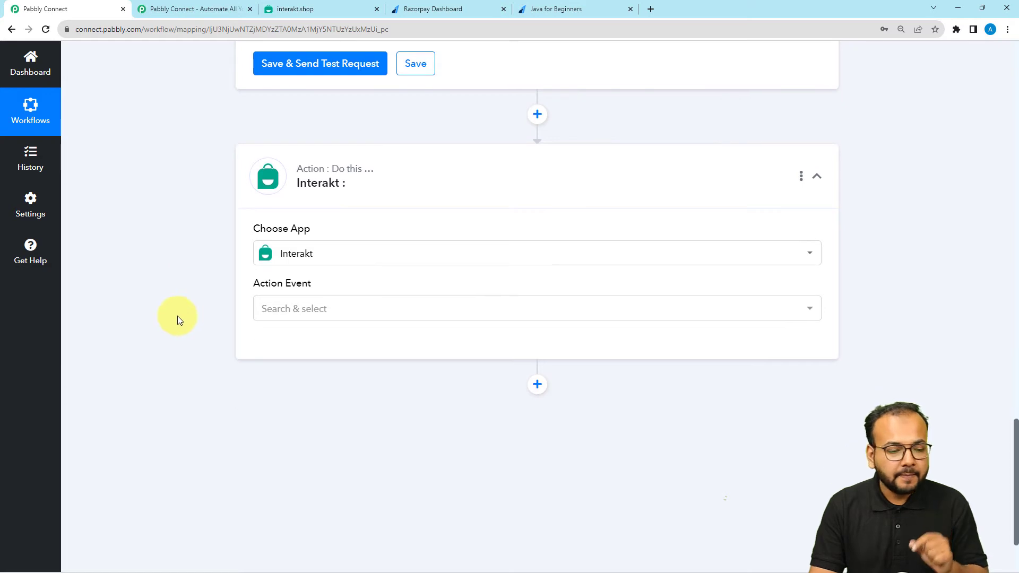
left_click(319, 318)
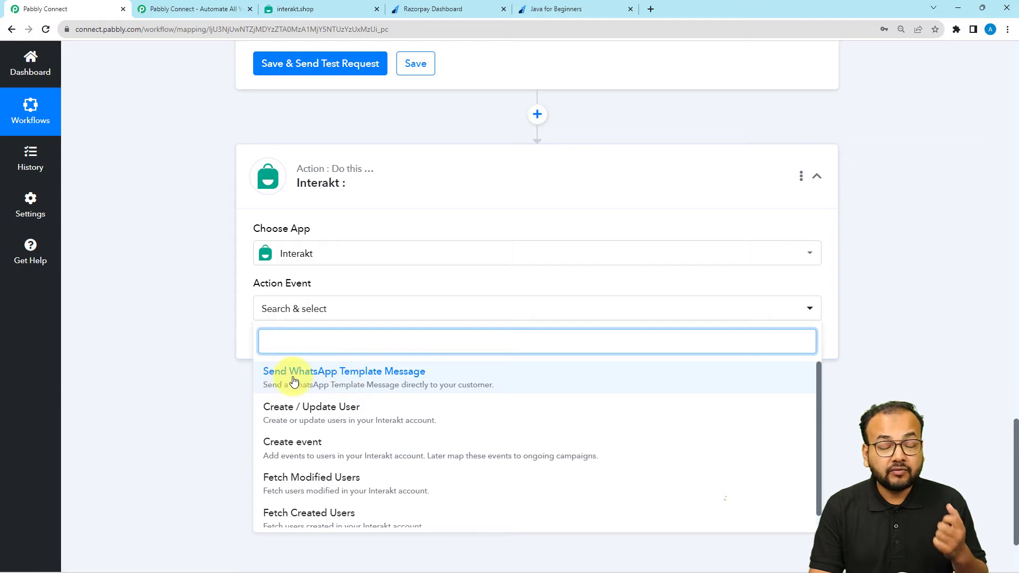
left_click(350, 379)
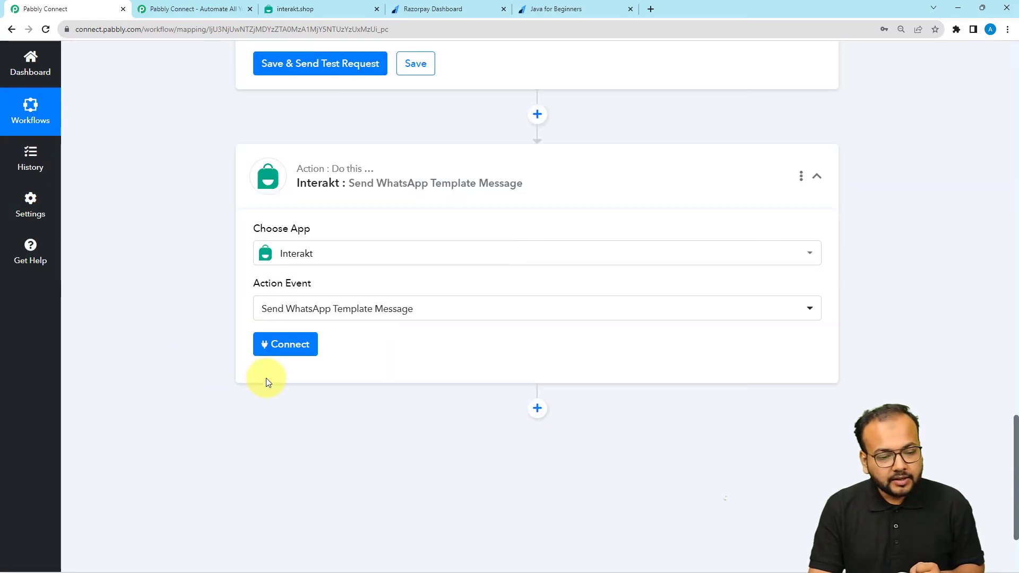
Start a new Interakt connection and bring up the Interakt account
left_click(262, 346)
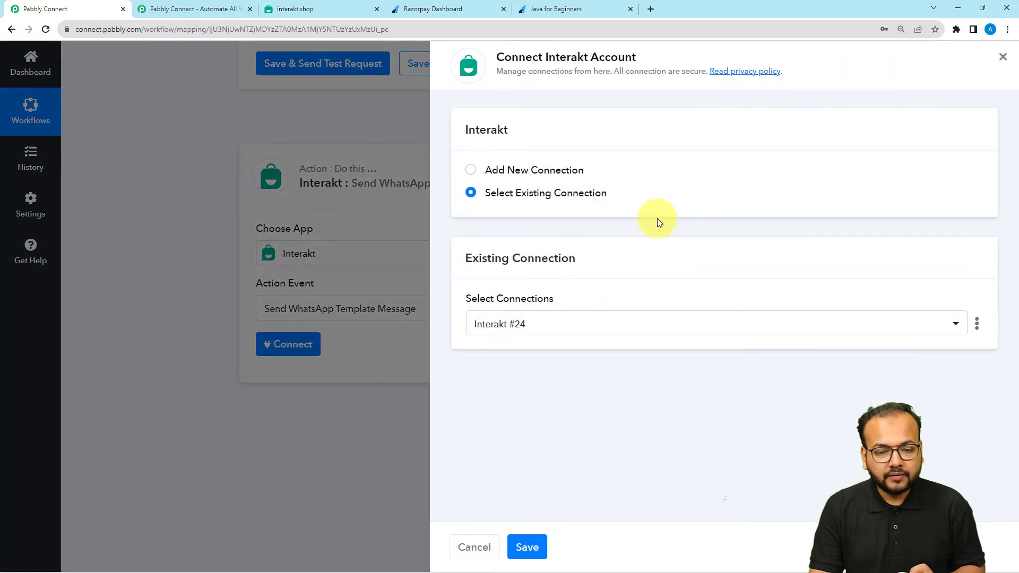
left_click(513, 169)
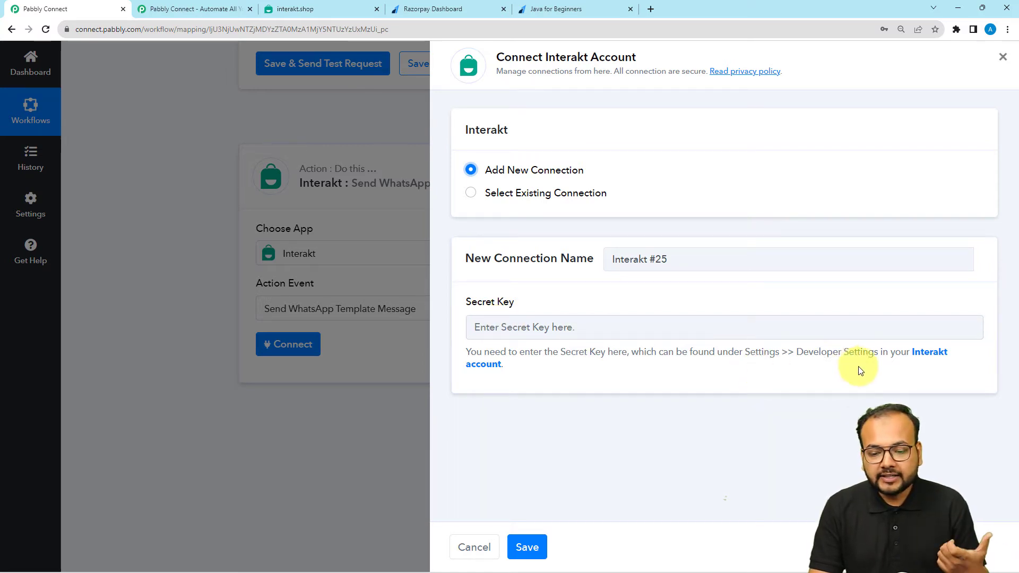
left_click(326, 5)
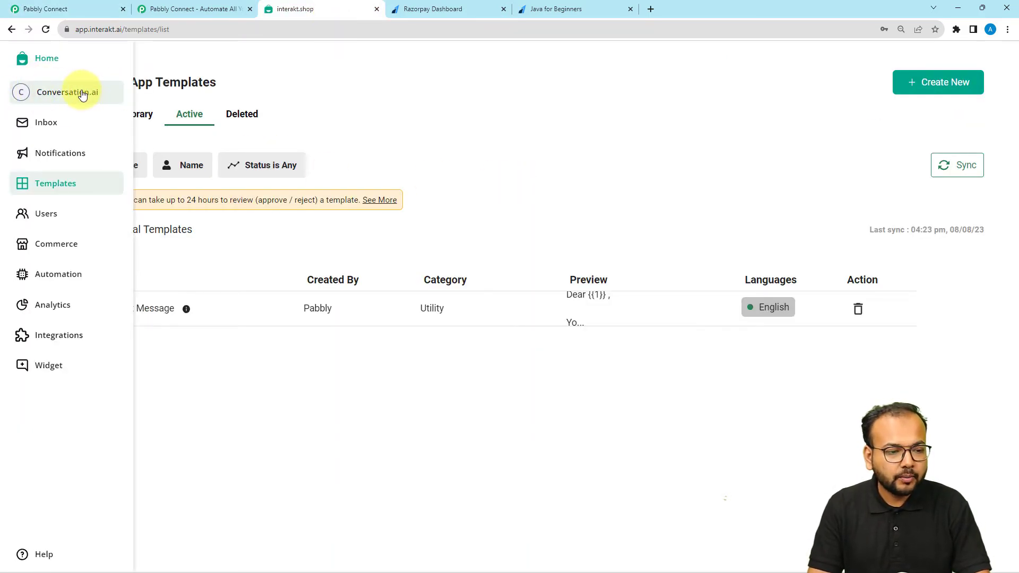
Copy the Secret Key from Interakt's Developer Setting page via the Conversation.ai profile menu
left_click(82, 92)
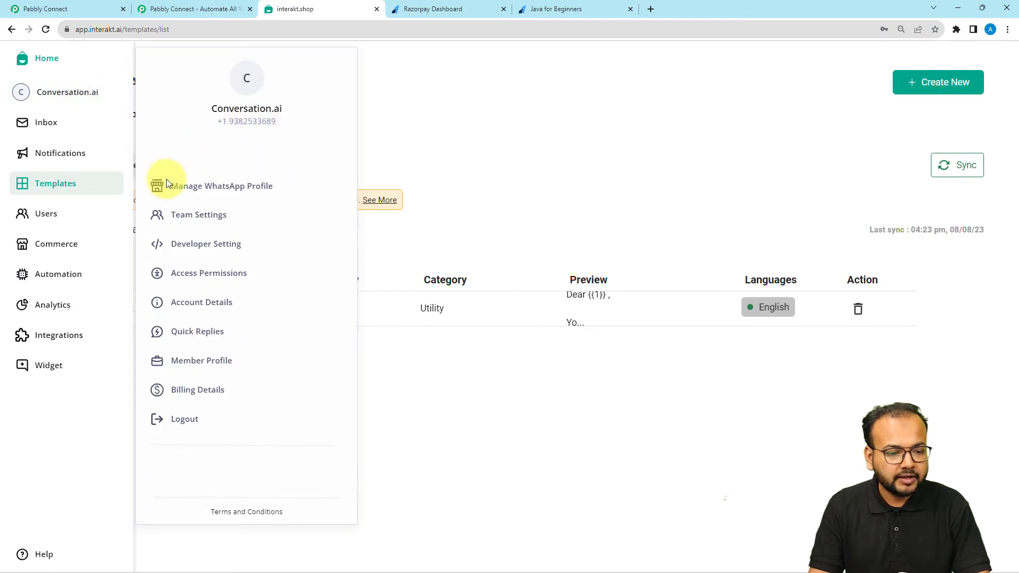
left_click(210, 256)
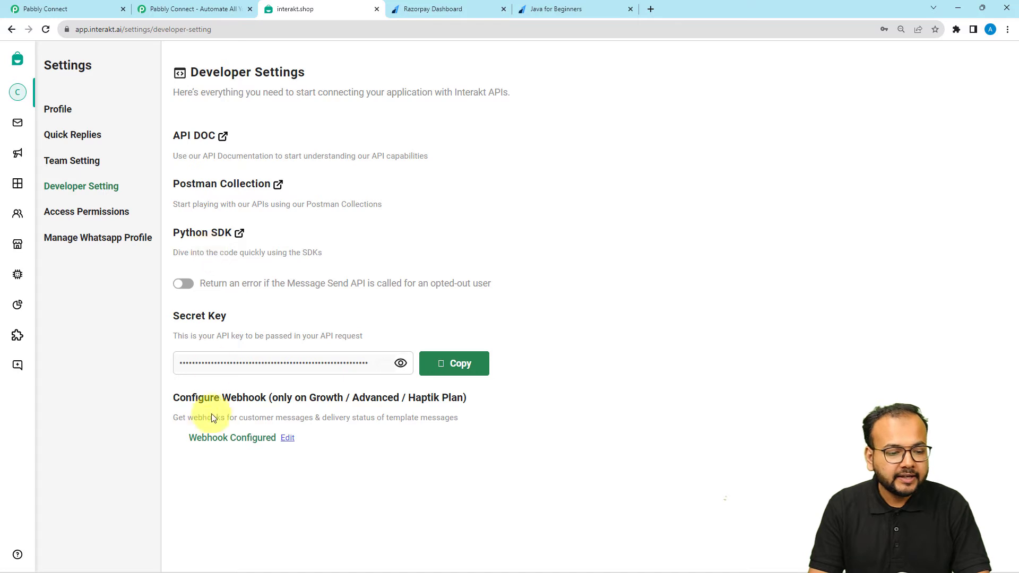
left_click(443, 371)
Paste the copied secret key into the Interakt connection's Secret Key field and save it
left_click(45, 9)
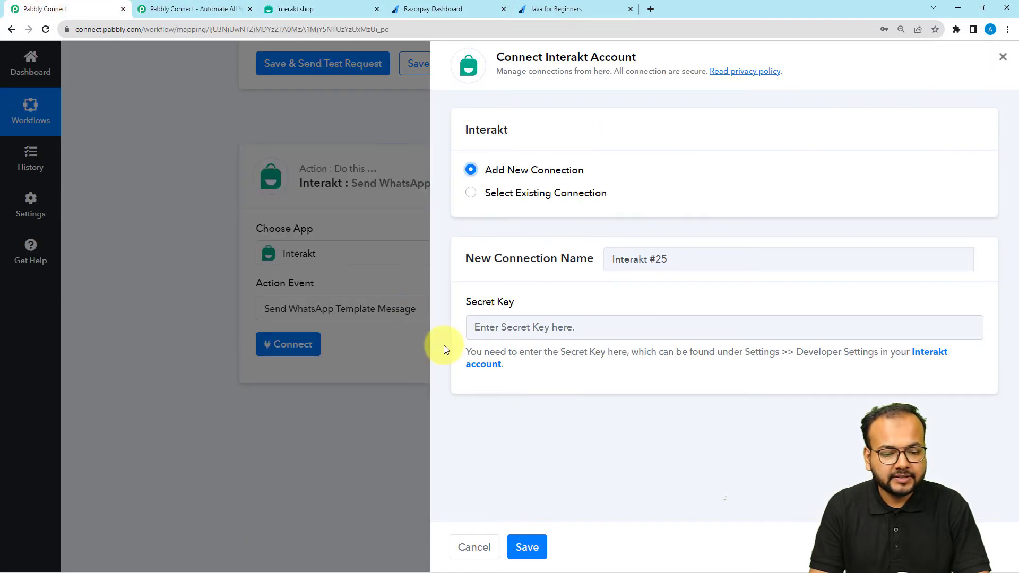
right_click(481, 328)
left_click(546, 412)
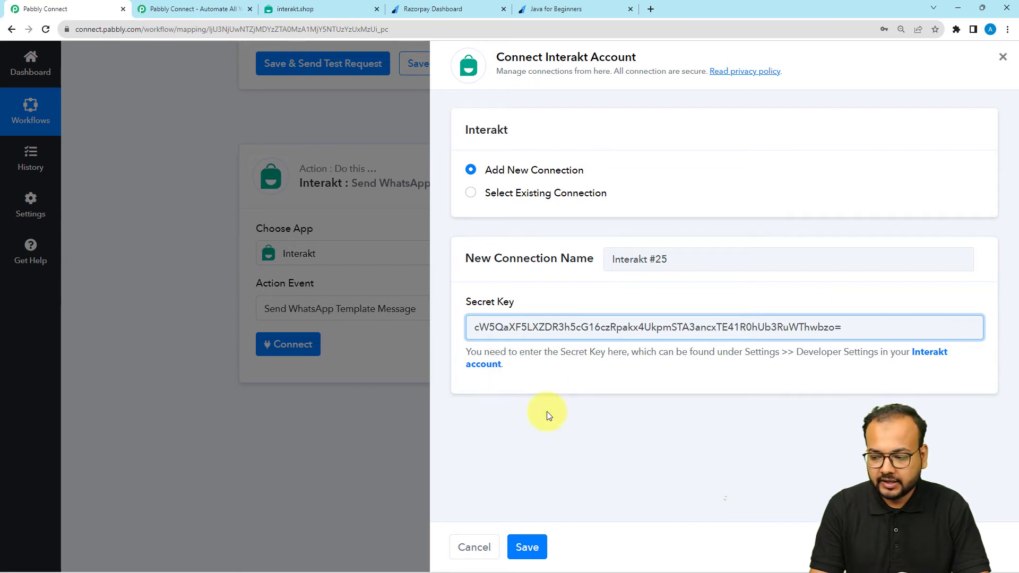
left_click(531, 543)
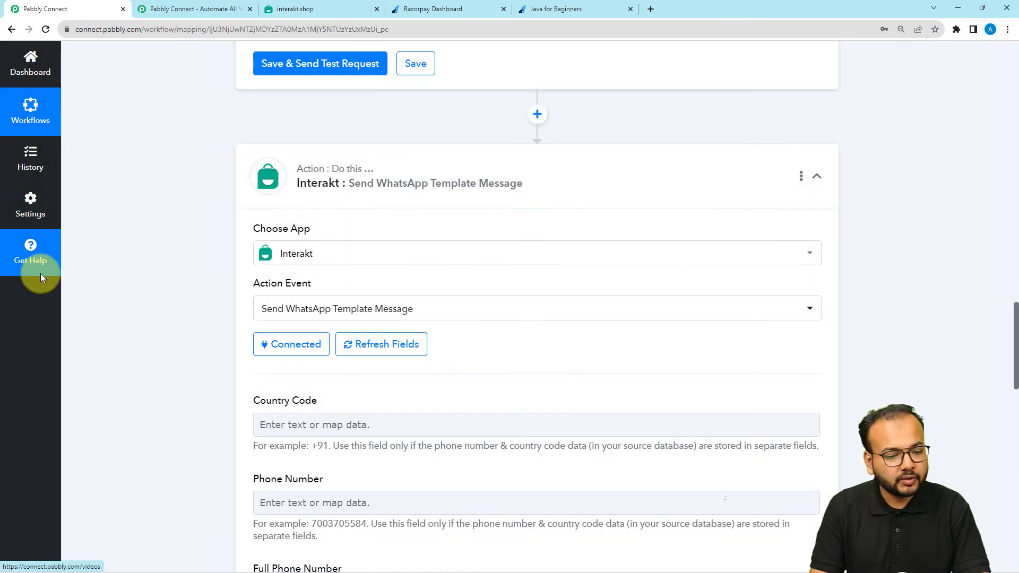
scroll(40, 275, "down", 2)
scroll(41, 275, "down", 3)
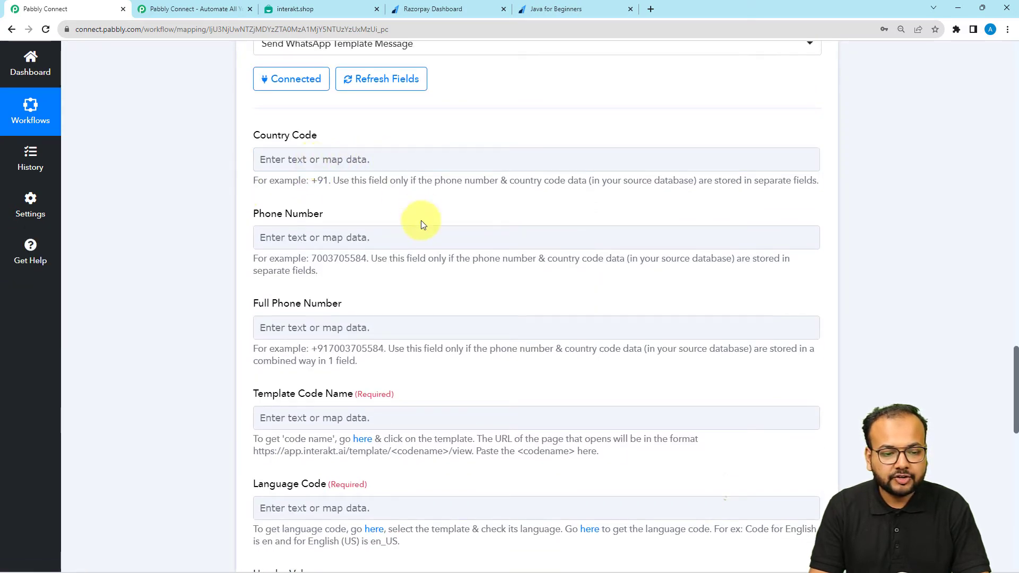
scroll(348, 250, "down", 2)
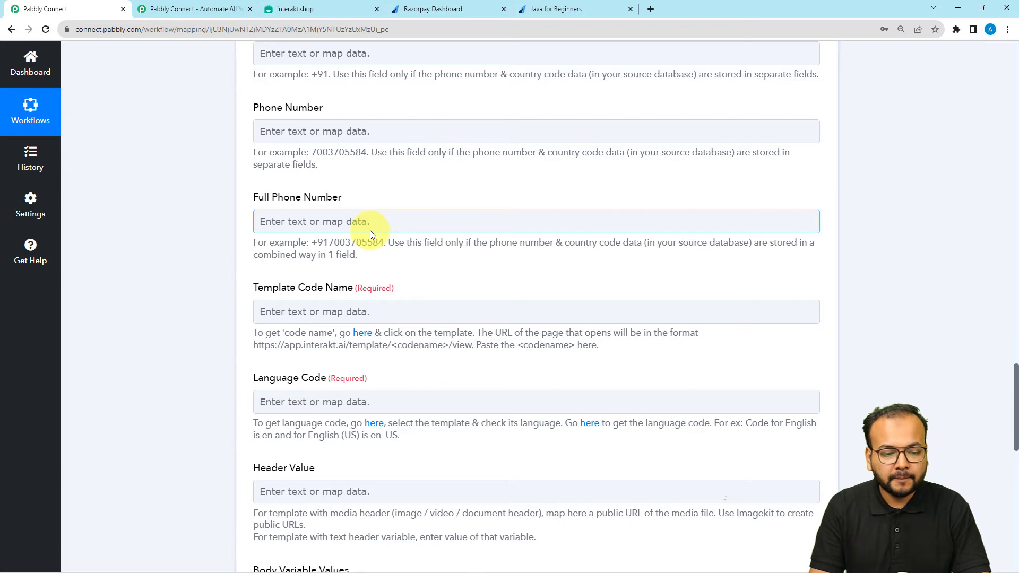
scroll(164, 190, "up", 20)
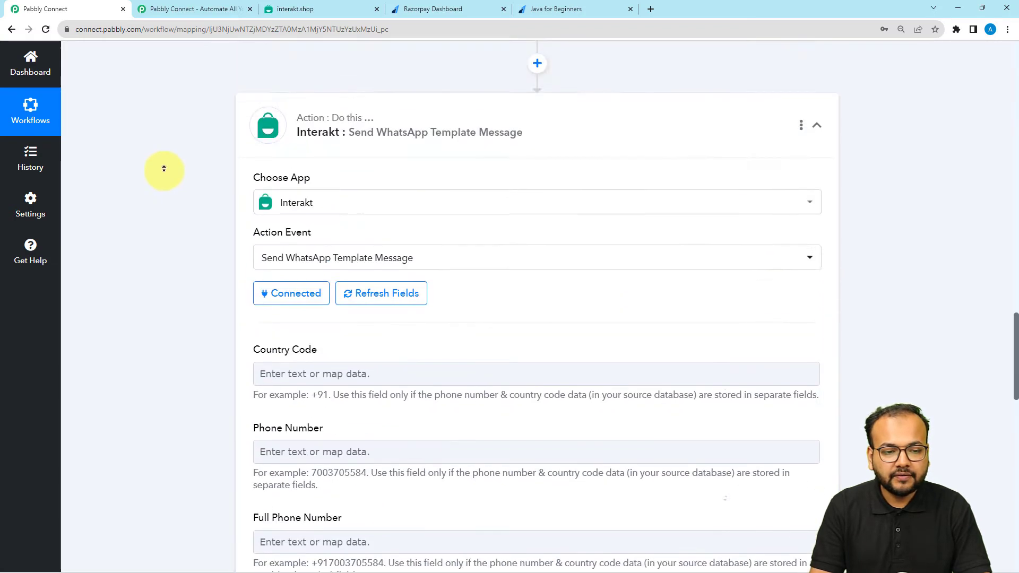
scroll(164, 168, "up", 1)
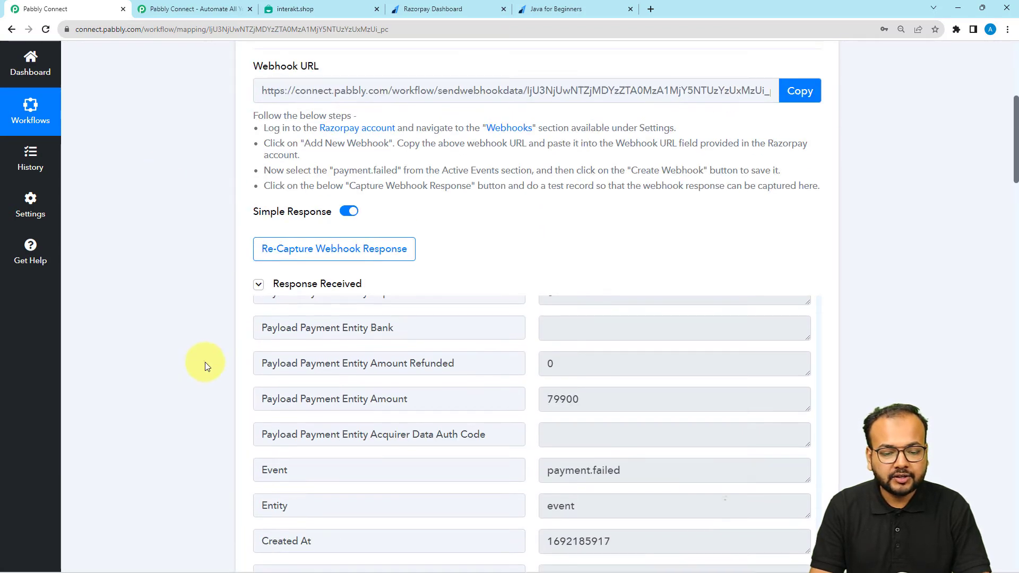
scroll(334, 391, "down", 1)
scroll(352, 342, "down", 5)
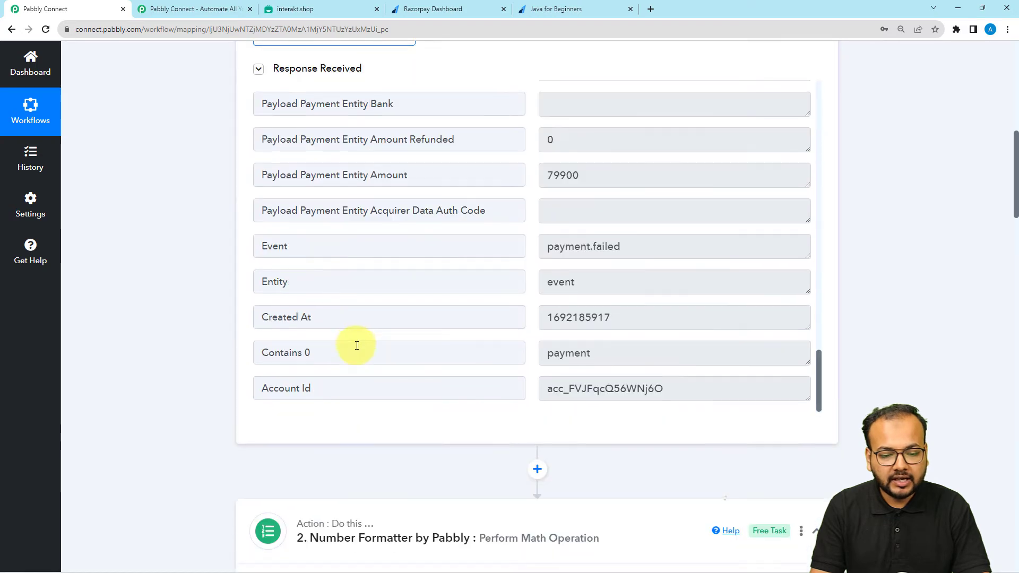
scroll(356, 344, "up", 5)
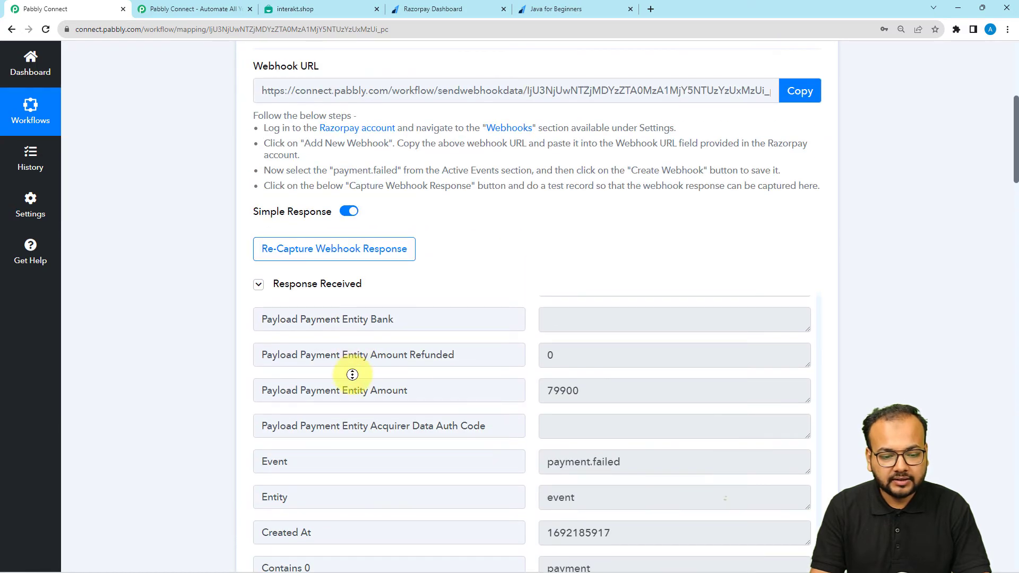
scroll(485, 360, "down", 5)
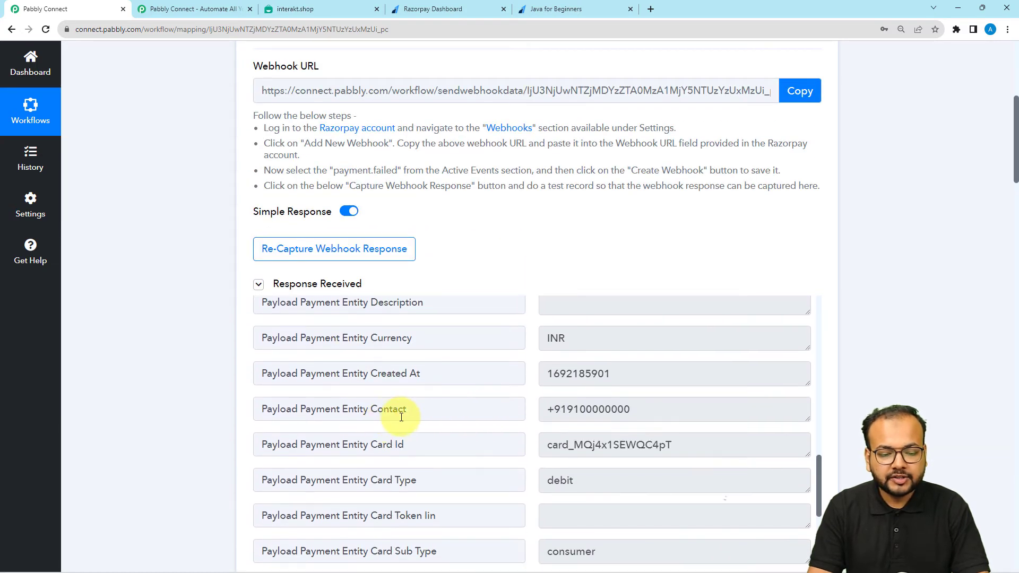
left_click_drag(407, 416, 378, 414)
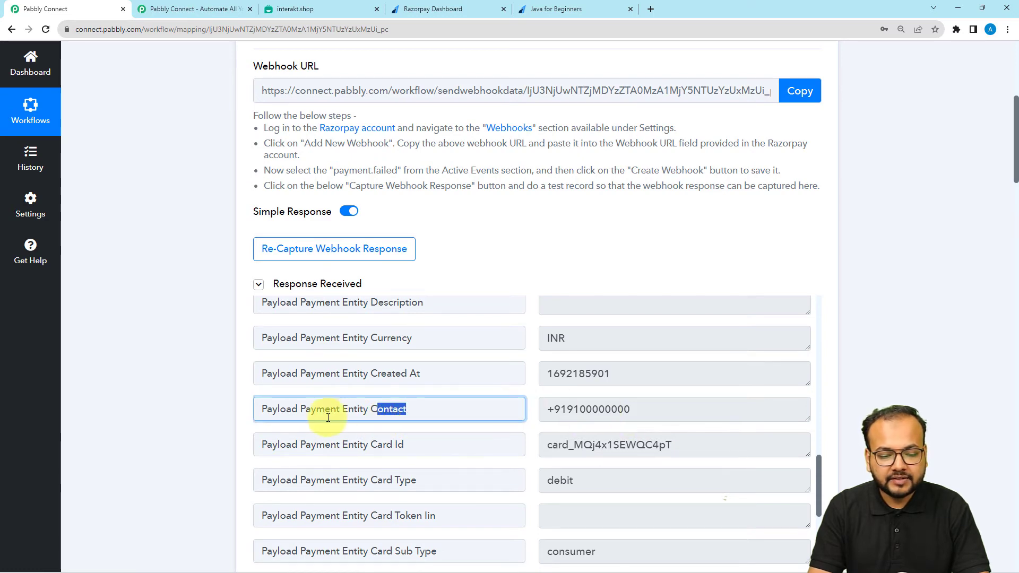
scroll(150, 388, "down", 15)
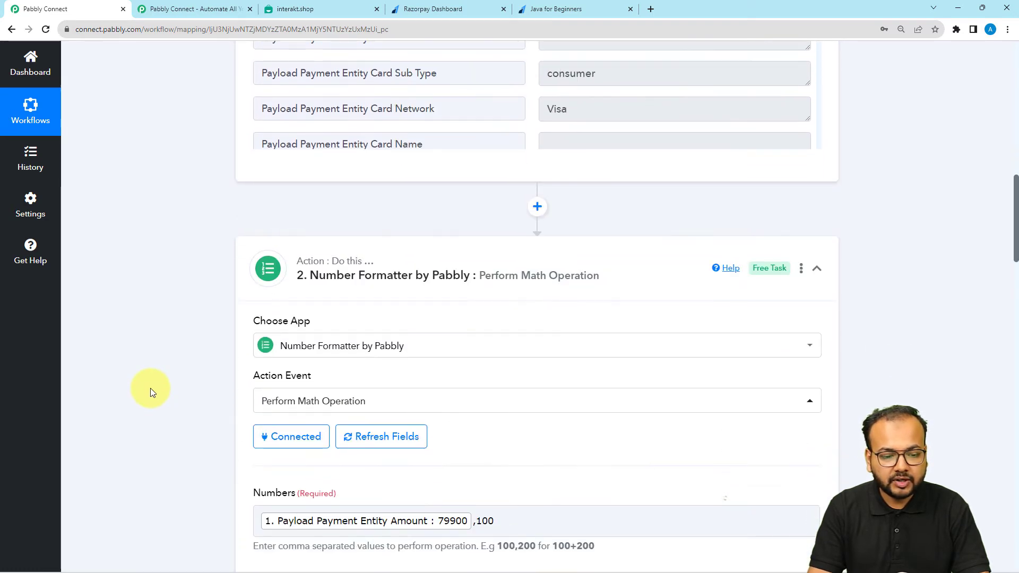
scroll(151, 388, "down", 10)
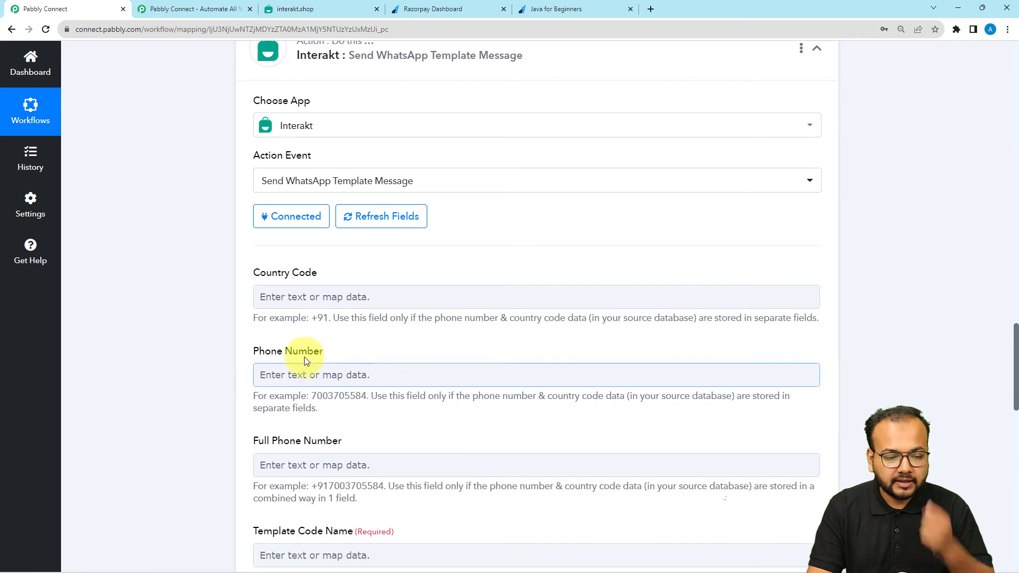
scroll(305, 359, "down", 2)
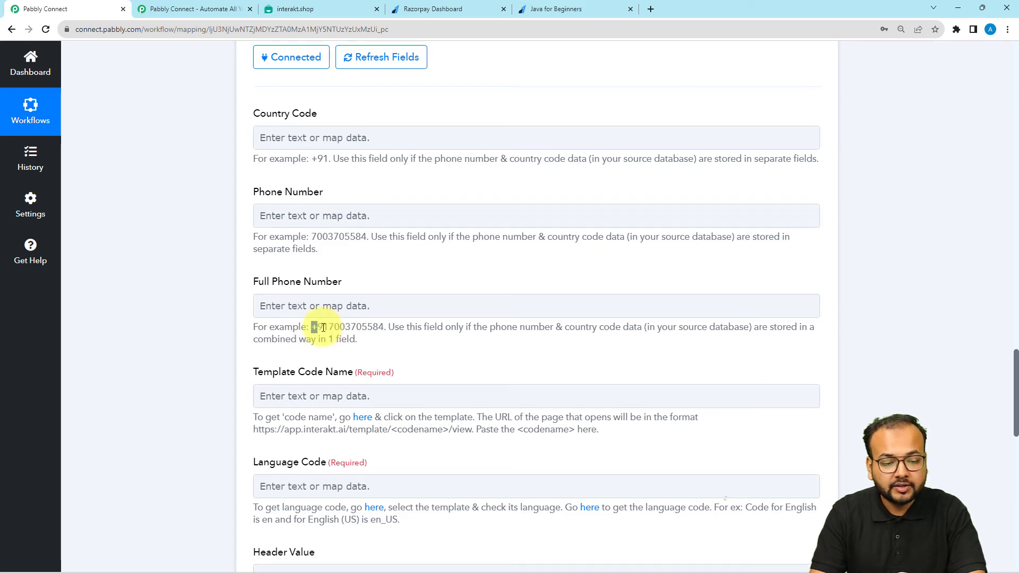
Map Razorpay: Payment Failed's Payload Payment Entity Contact into Full Phone Number
left_click(325, 306)
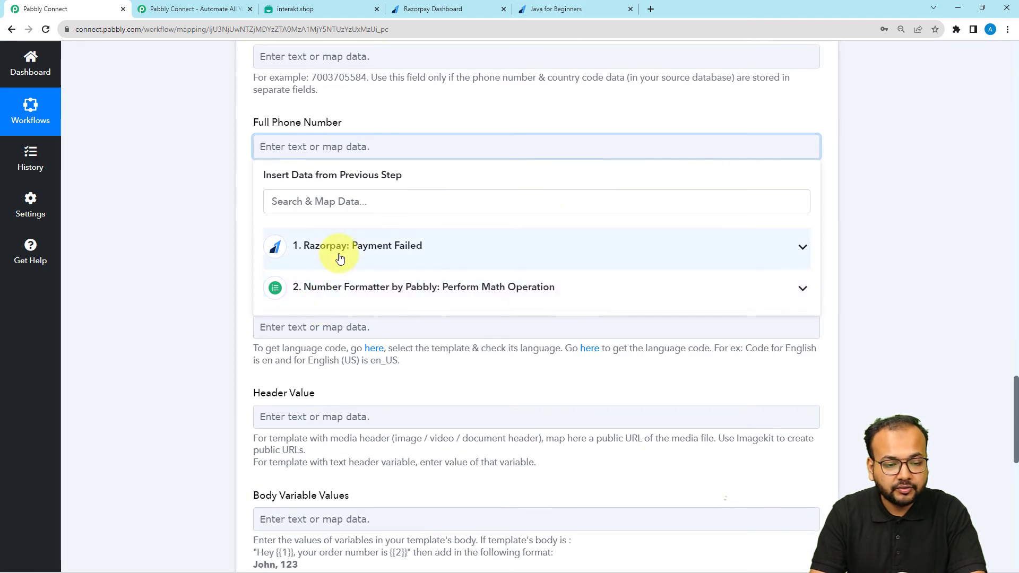
left_click(340, 258)
scroll(371, 408, "down", 5)
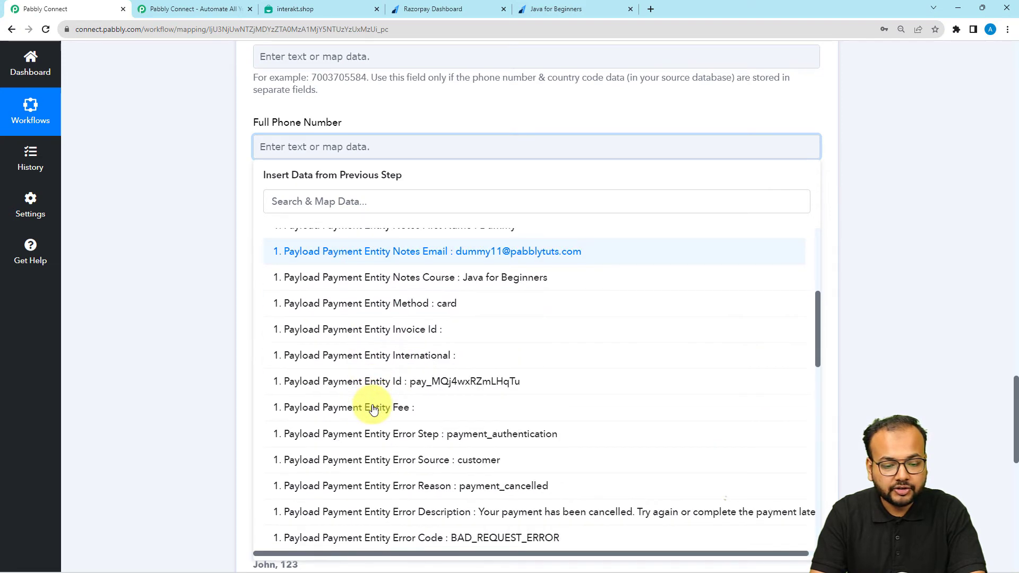
scroll(373, 408, "down", 4)
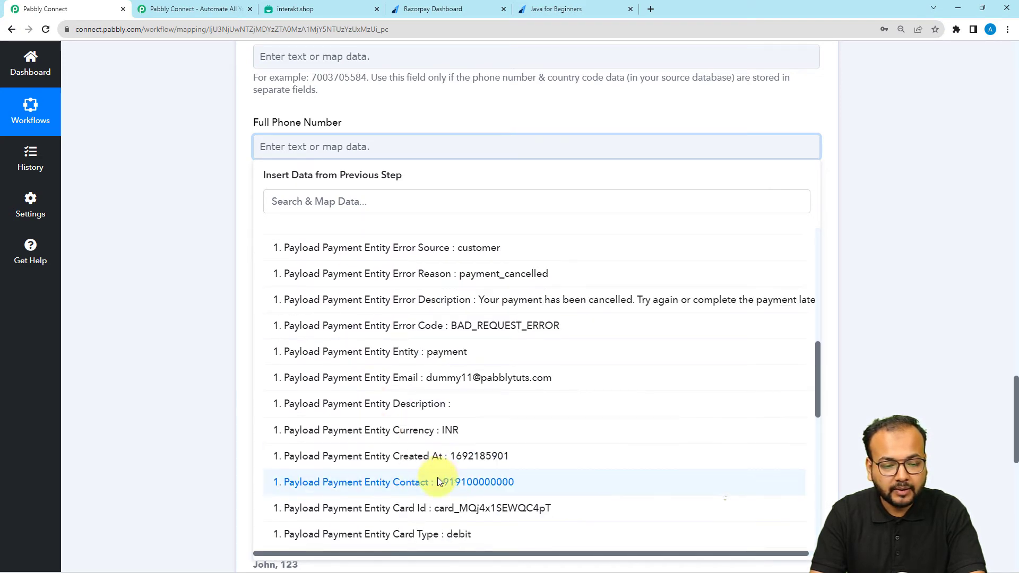
left_click(437, 482)
left_click(201, 288)
scroll(386, 127, "down", 2)
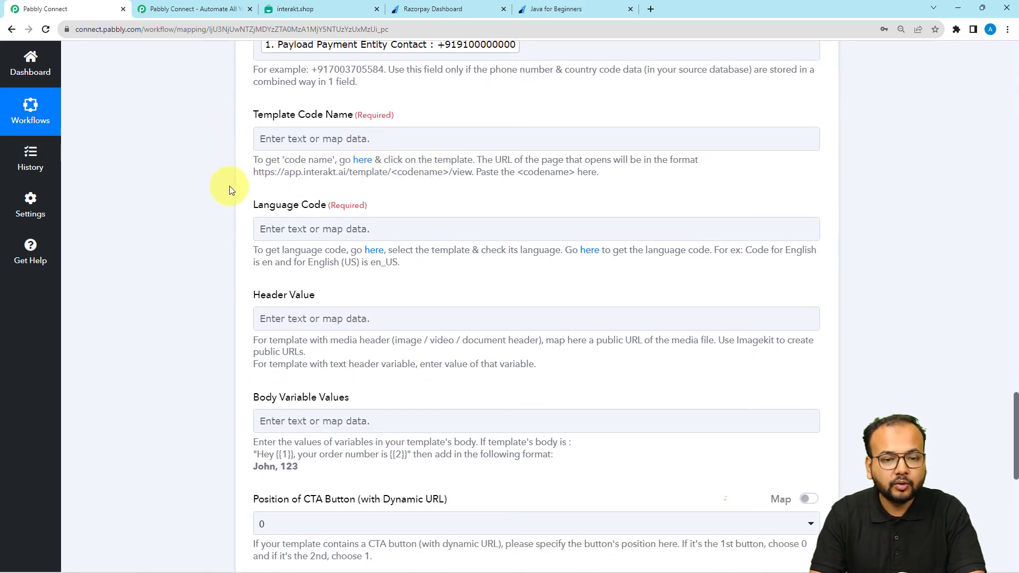
scroll(229, 187, "down", 1)
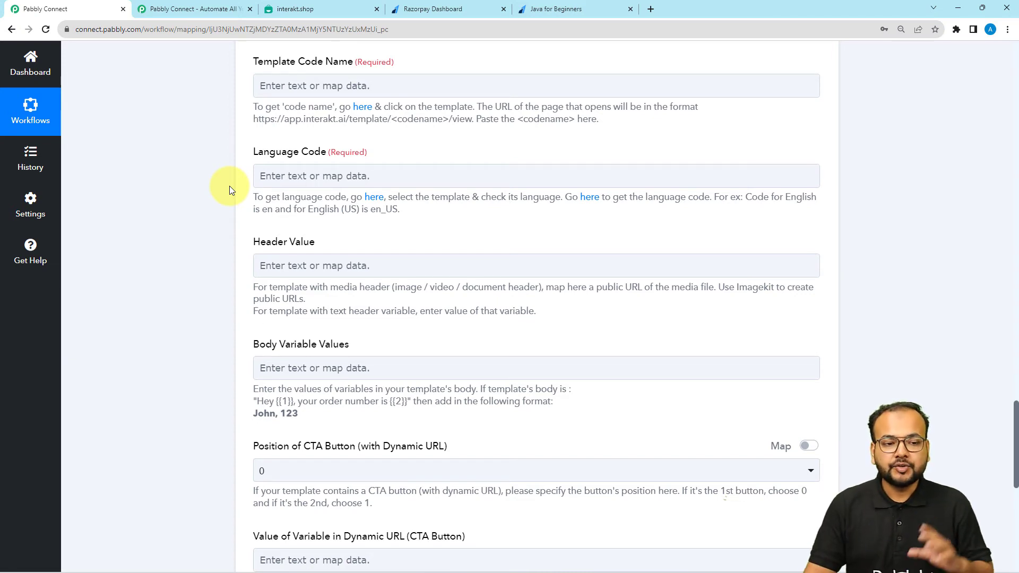
Open the Failed Payment Message template from Interakt's WhatsApp templates
left_click(282, 8)
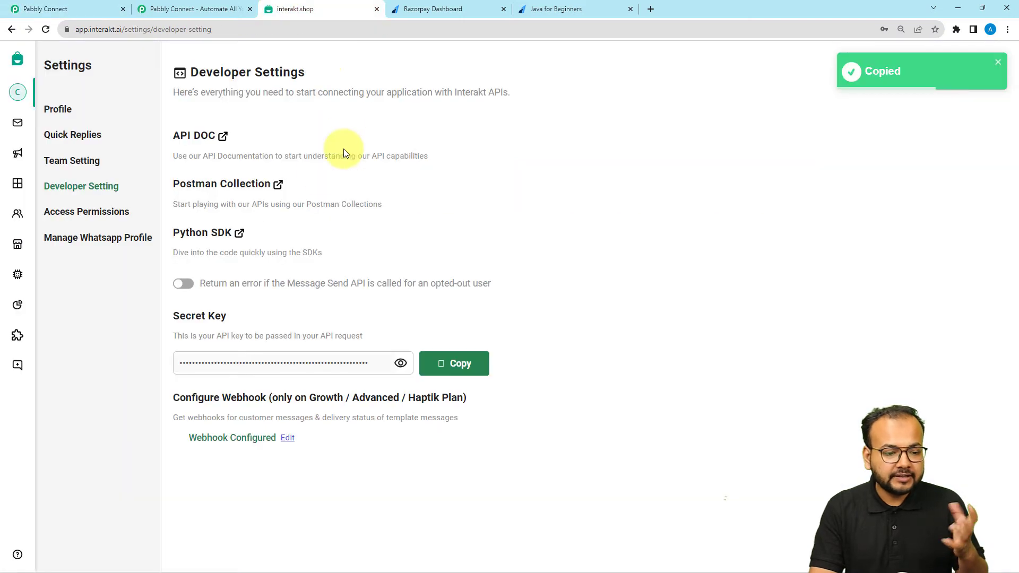
mouse_move(23, 152)
left_click(36, 182)
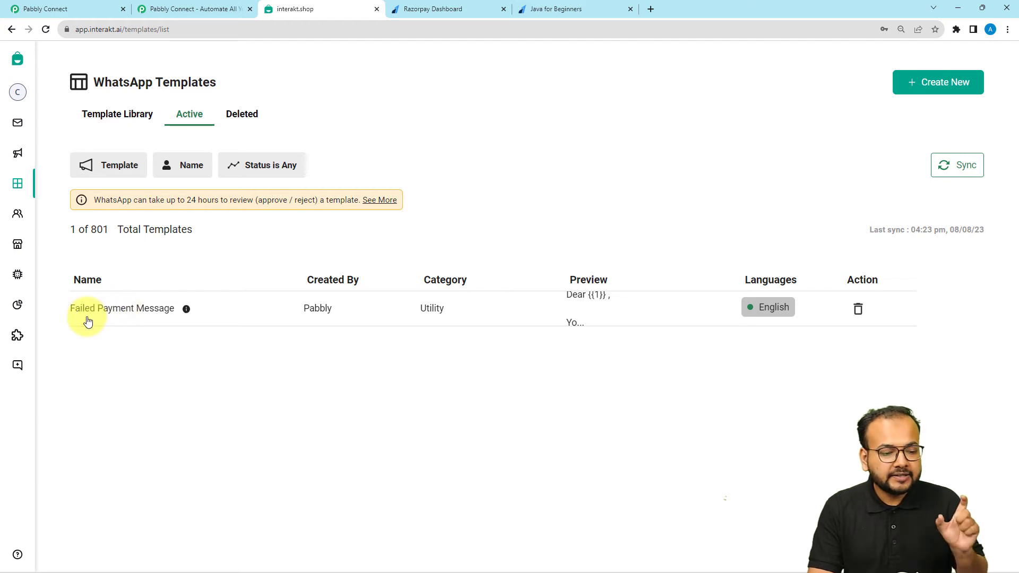
left_click(143, 315)
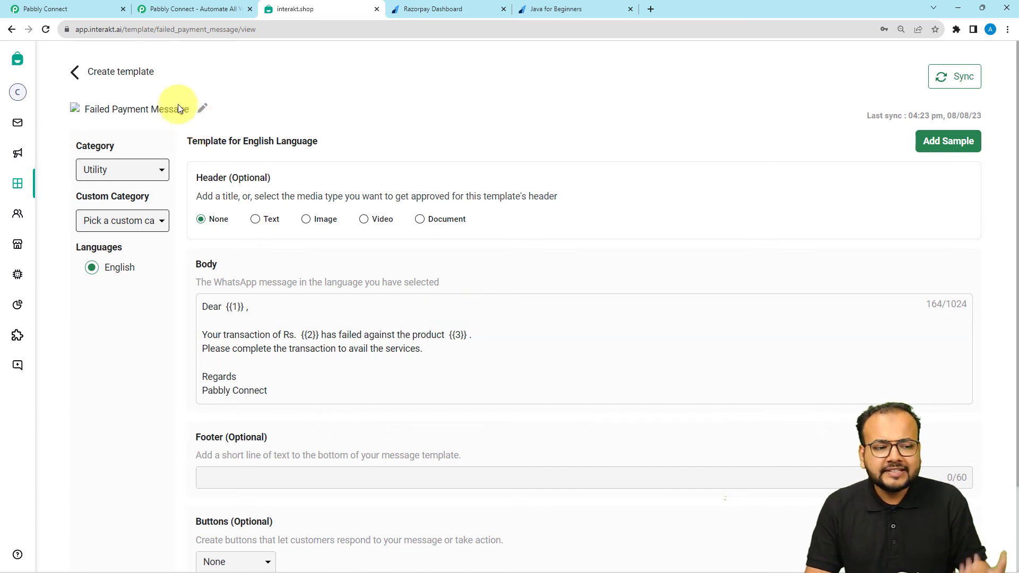
mouse_move(11, 120)
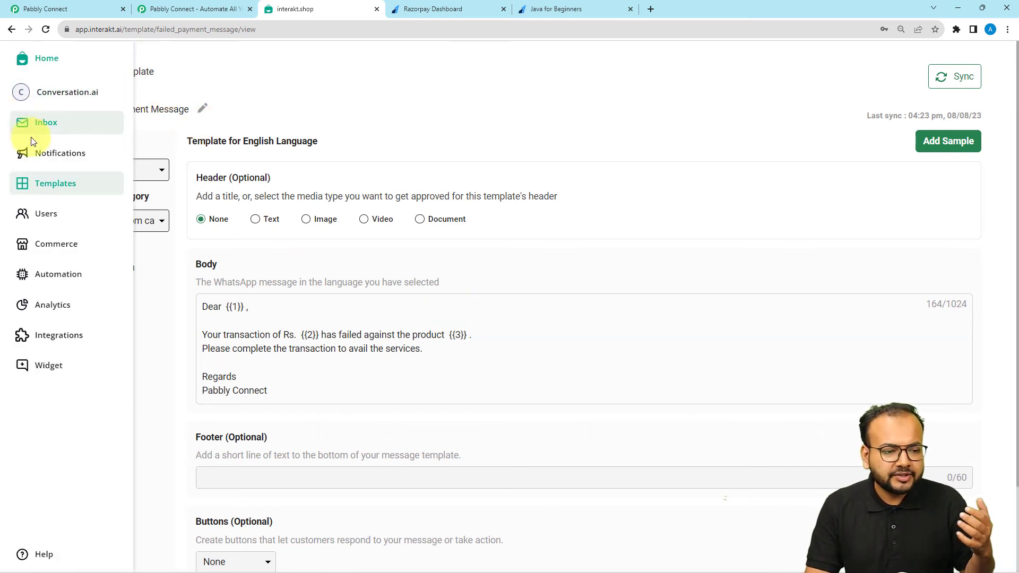
left_click(79, 191)
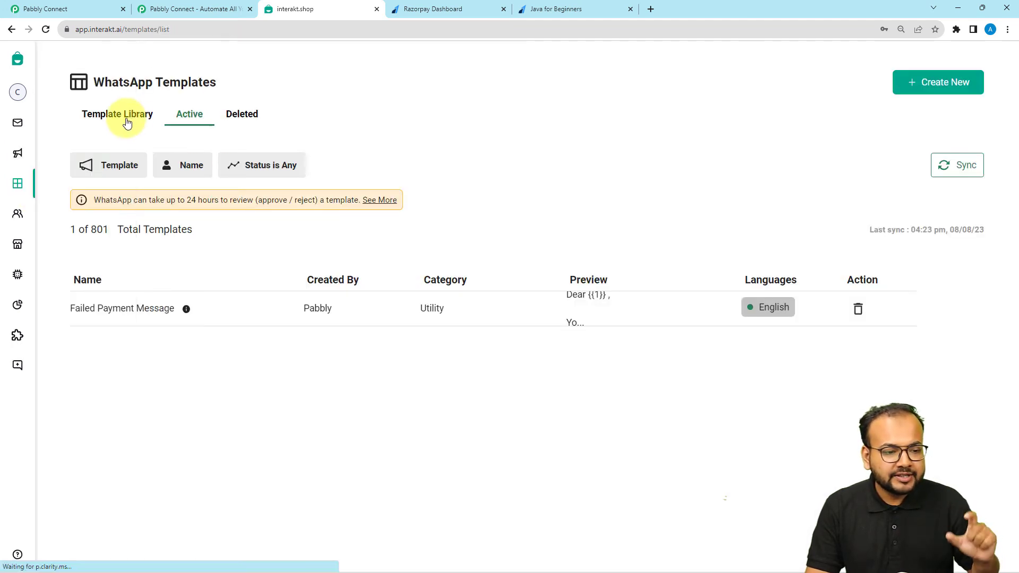
Browse the template library and the Active templates list, then return to the Pabbly form
left_click(128, 121)
mouse_move(295, 209)
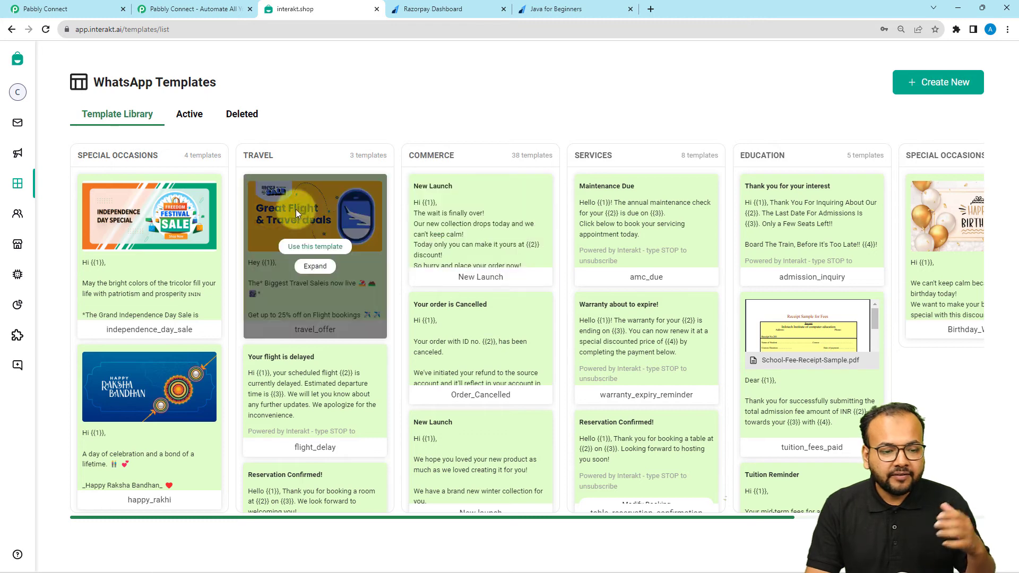
scroll(641, 271, "down", 2)
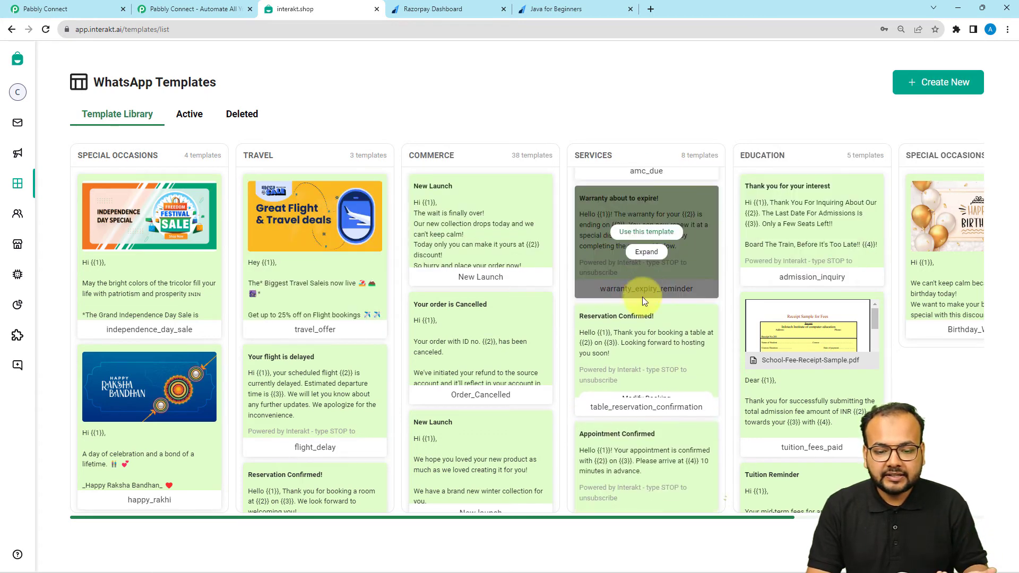
scroll(642, 300, "down", 3)
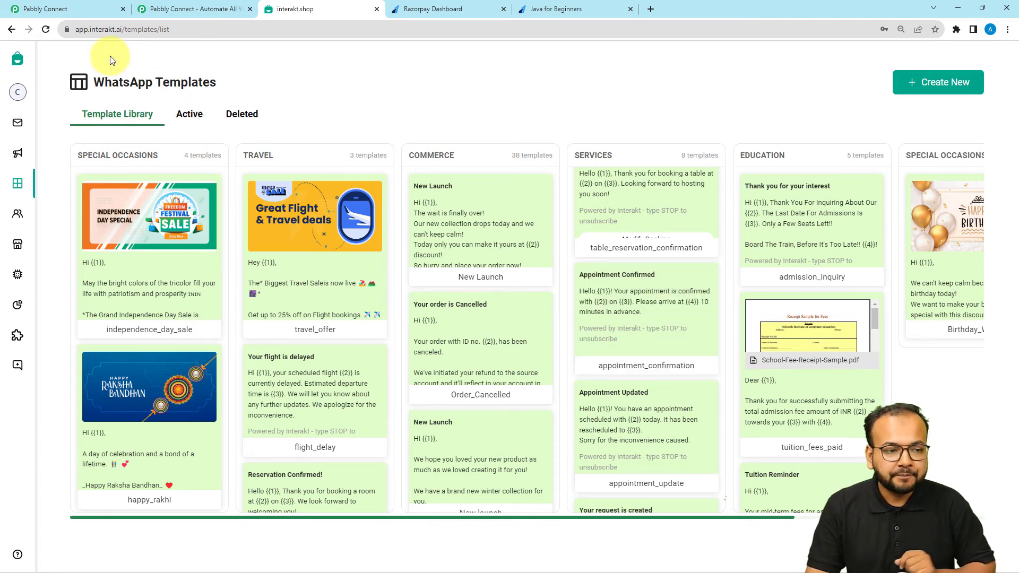
left_click(186, 121)
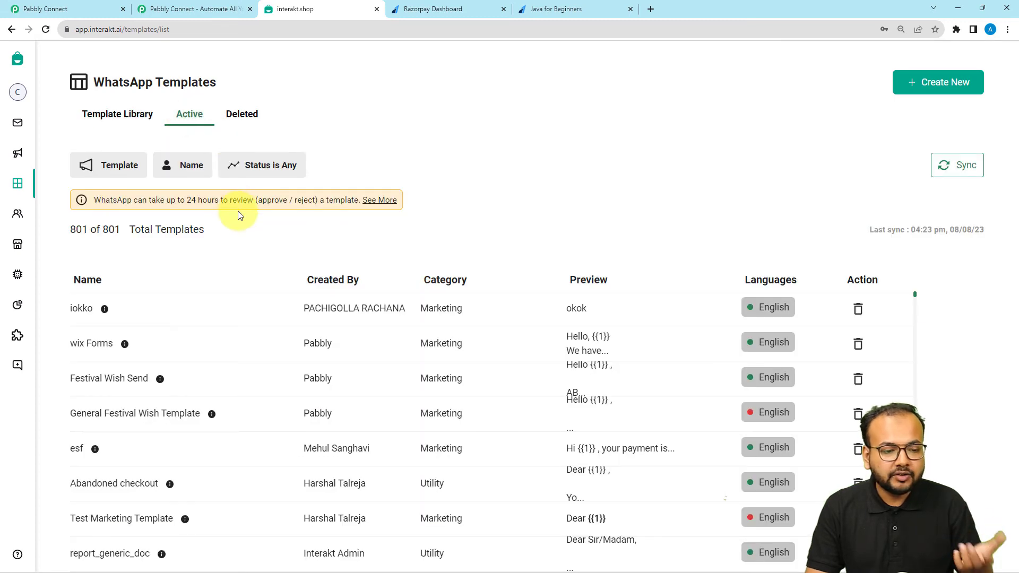
scroll(238, 214, "down", 1)
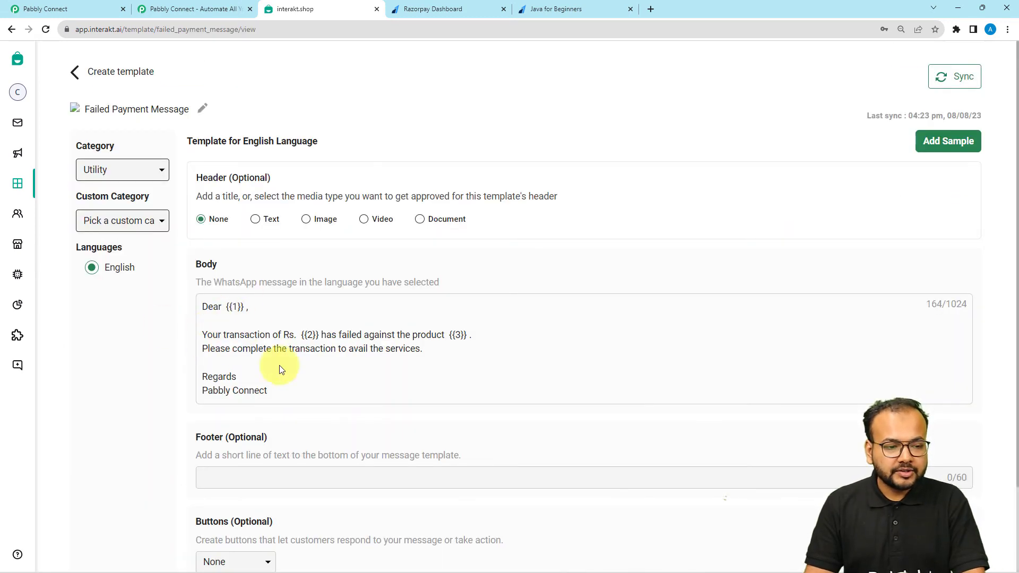
left_click(42, 9)
left_click(274, 86)
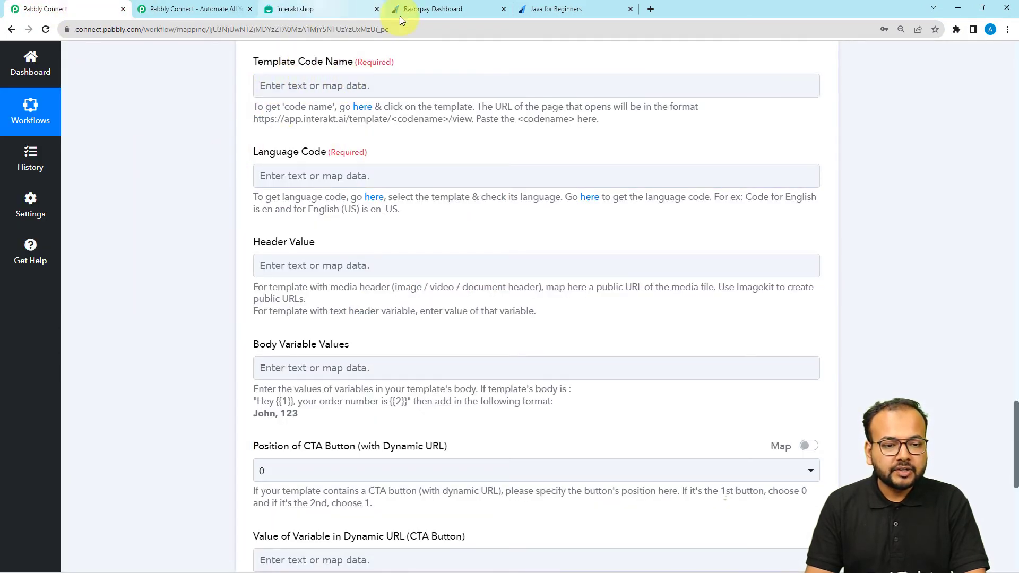
Copy failed_payment_message from the template page's address into Template Code Name
left_click(294, 10)
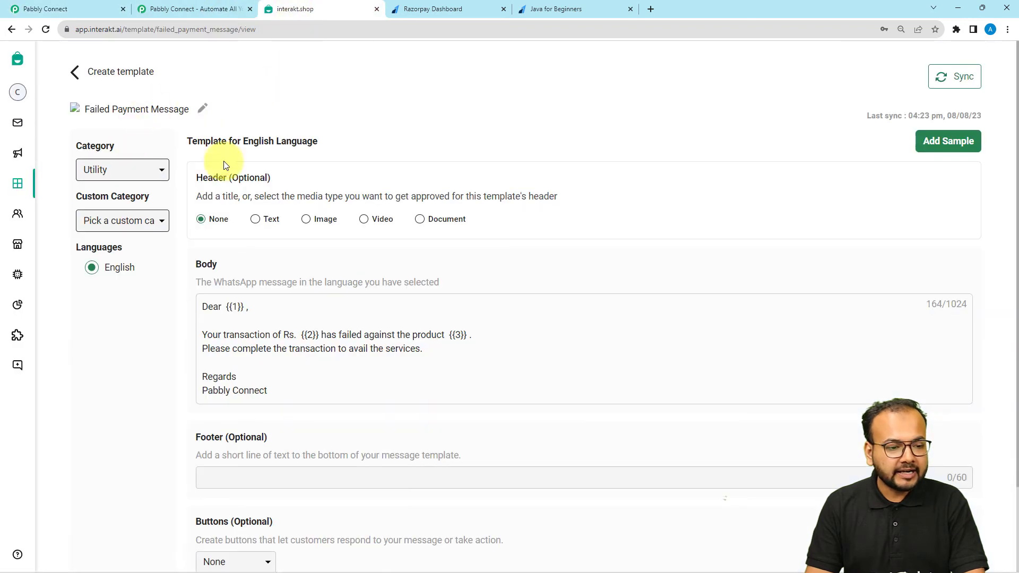
left_click(186, 31)
double_click(186, 31)
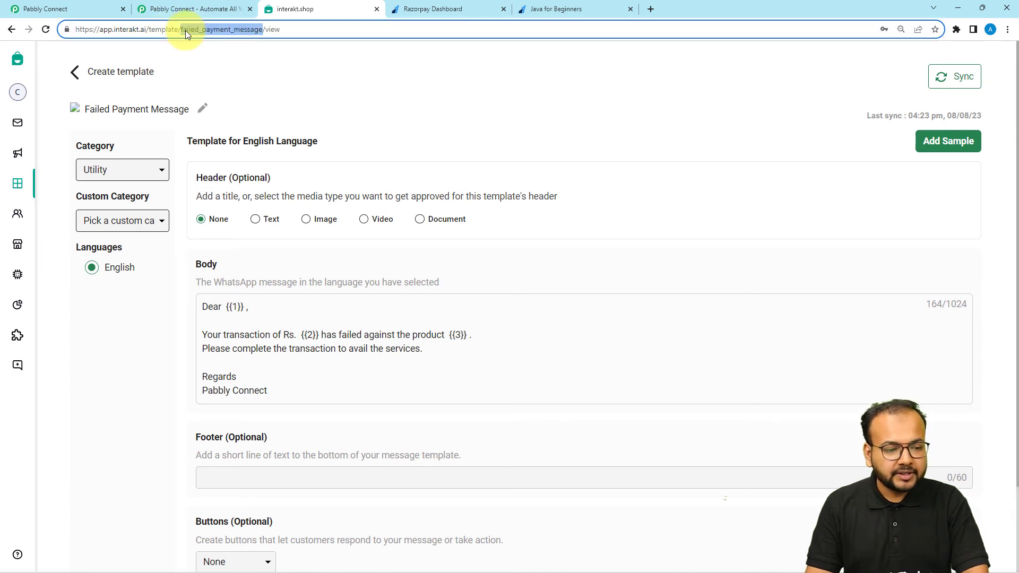
left_click(104, 8)
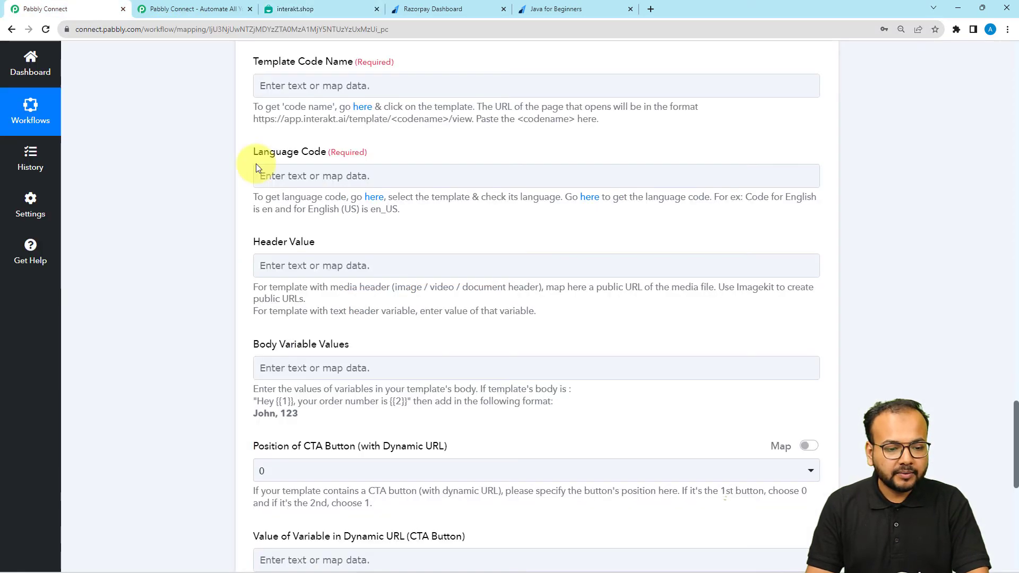
left_click(290, 85)
key("ctrl+v")
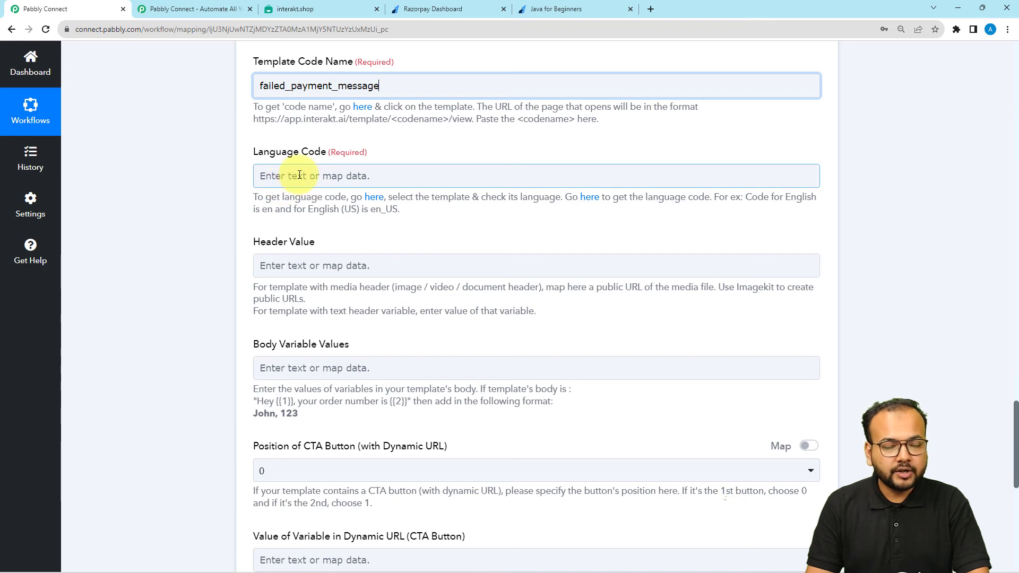
left_click(290, 11)
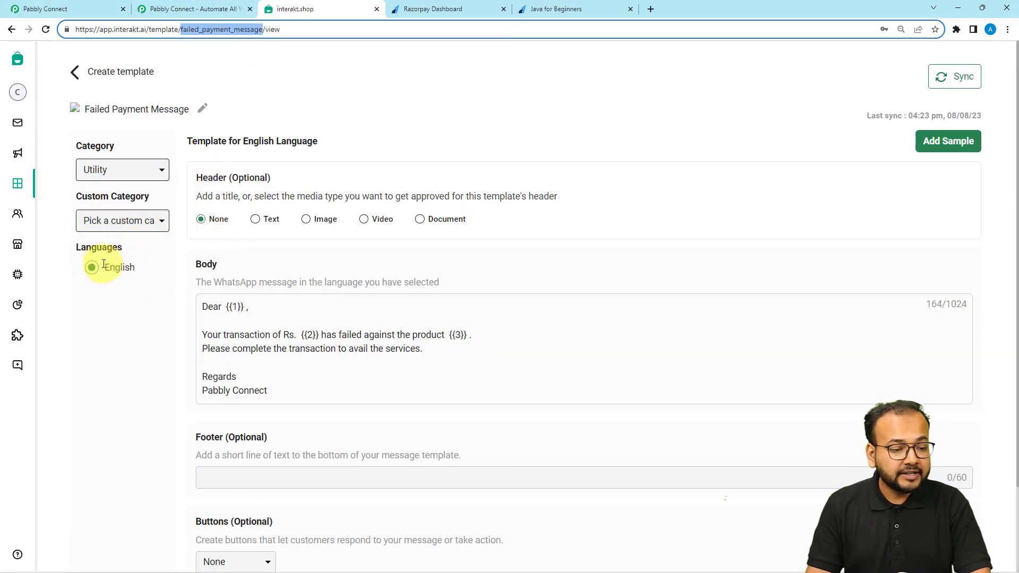
Enter en as the Language Code, checking it against the en_US example
left_click(98, 6)
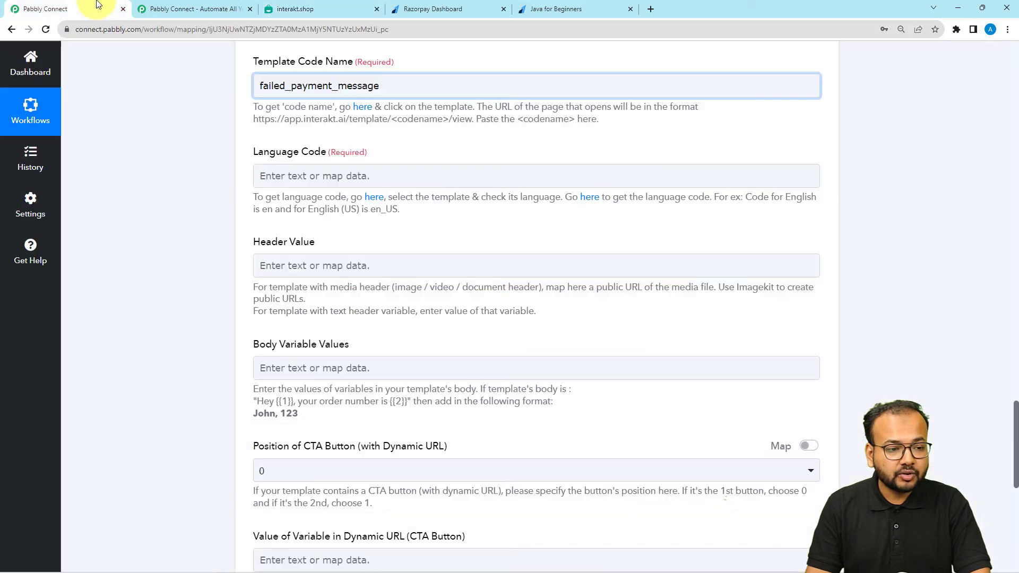
left_click(270, 181)
type("en")
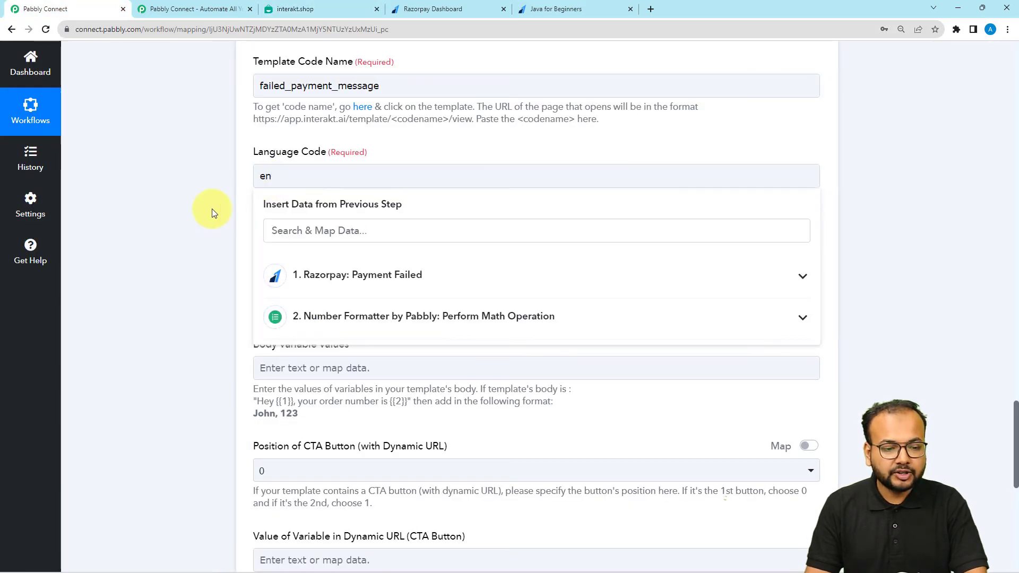
left_click(212, 212)
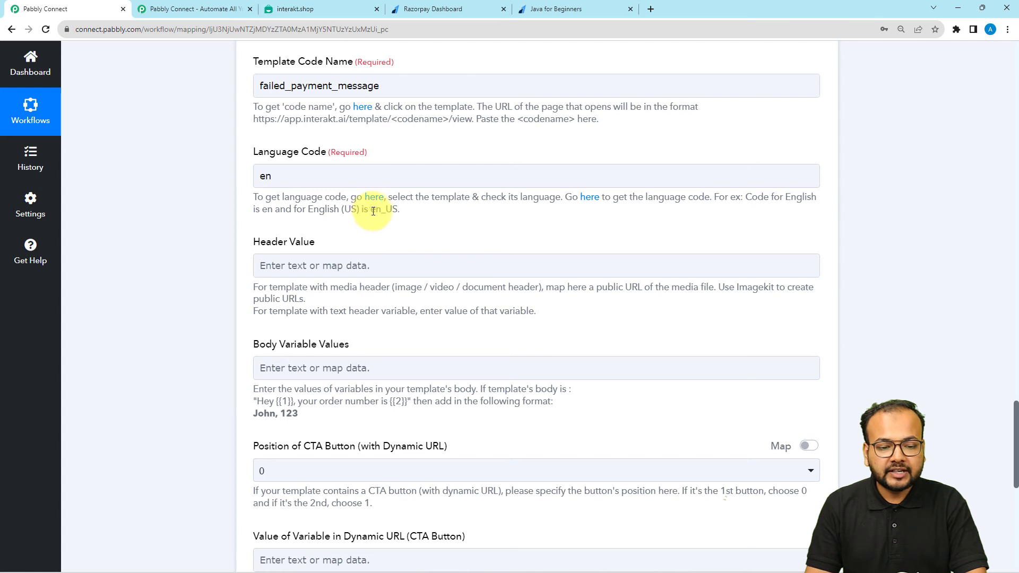
left_click_drag(374, 209, 397, 210)
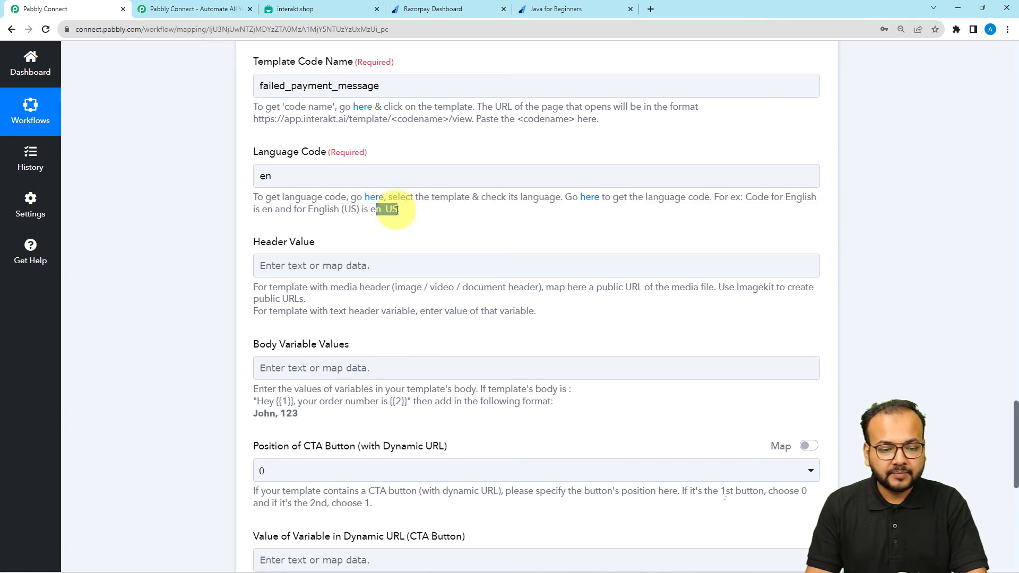
scroll(382, 272, "down", 2)
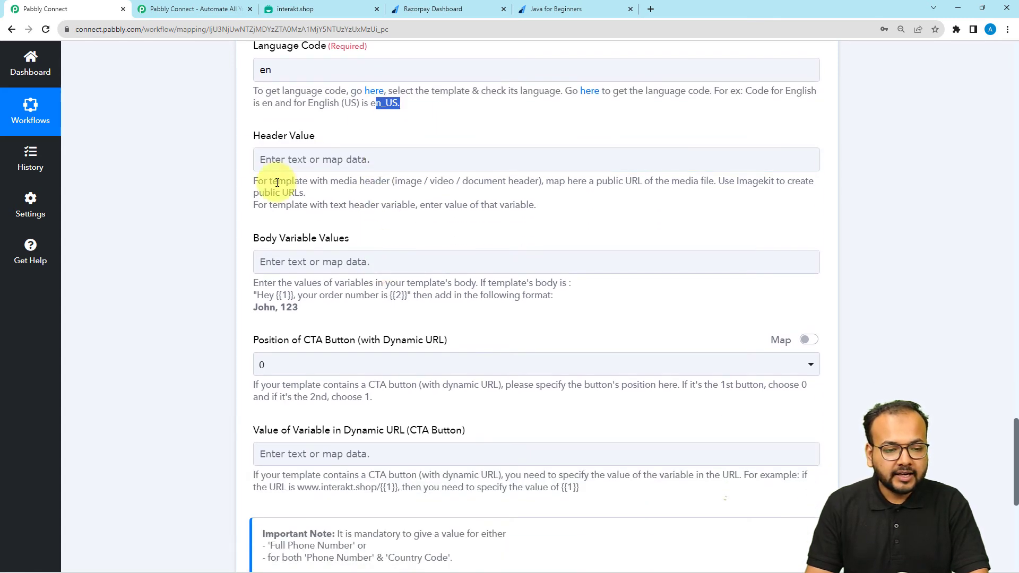
left_click(296, 7)
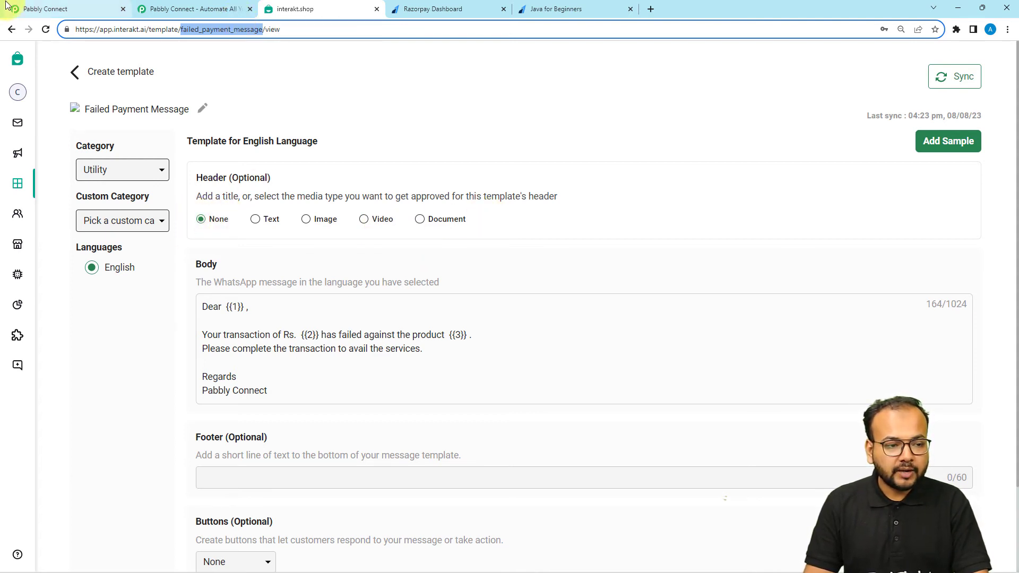
left_click(28, 9)
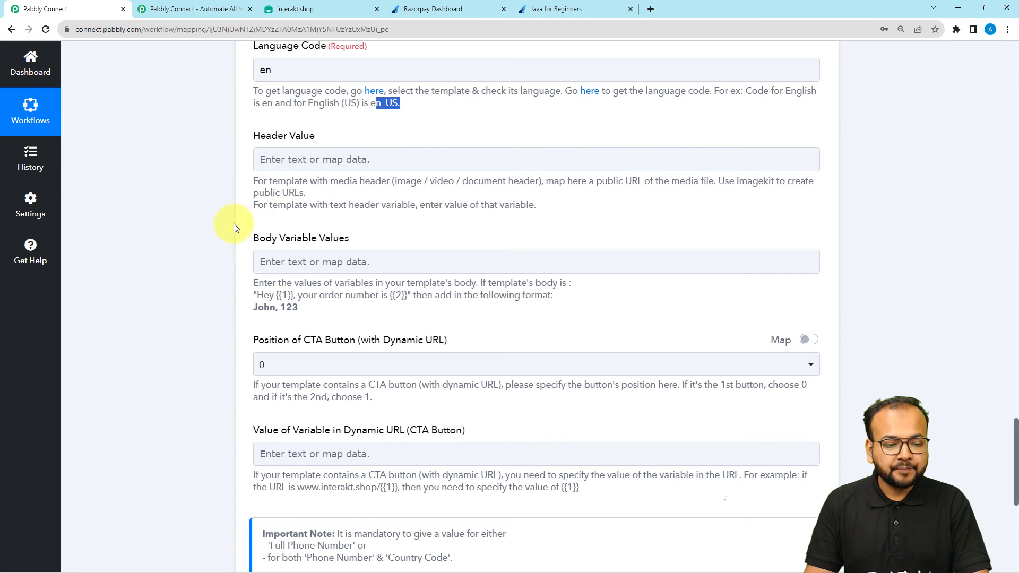
scroll(232, 225, "down", 1)
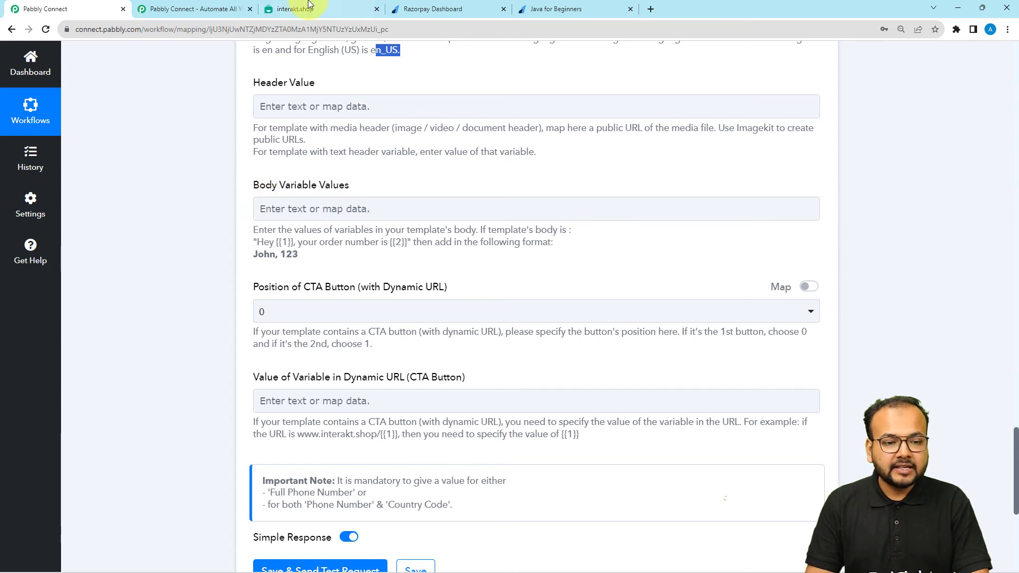
left_click(212, 9)
Review the template body's {{1}} name, {{2}} amount and {{3}} product placeholders
left_click(319, 9)
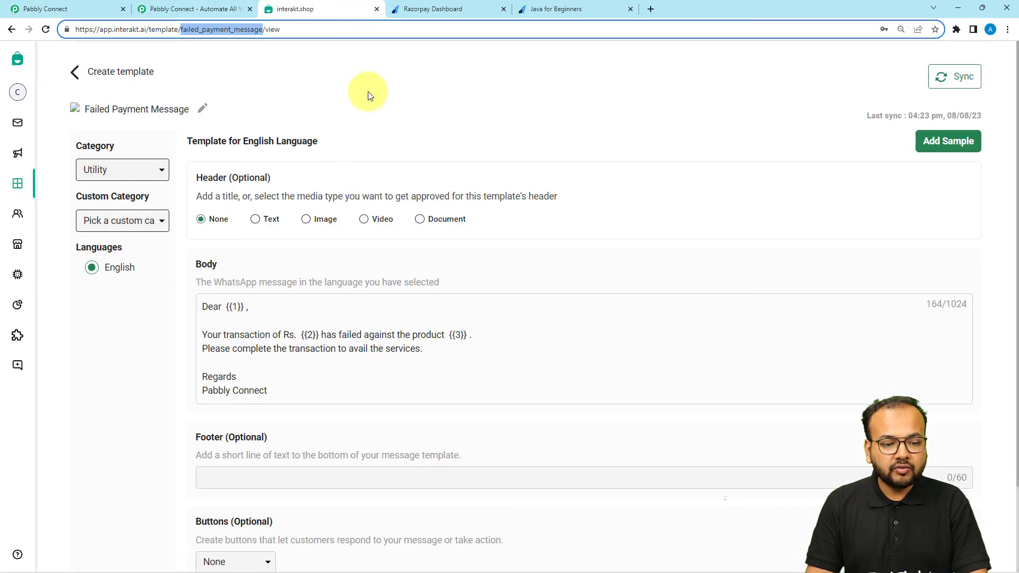
double_click(235, 306)
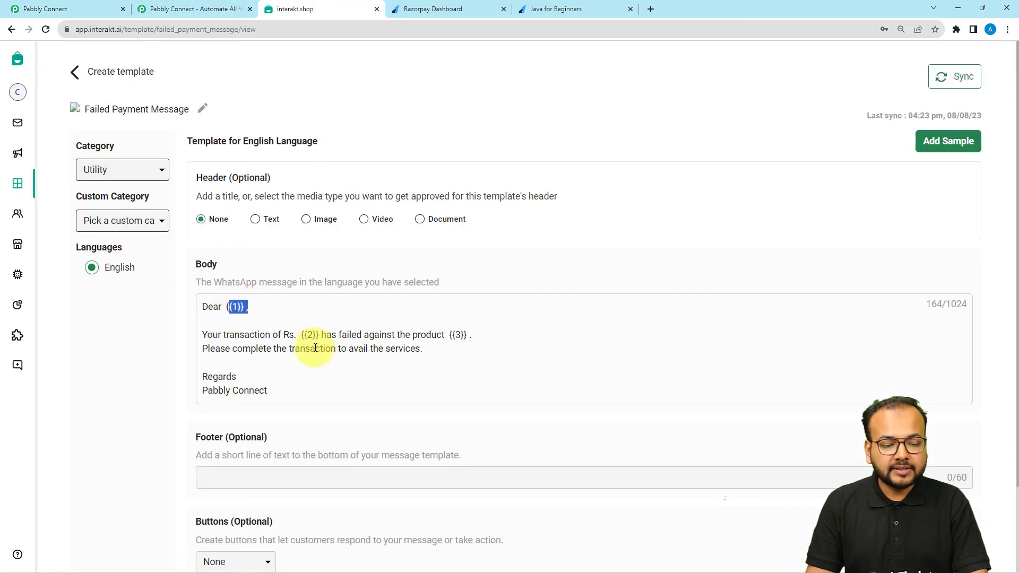
double_click(310, 335)
double_click(458, 335)
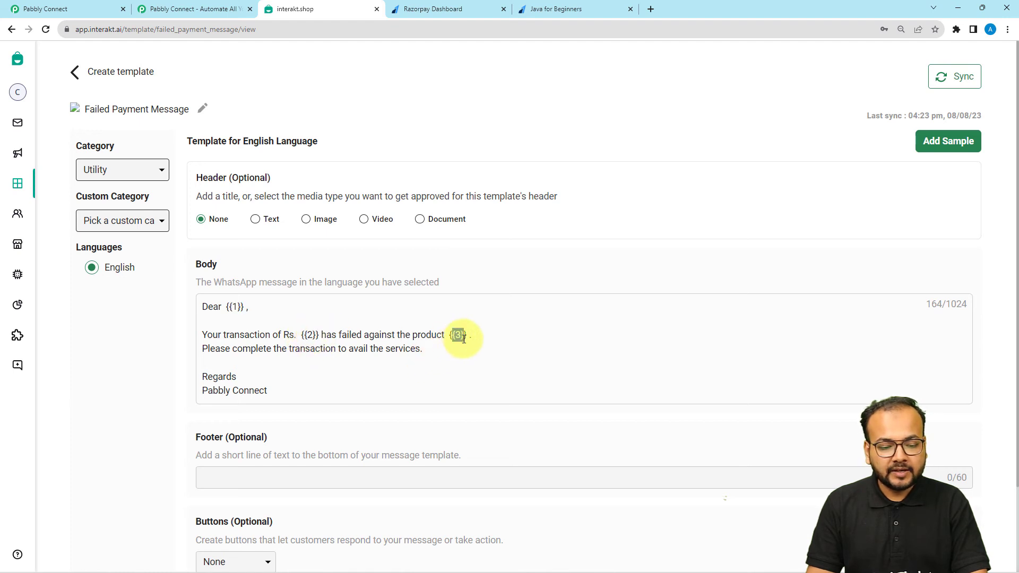
double_click(228, 308)
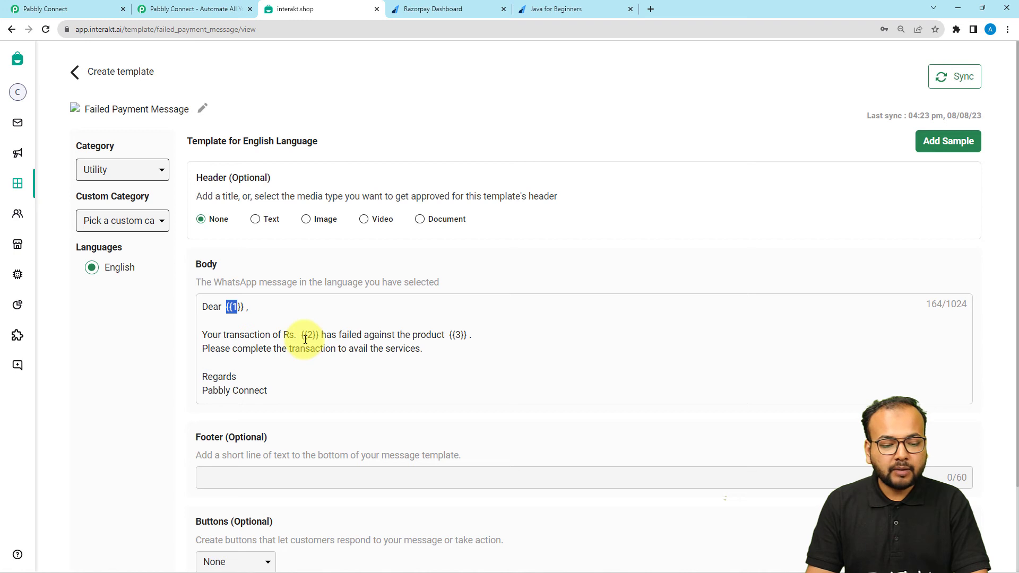
double_click(306, 335)
double_click(454, 335)
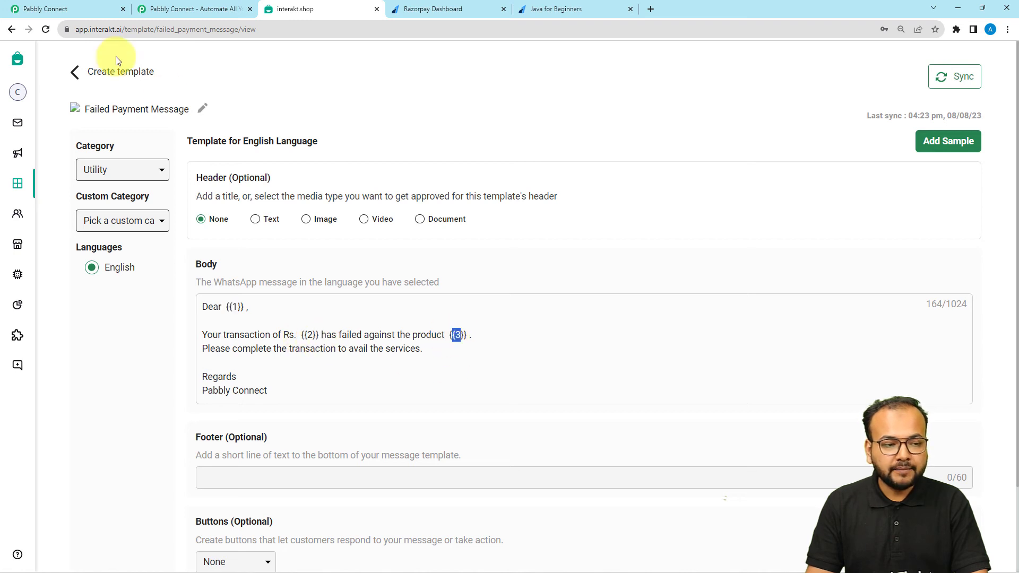
left_click(45, 9)
left_click(293, 210)
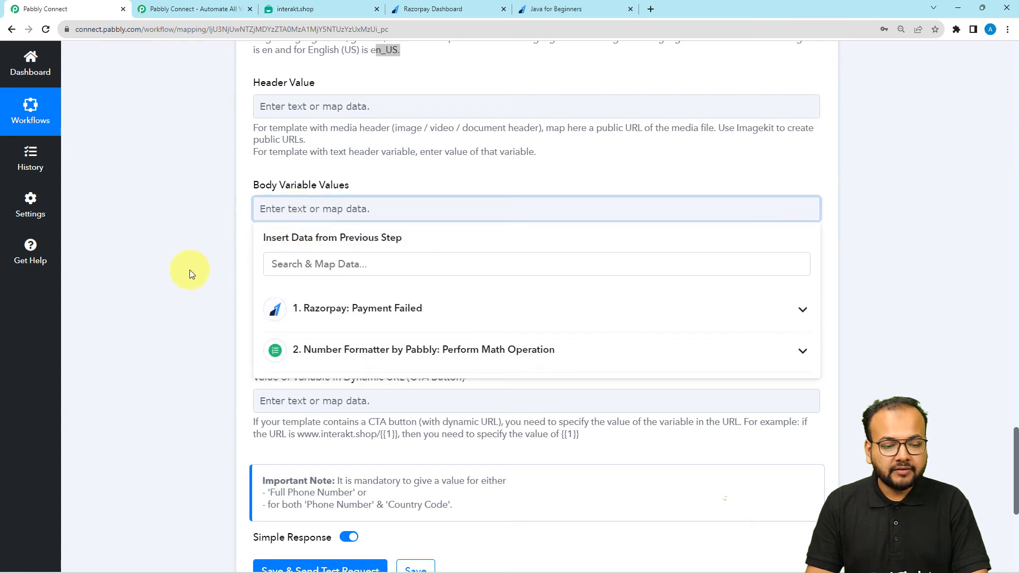
Insert the customer's first name as the first body variable
left_click(336, 322)
scroll(319, 449, "down", 3)
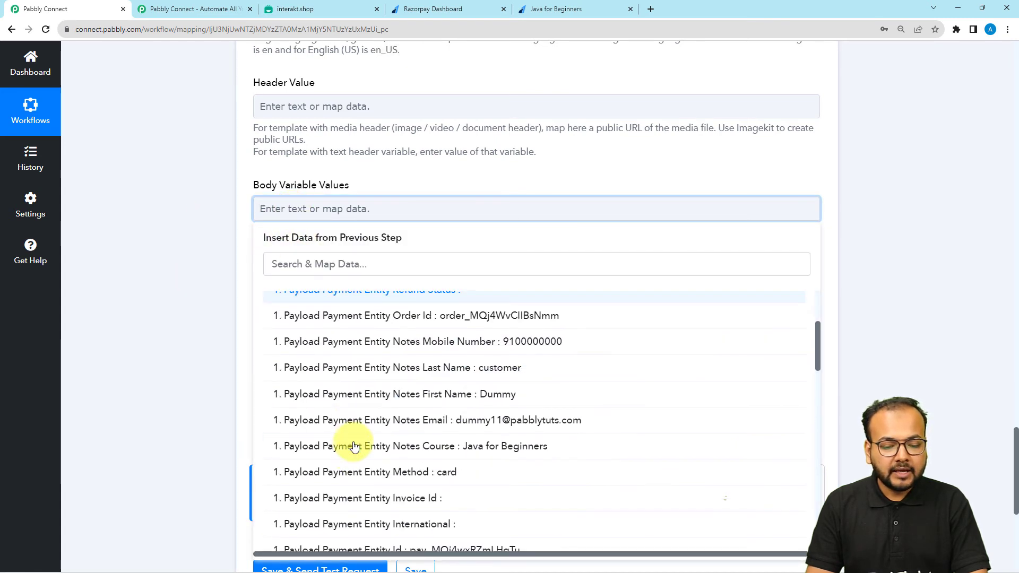
left_click(478, 392)
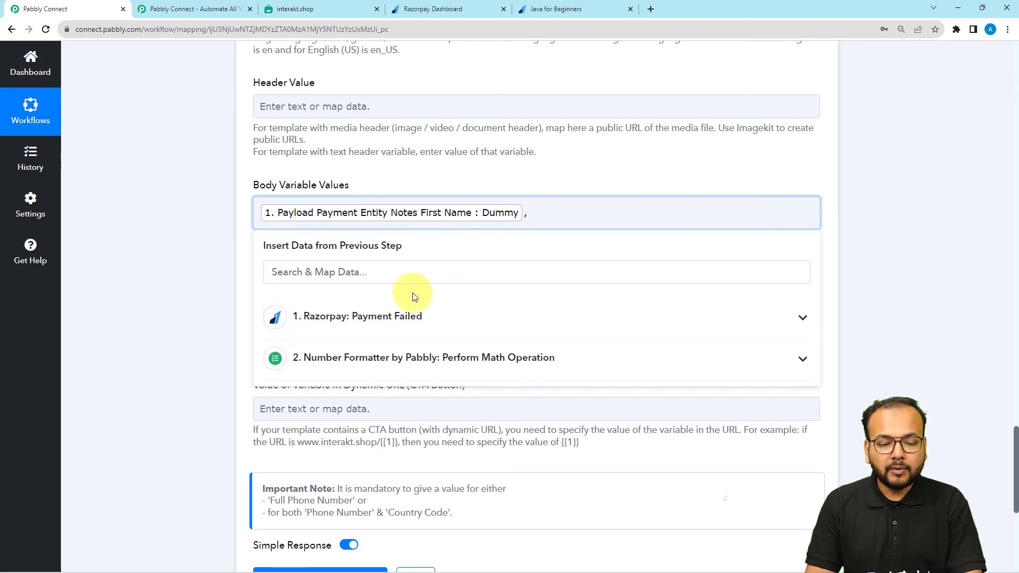
Add the Number Formatter Result (799) as the second body variable
left_click(386, 320)
scroll(345, 354, "down", 5)
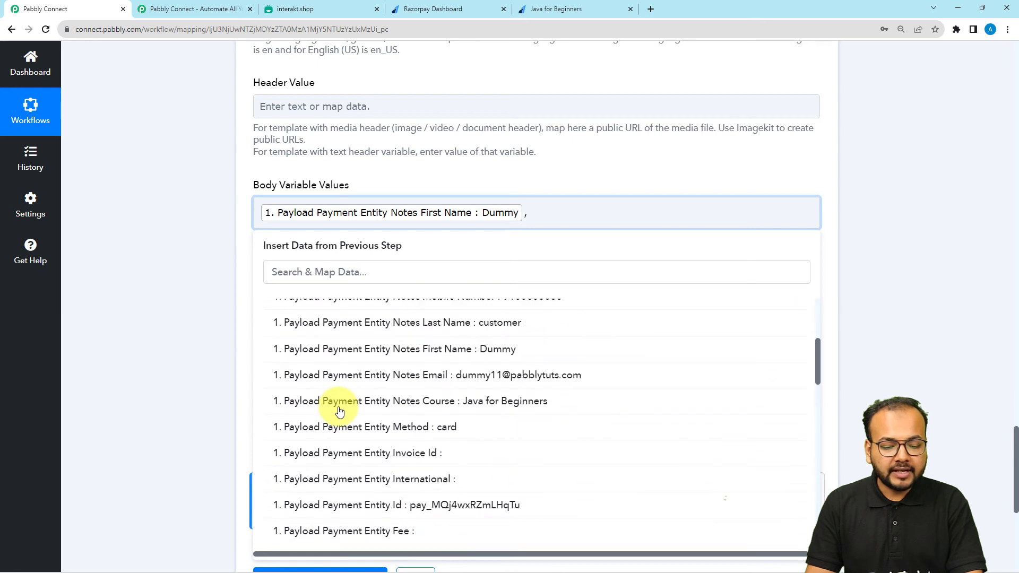
scroll(346, 354, "up", 5)
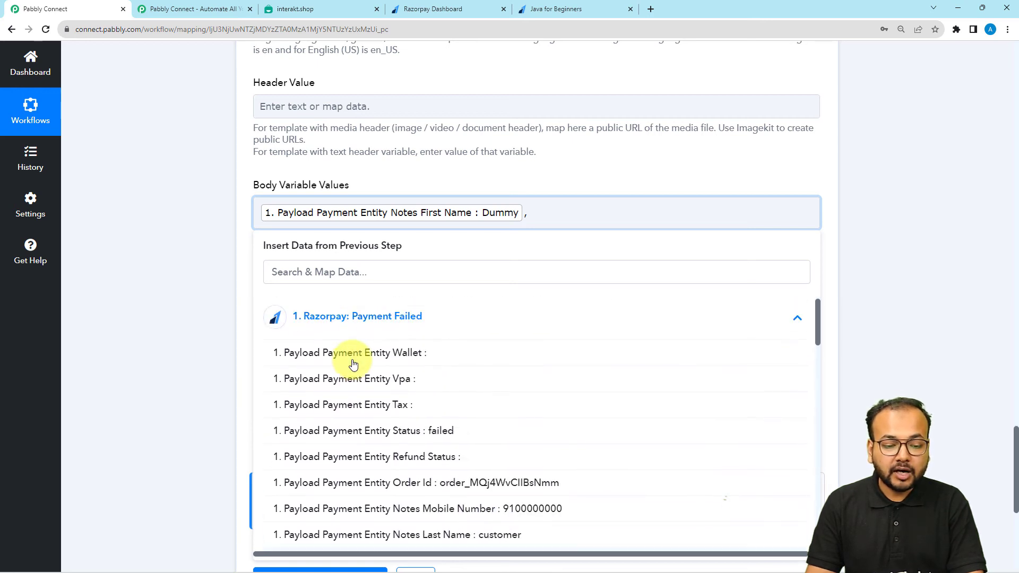
left_click(349, 319)
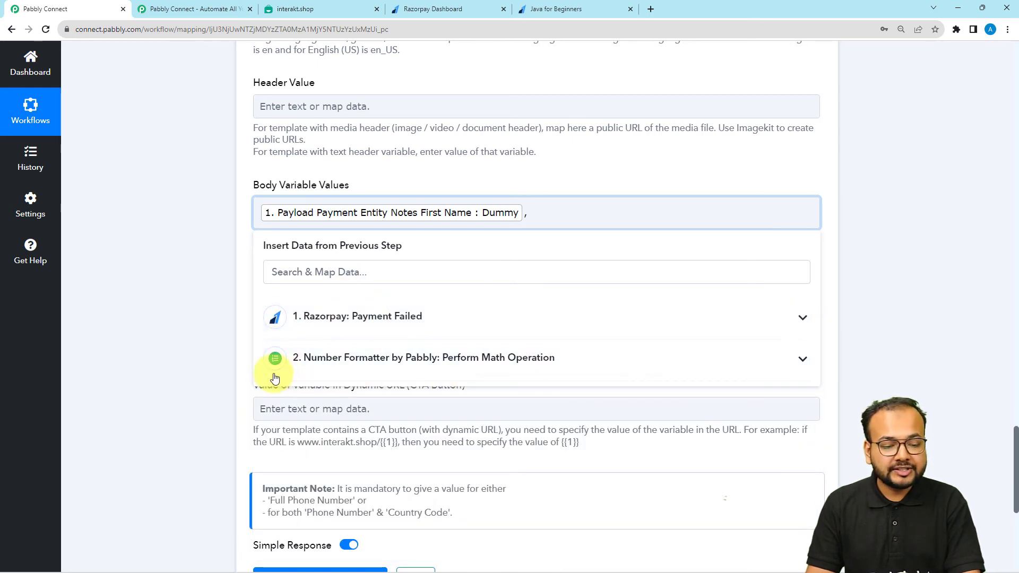
left_click(334, 371)
left_click(329, 418)
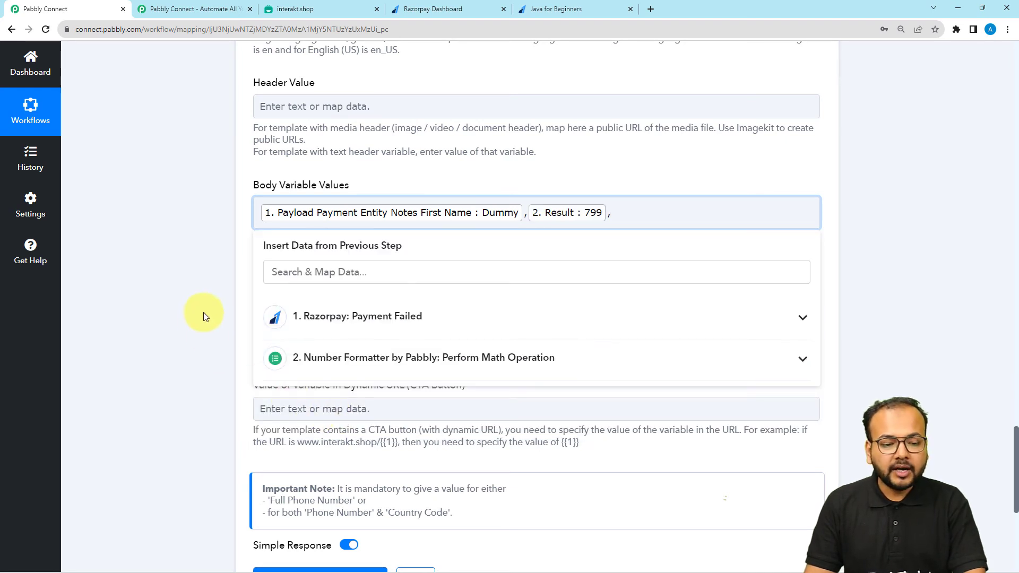
Map Payload Payment Entity Notes Course (Java for Beginners) as the third variable
left_click(321, 329)
scroll(396, 401, "down", 2)
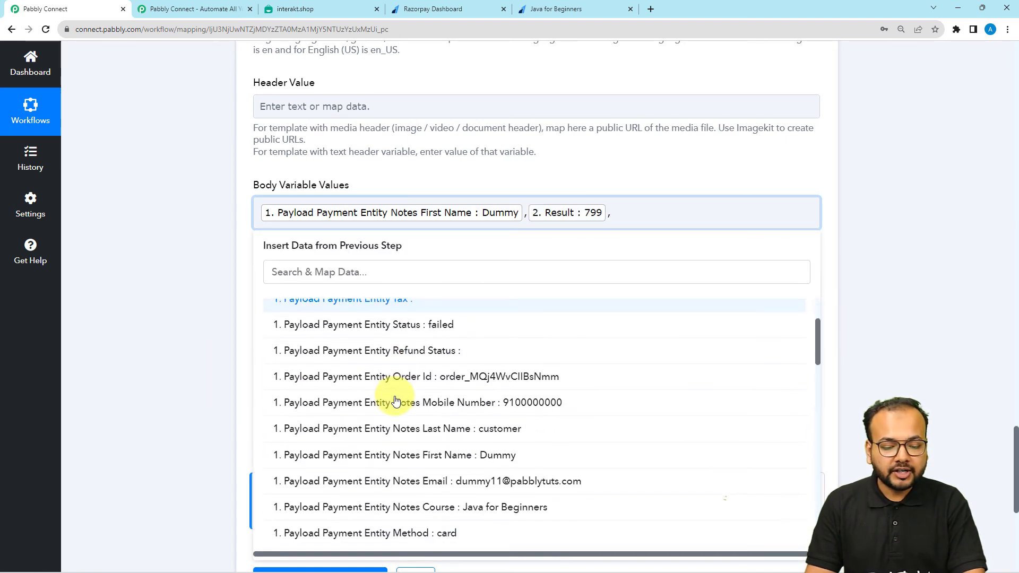
scroll(395, 401, "down", 3)
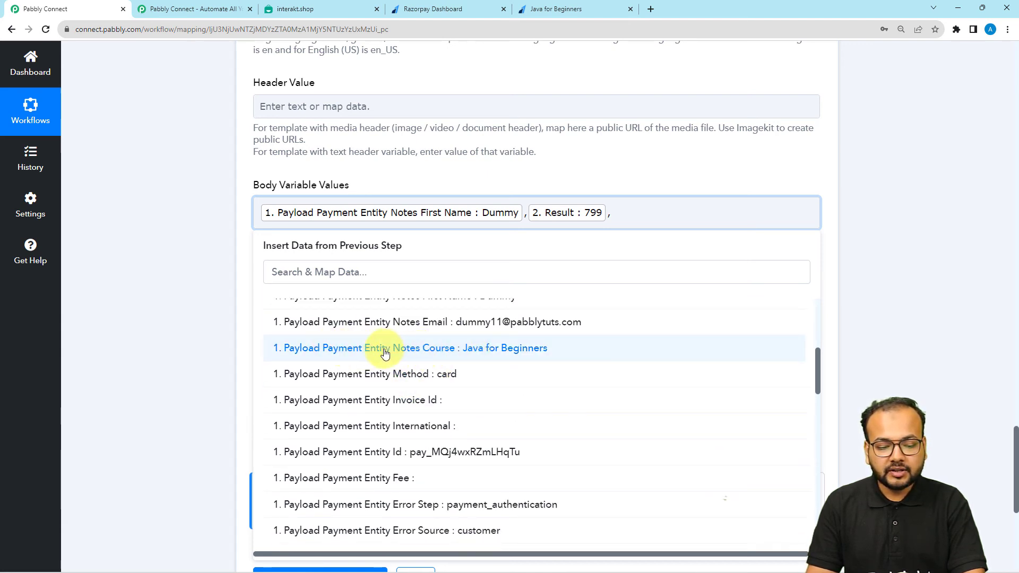
left_click(423, 354)
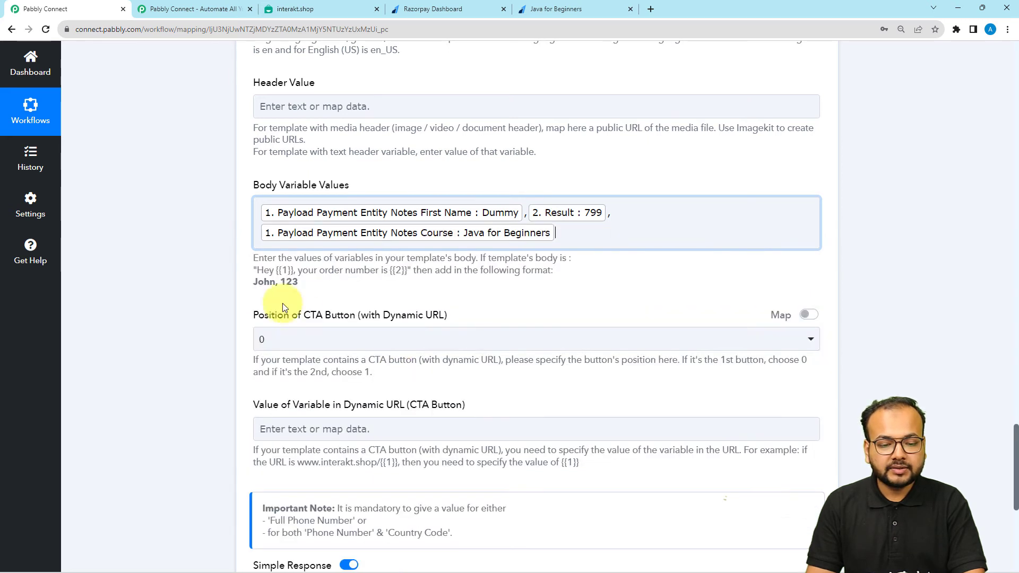
left_click(202, 276)
scroll(554, 122, "down", 2)
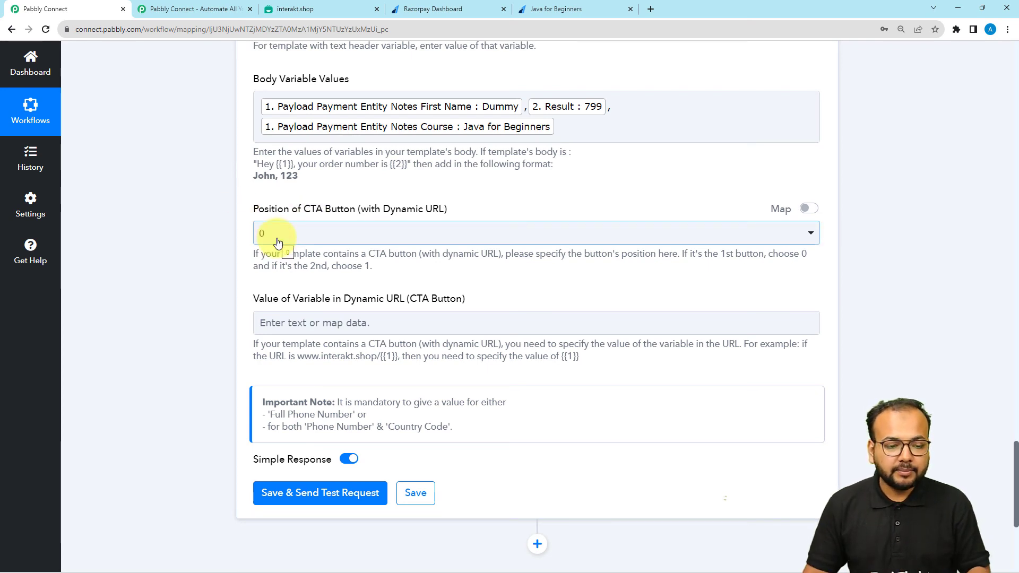
left_click(313, 8)
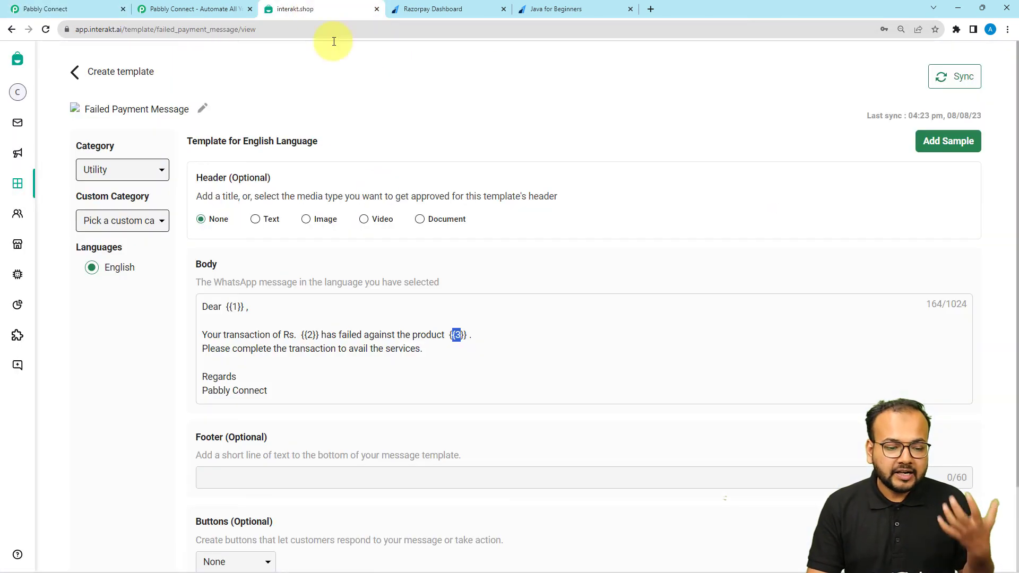
scroll(387, 273, "down", 2)
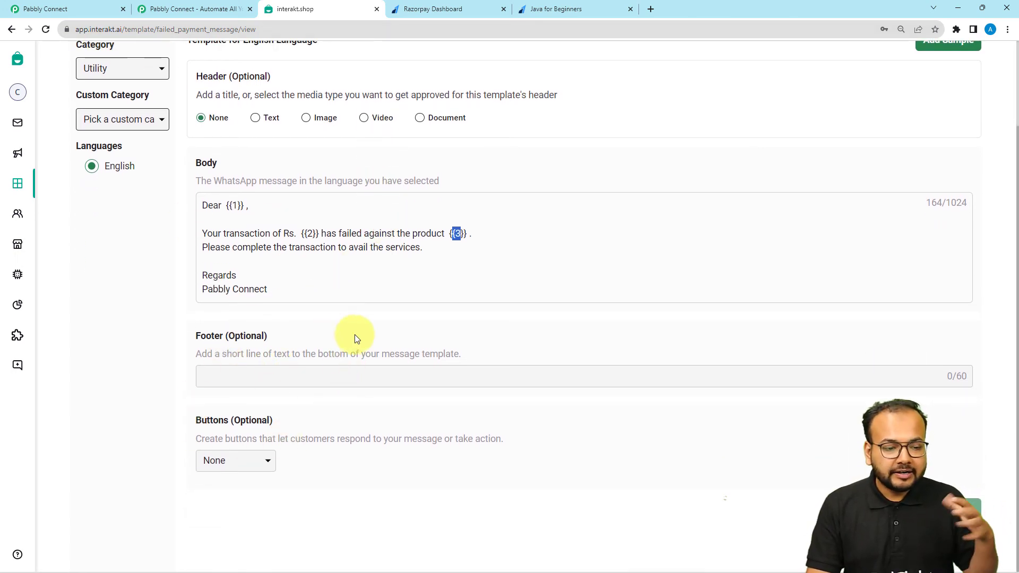
left_click(31, 9)
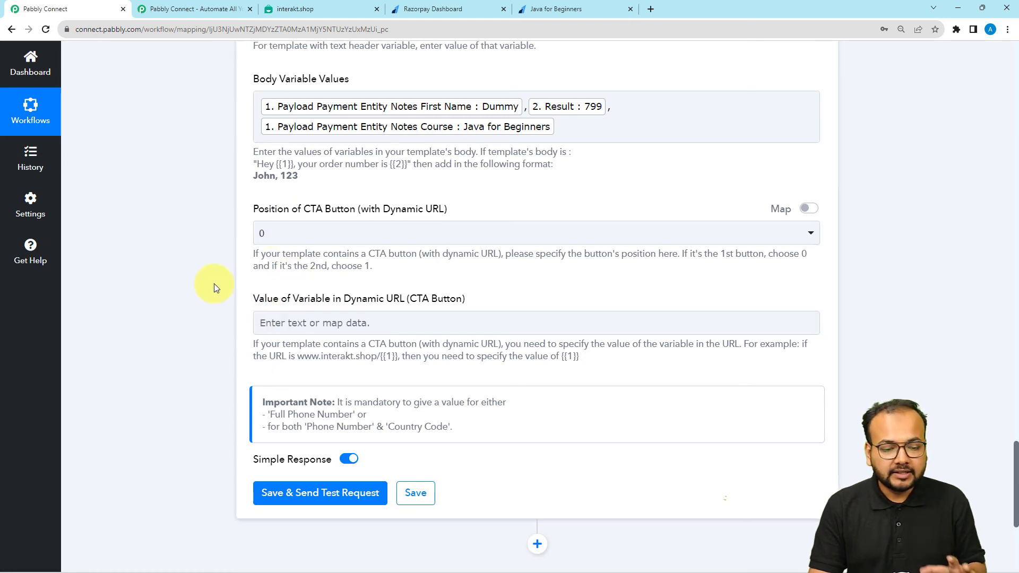
scroll(214, 287, "down", 2)
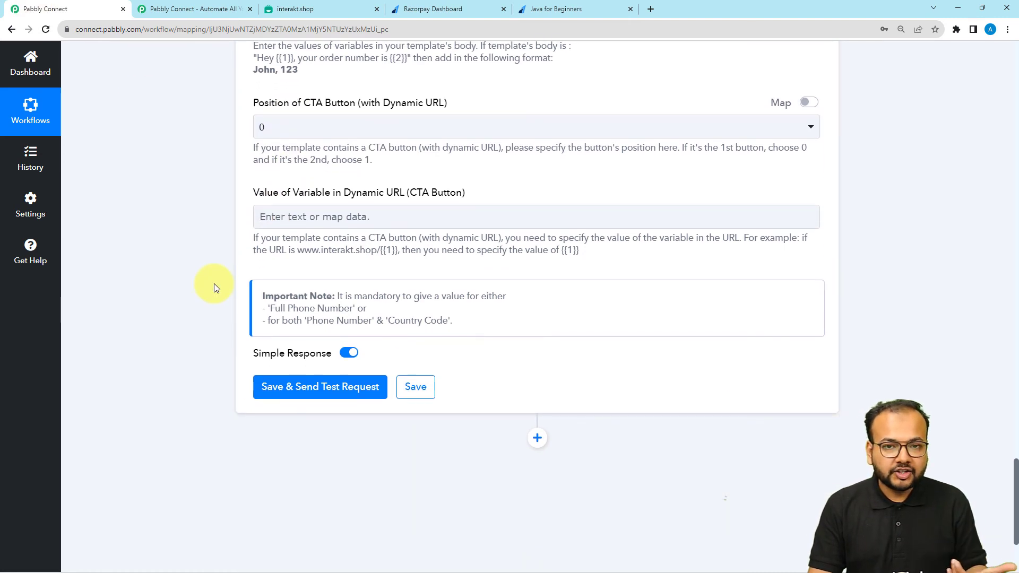
scroll(215, 287, "down", 1)
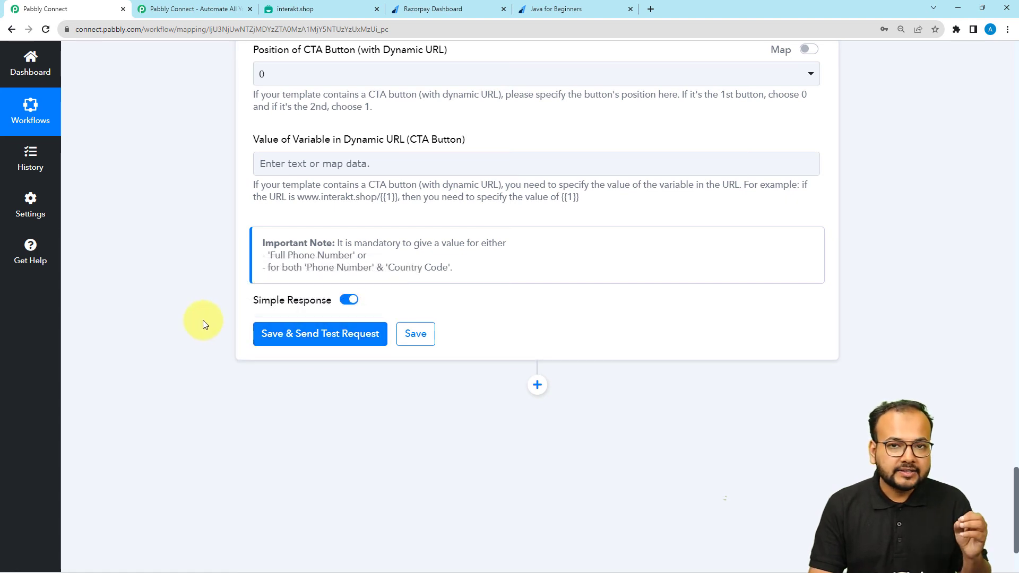
scroll(203, 321, "up", 9)
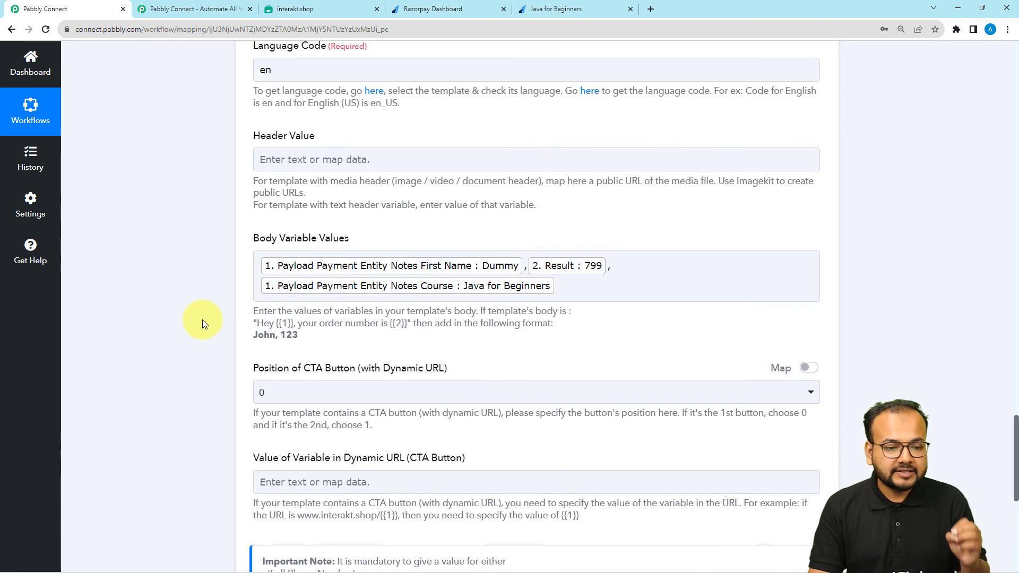
scroll(202, 320, "up", 3)
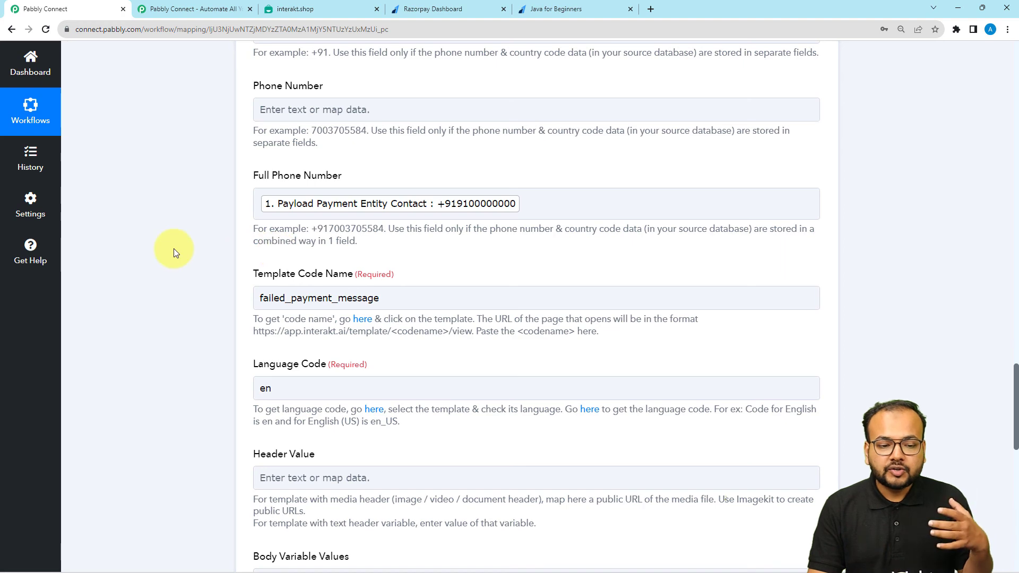
scroll(174, 248, "down", 2)
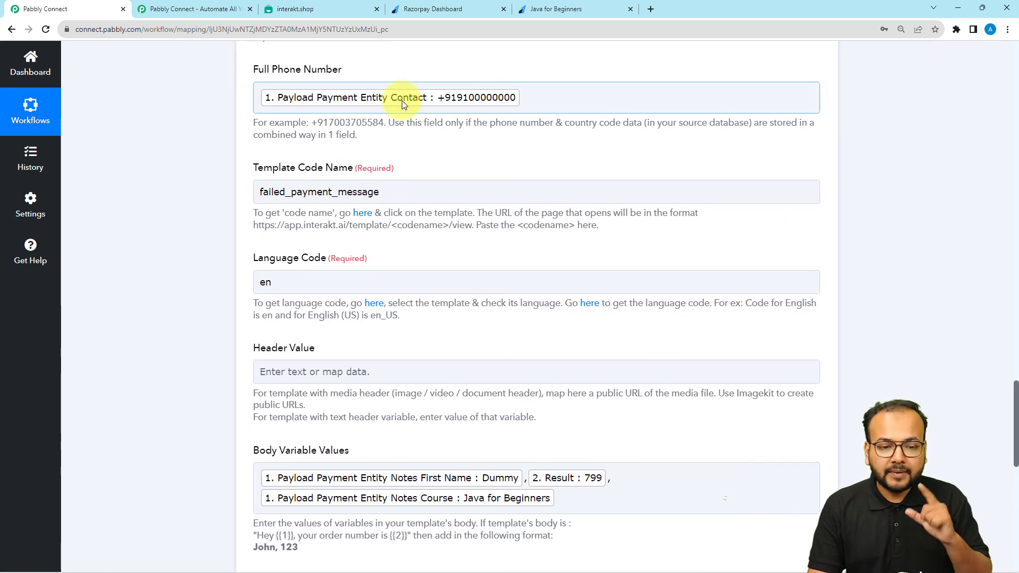
scroll(209, 170, "down", 8)
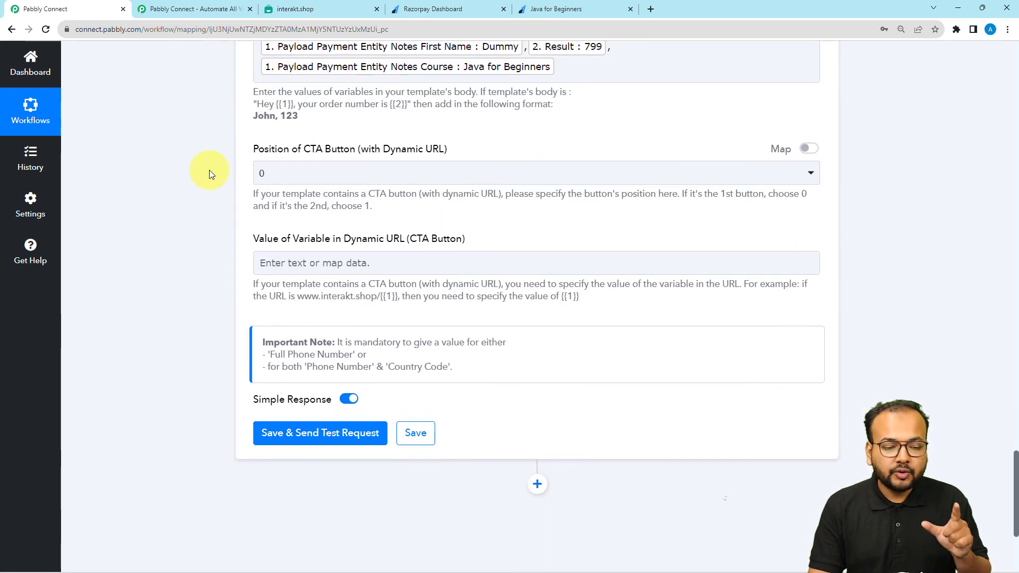
scroll(209, 170, "down", 2)
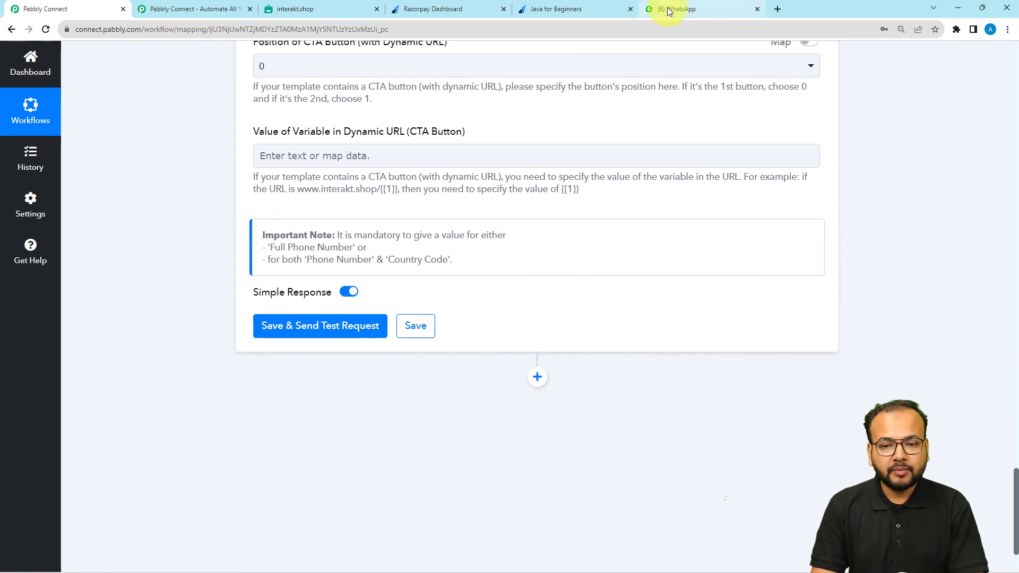
Save the Interakt step, send its test WhatsApp message, and bring up WhatsApp Web
left_click(256, 333)
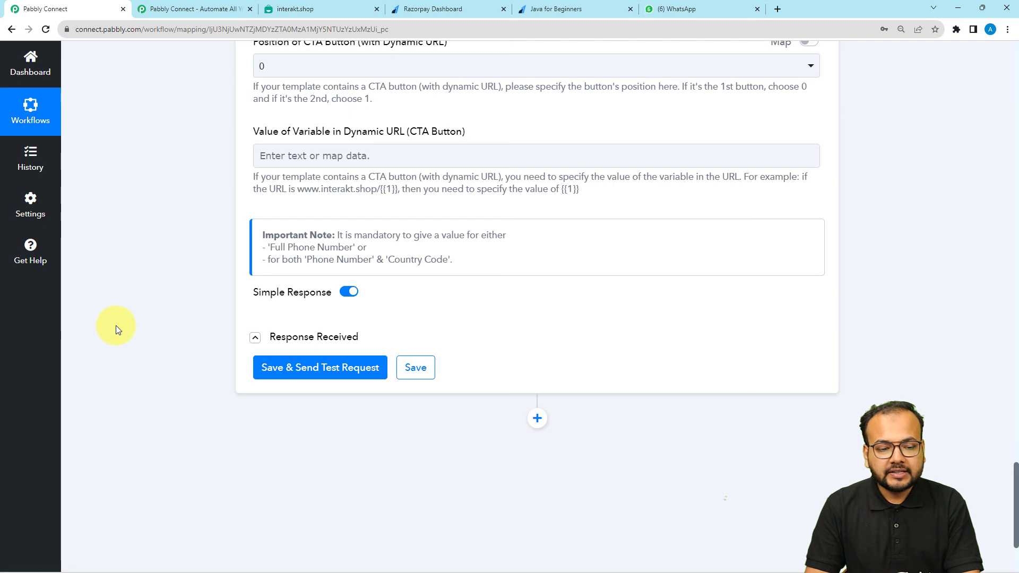
scroll(115, 326, "up", 1)
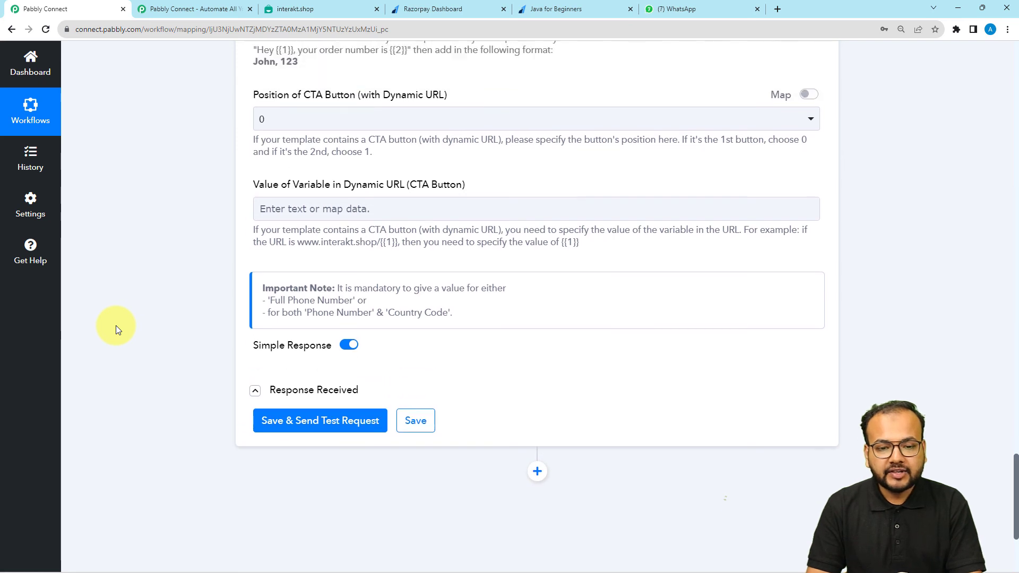
left_click(673, 11)
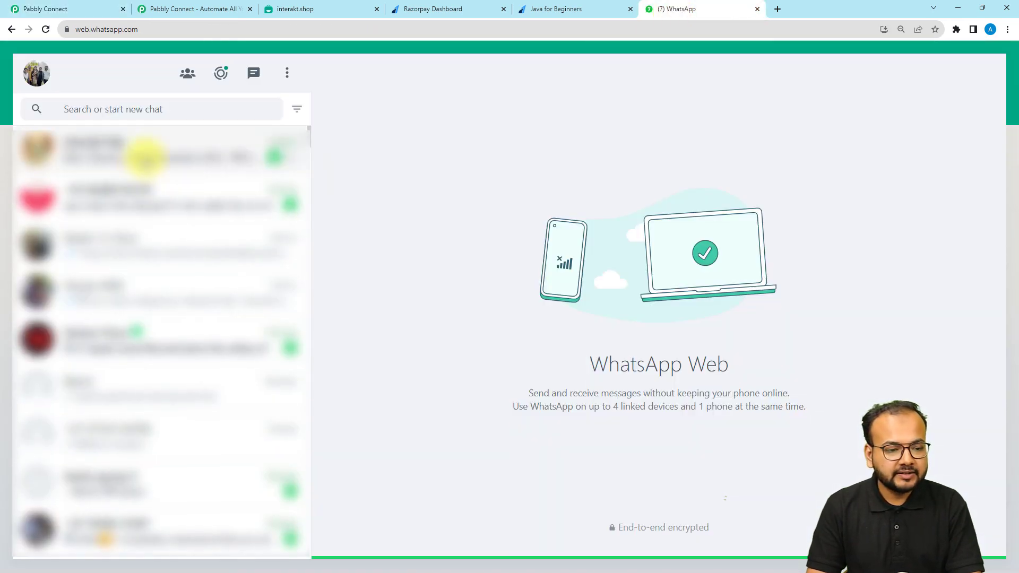
Verify the Interakt Wp chat message shows the customer name, Rs. 799 and Java for Beginners, then return to Pabbly Connect
left_click(143, 151)
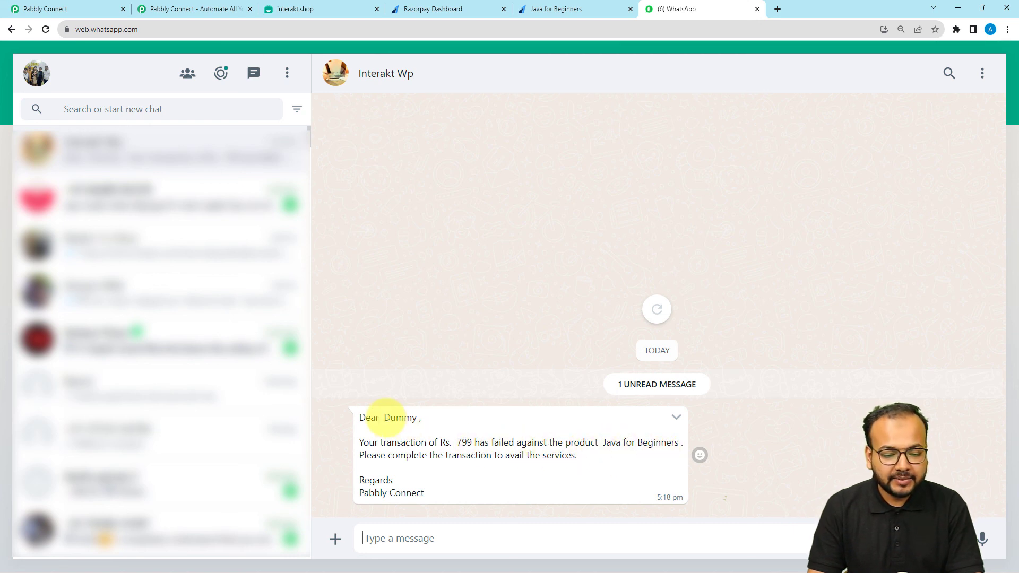
left_click_drag(399, 413, 484, 444)
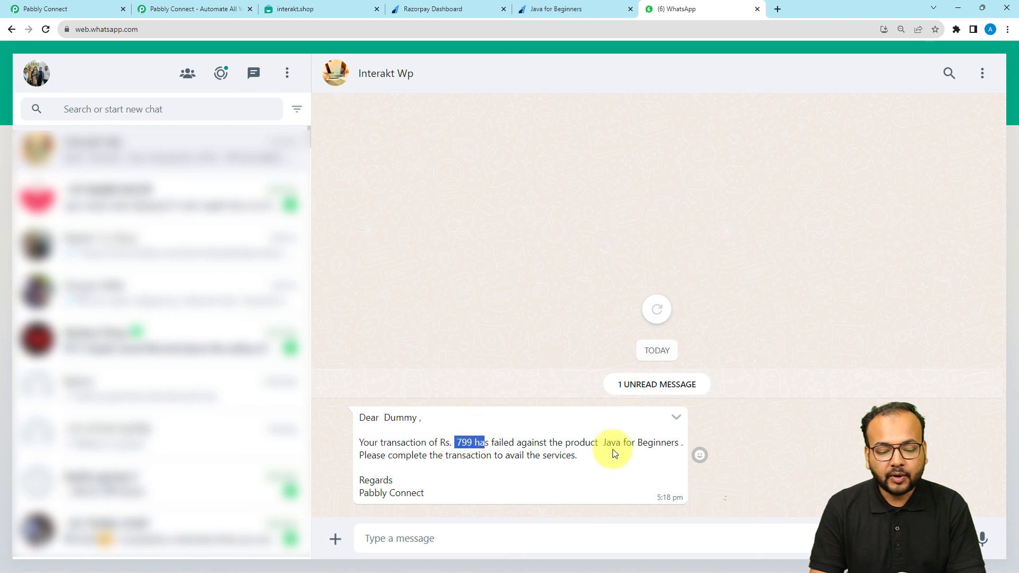
left_click_drag(606, 447, 673, 455)
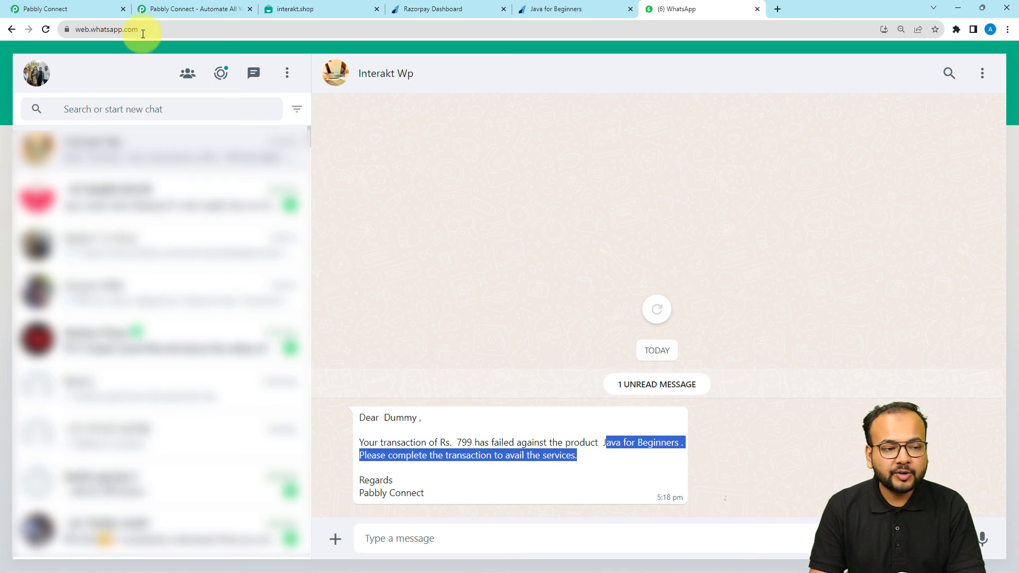
left_click(91, 8)
scroll(136, 264, "up", 1)
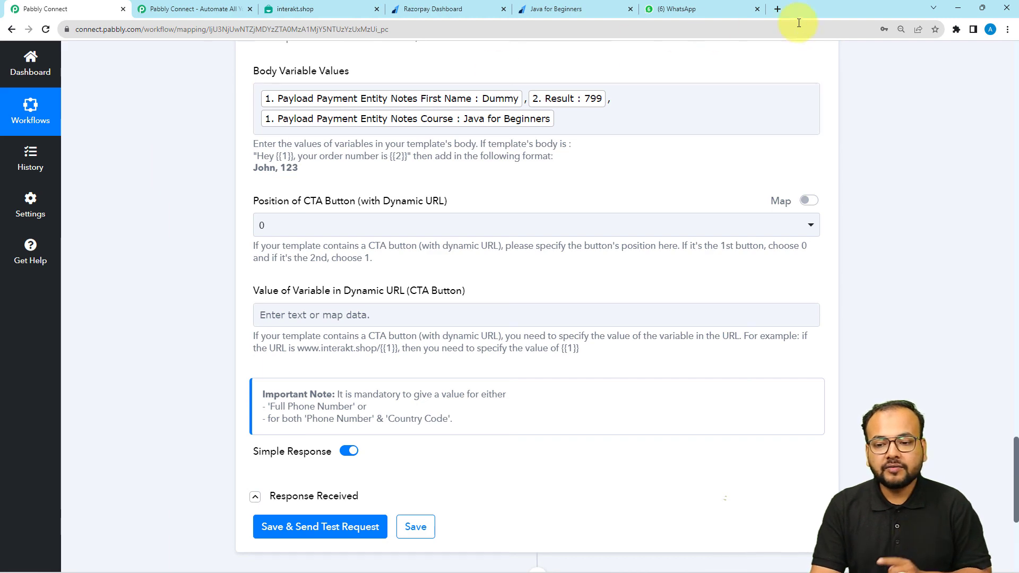
Collapse the Razorpay Payment Failed trigger and Number Formatter steps at the top of the workflow
scroll(1017, 68, "up", 20)
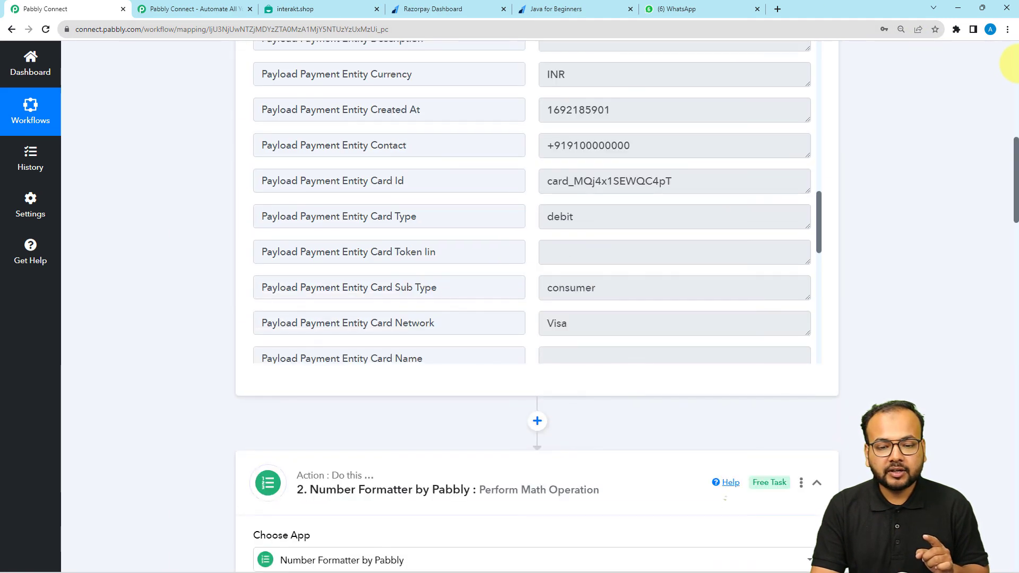
scroll(1012, 64, "up", 9)
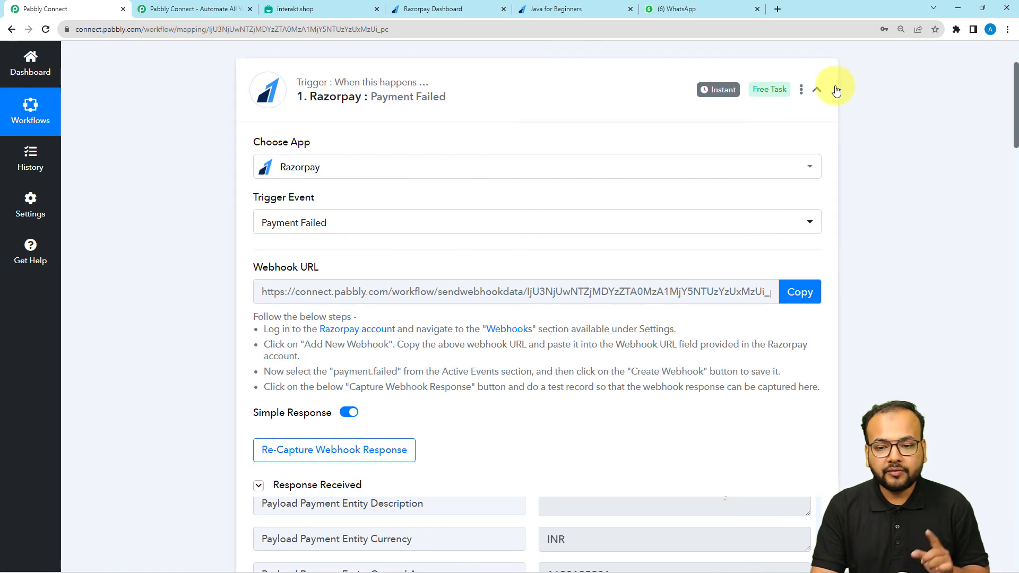
left_click(817, 88)
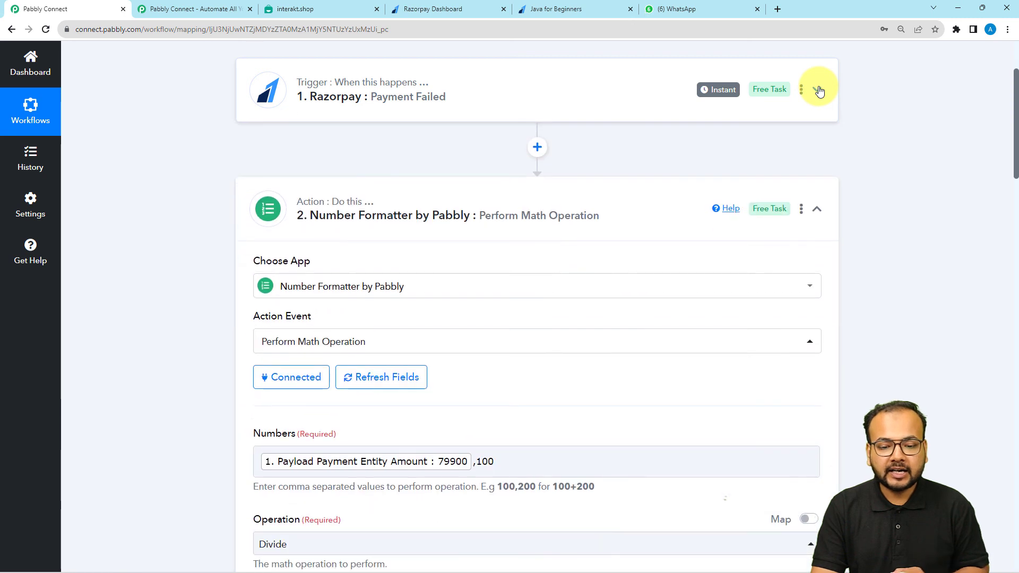
left_click(817, 209)
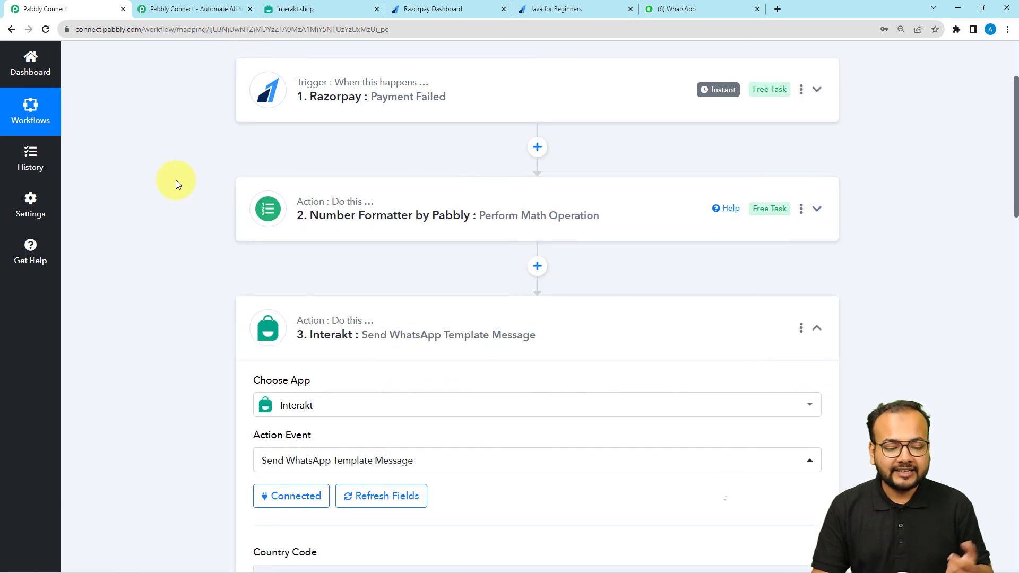